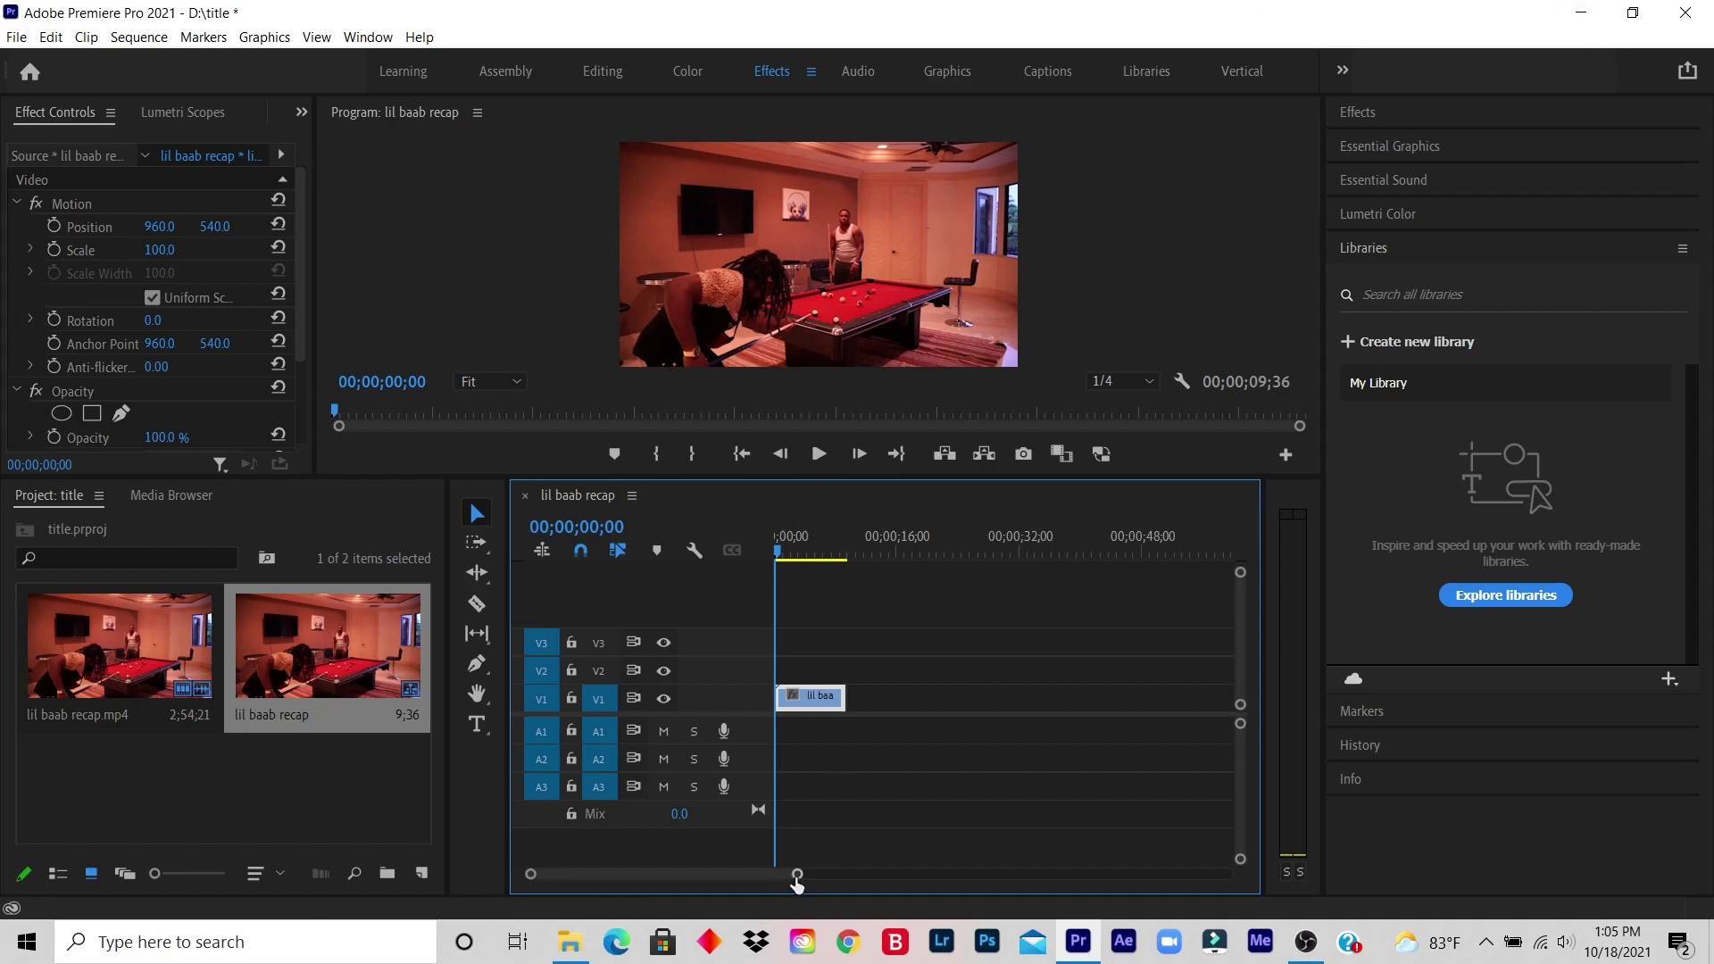
# Razor-cut the V1 clip so its opening piece lasts 00;00;02;58, then park the playhead at 00;00;00;42
pyautogui.moveTo(795, 874); pyautogui.dragTo(687, 873)
pyautogui.click(477, 604)
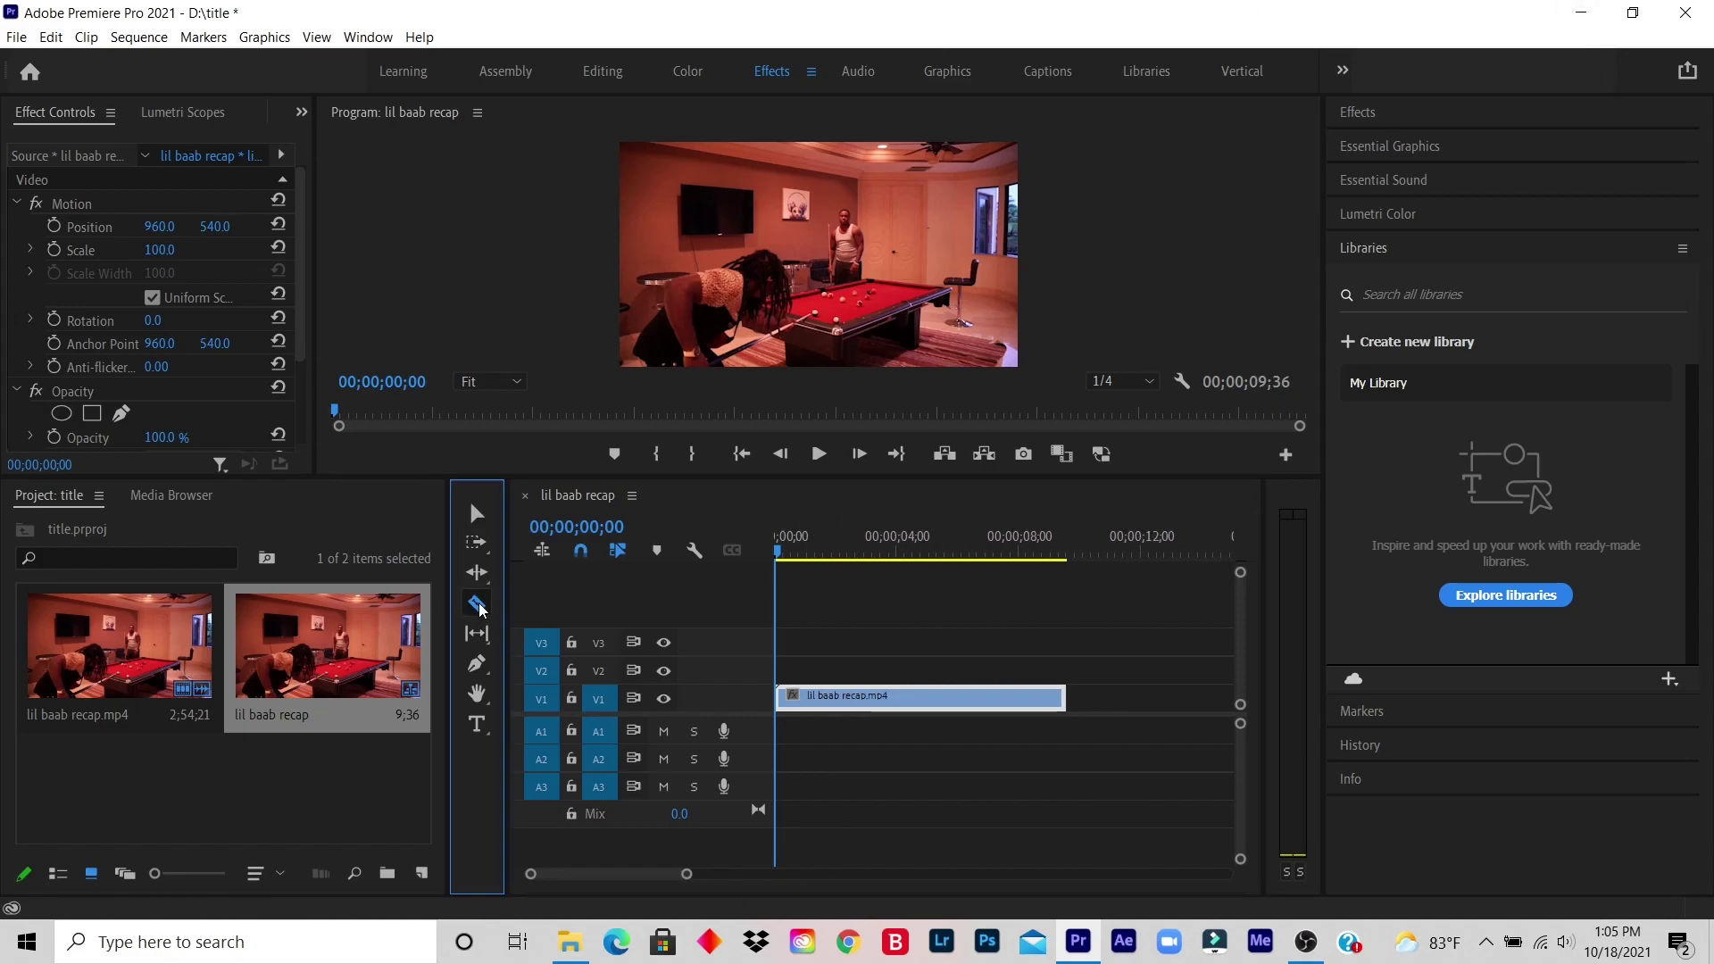
pyautogui.click(864, 696)
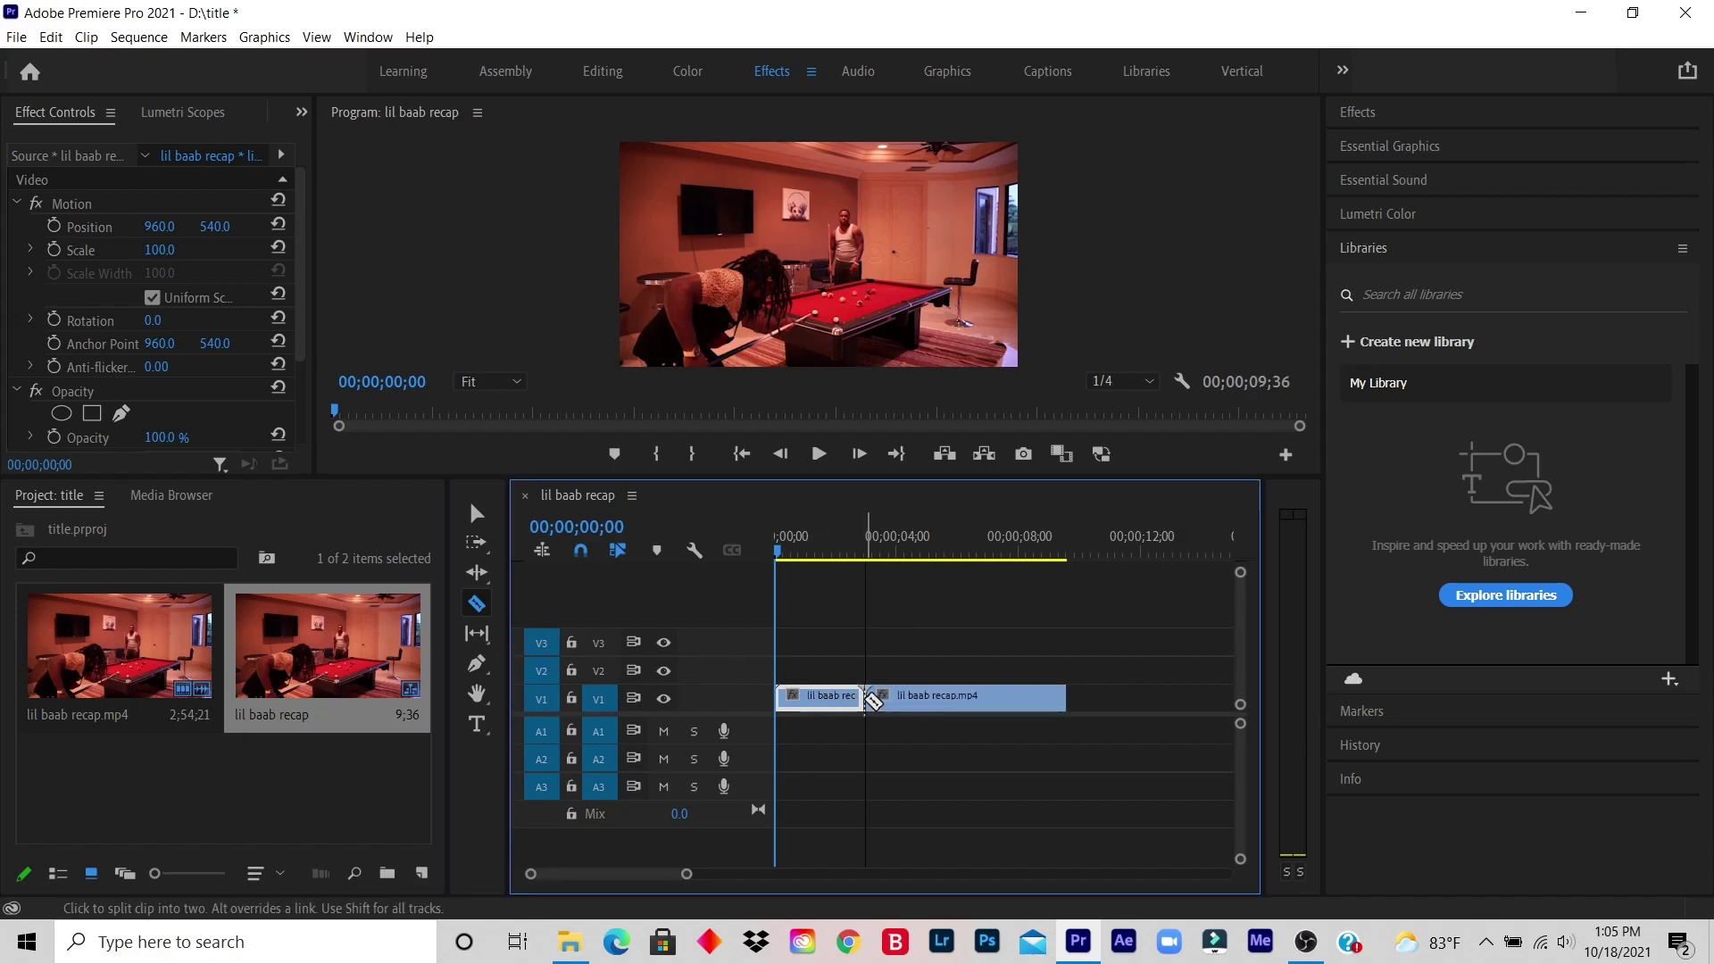
pyautogui.click(477, 514)
pyautogui.click(797, 545)
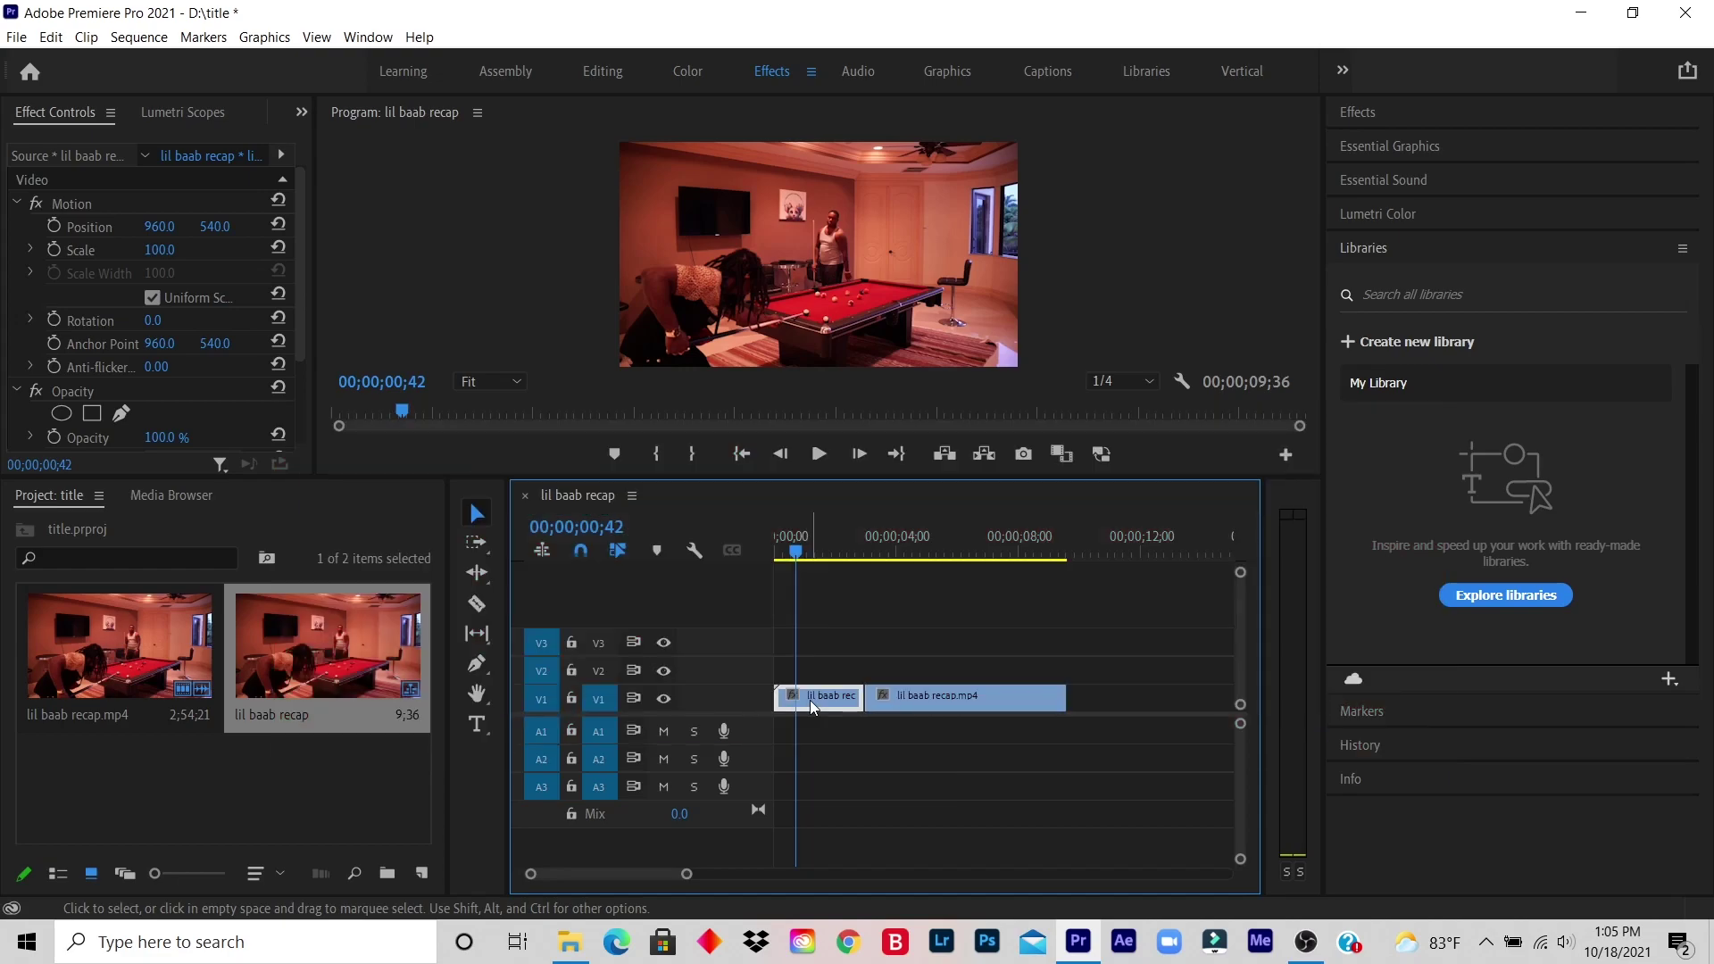
# Replace the 00;00;02;58 opening piece with a new After Effects composition
pyautogui.rightClick(812, 707)
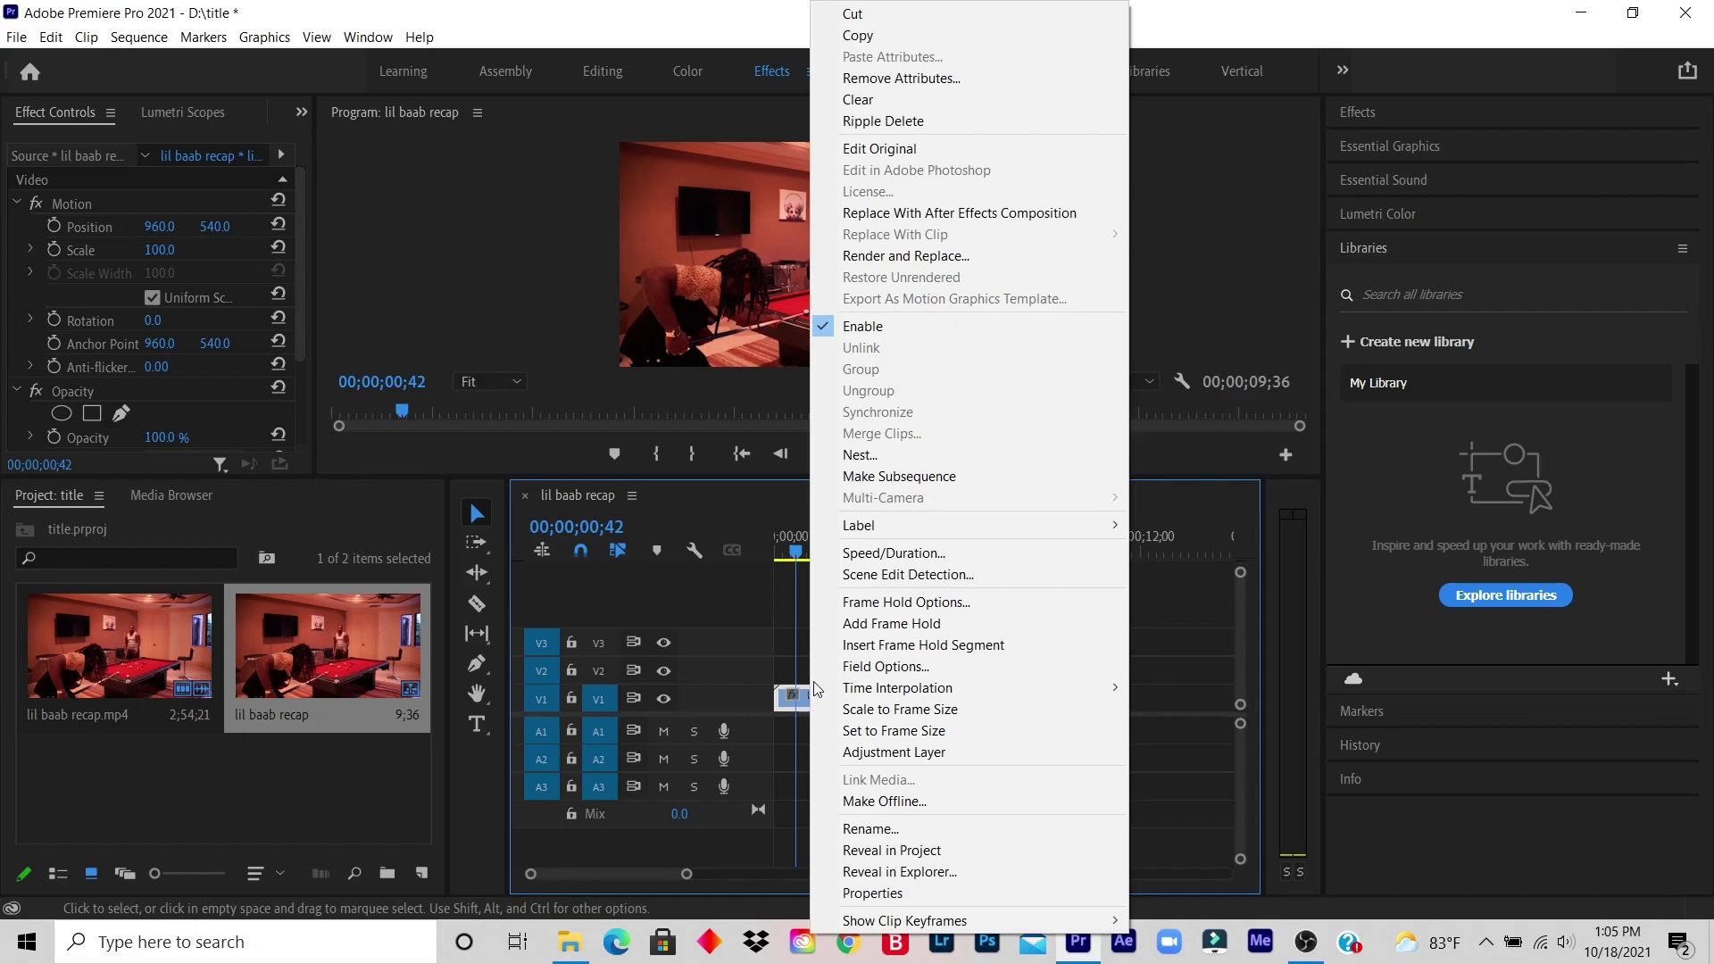
pyautogui.click(893, 214)
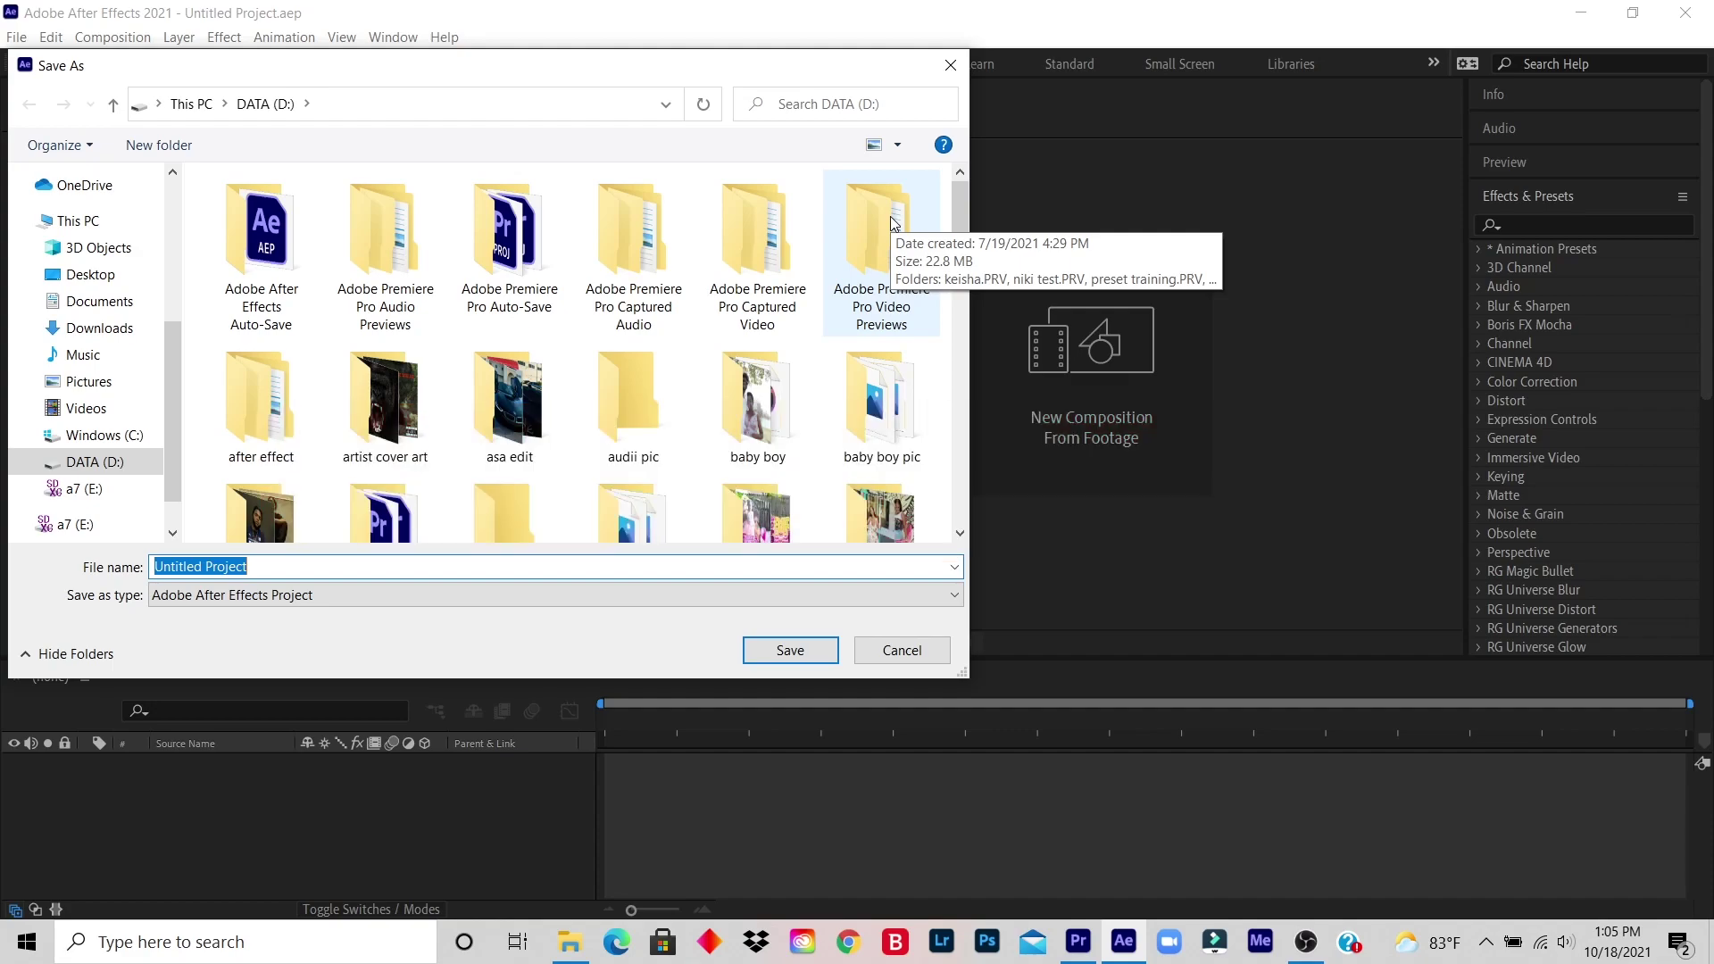
# Save the After Effects project as 'heat text effect' on the DATA (D:) drive
pyautogui.write('he')
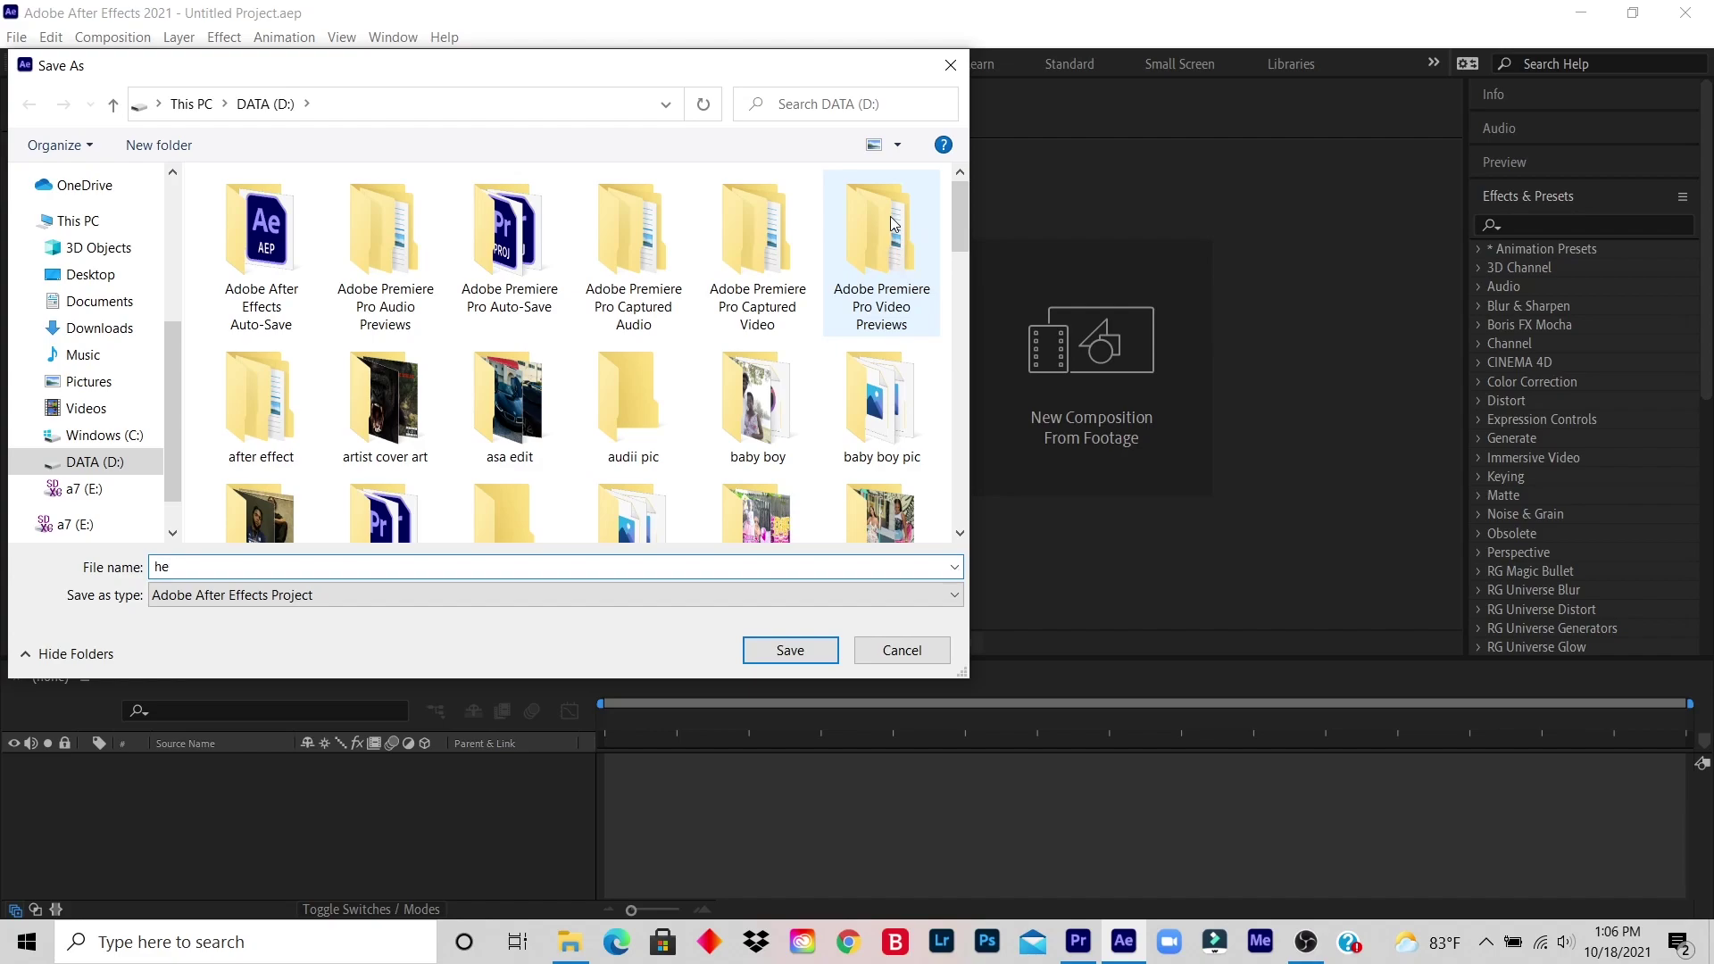
pyautogui.write('at text effect')
pyautogui.click(781, 654)
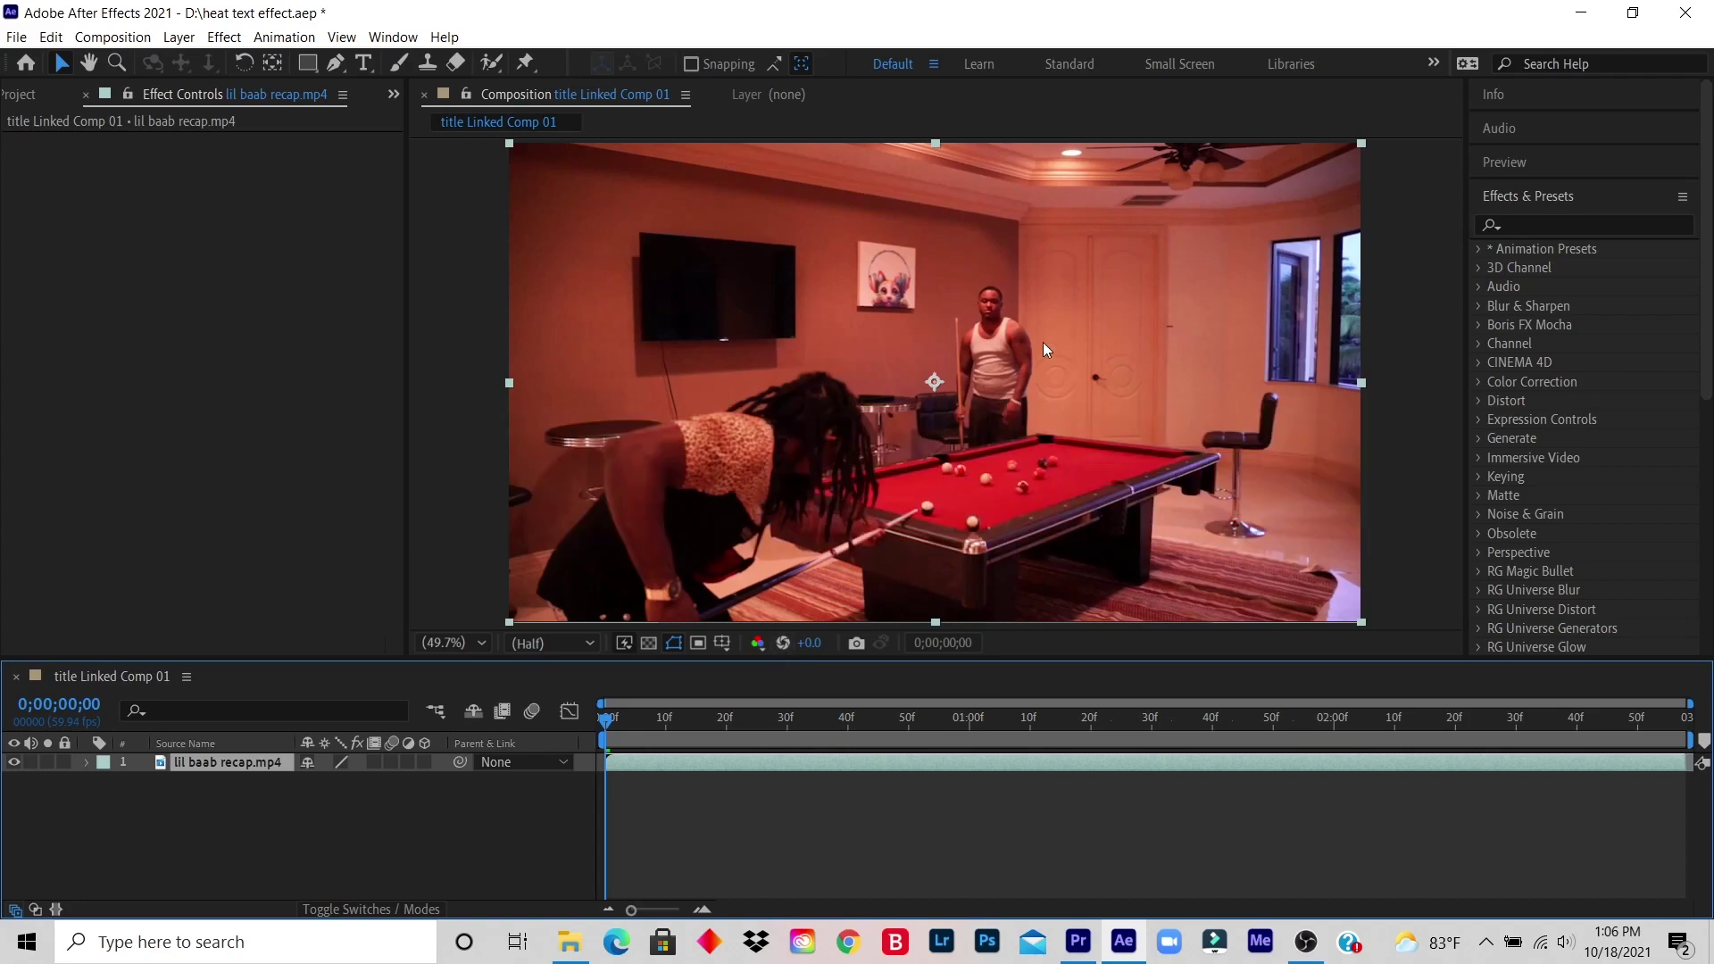
# Add a white text layer reading 'GPX' in the Ultra font at 323 px over the clip
pyautogui.click(364, 62)
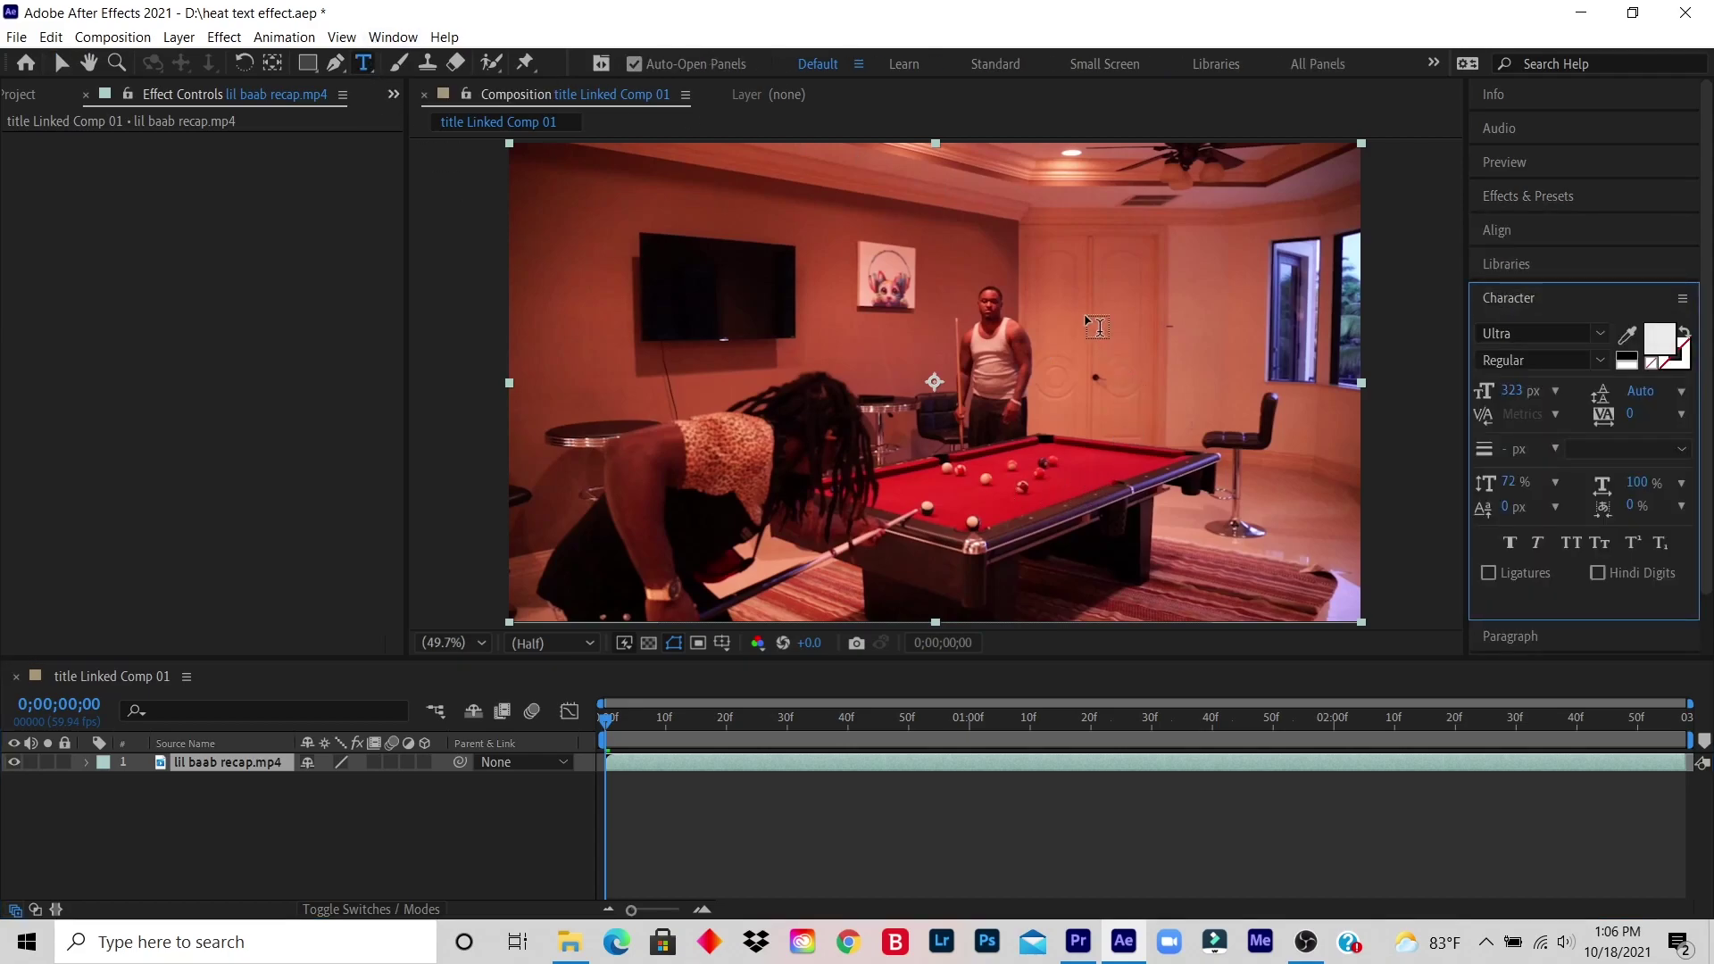
pyautogui.click(817, 348)
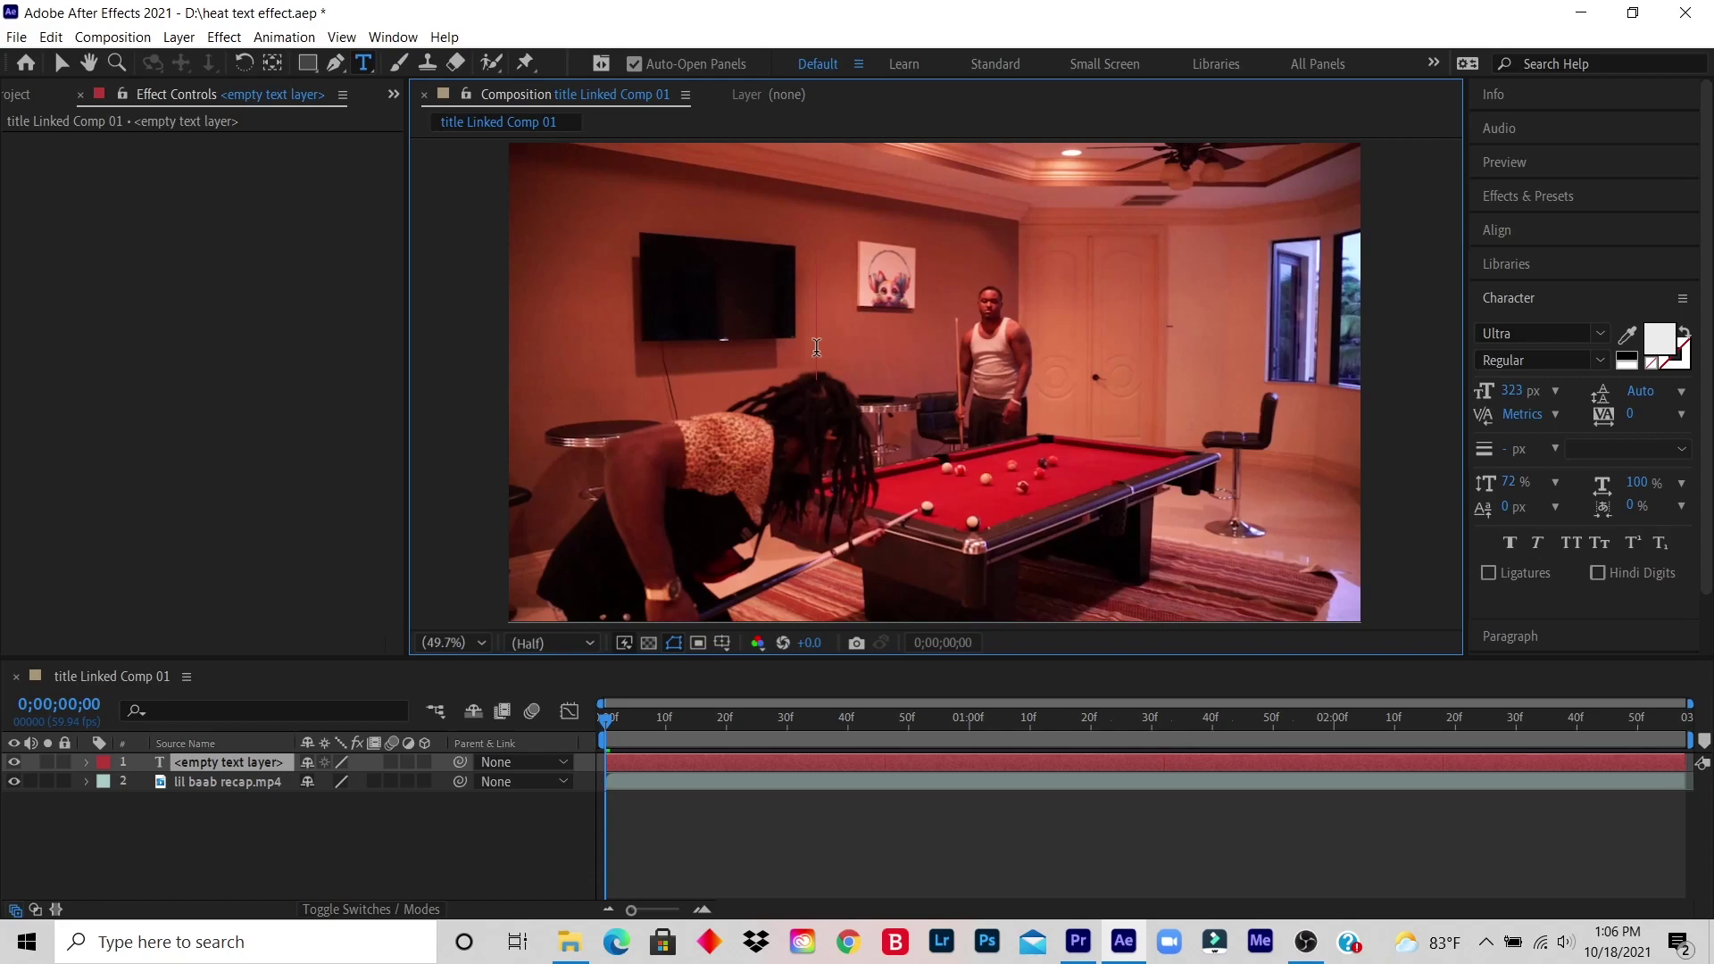
pyautogui.write('gp')
pyautogui.press('BackSpace')
pyautogui.press('BackSpace')
pyautogui.write('GPC')
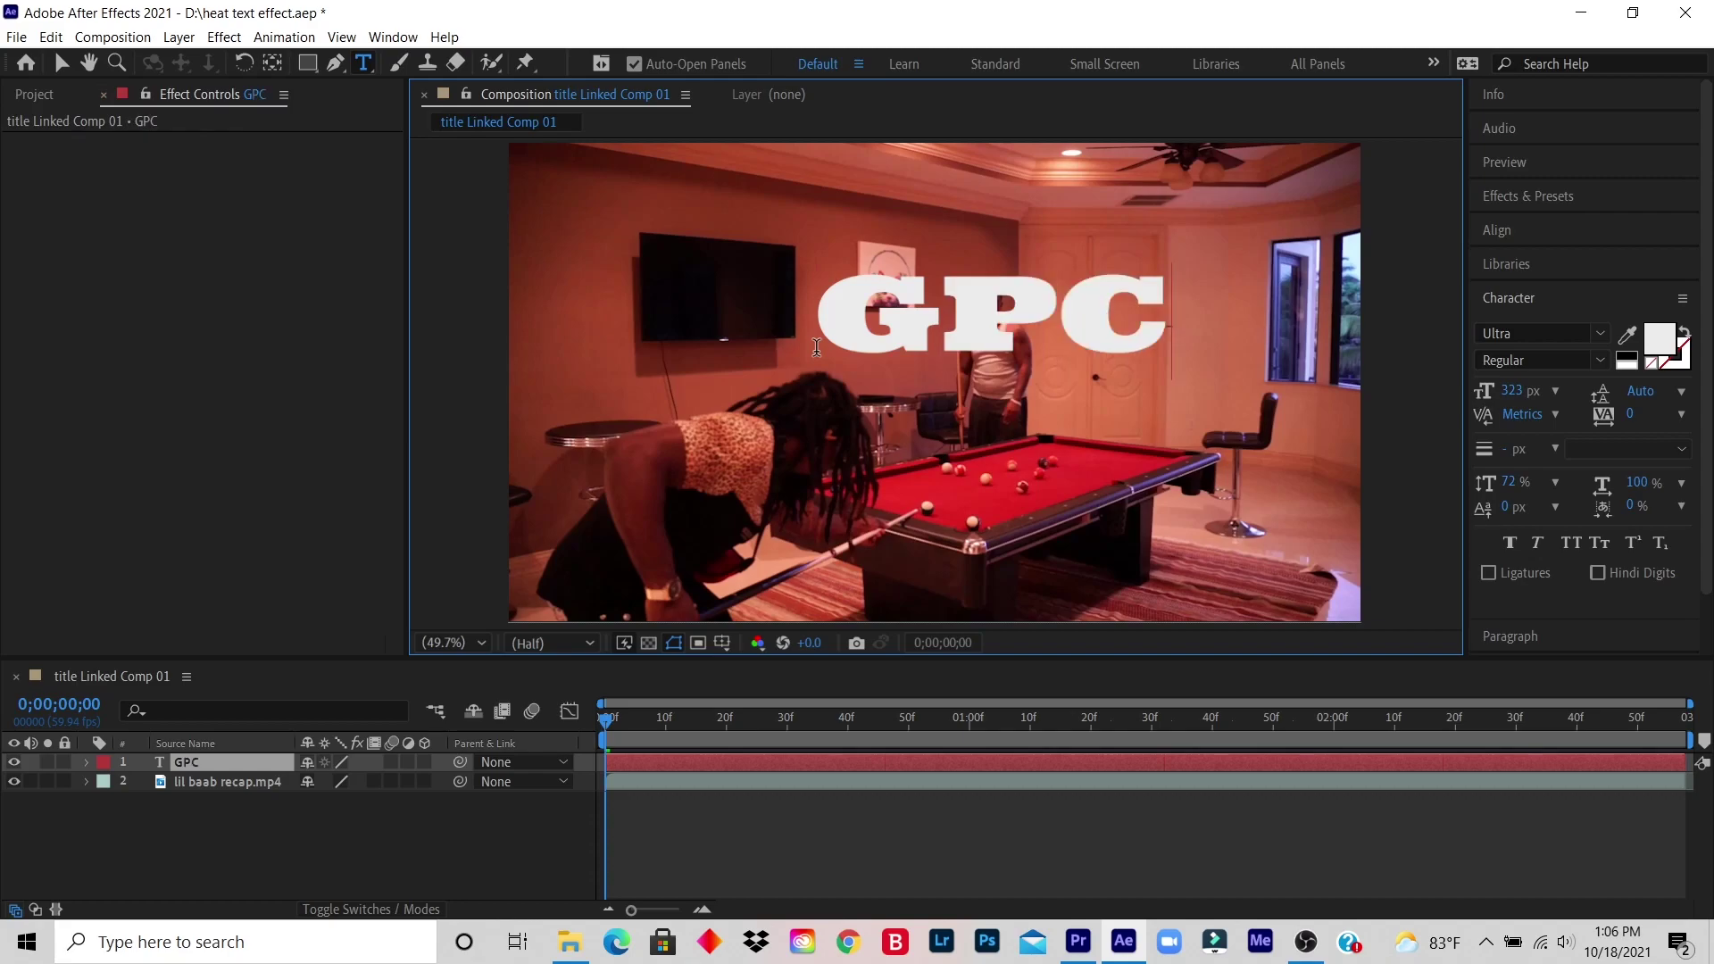
pyautogui.press('BackSpace')
pyautogui.write('X')
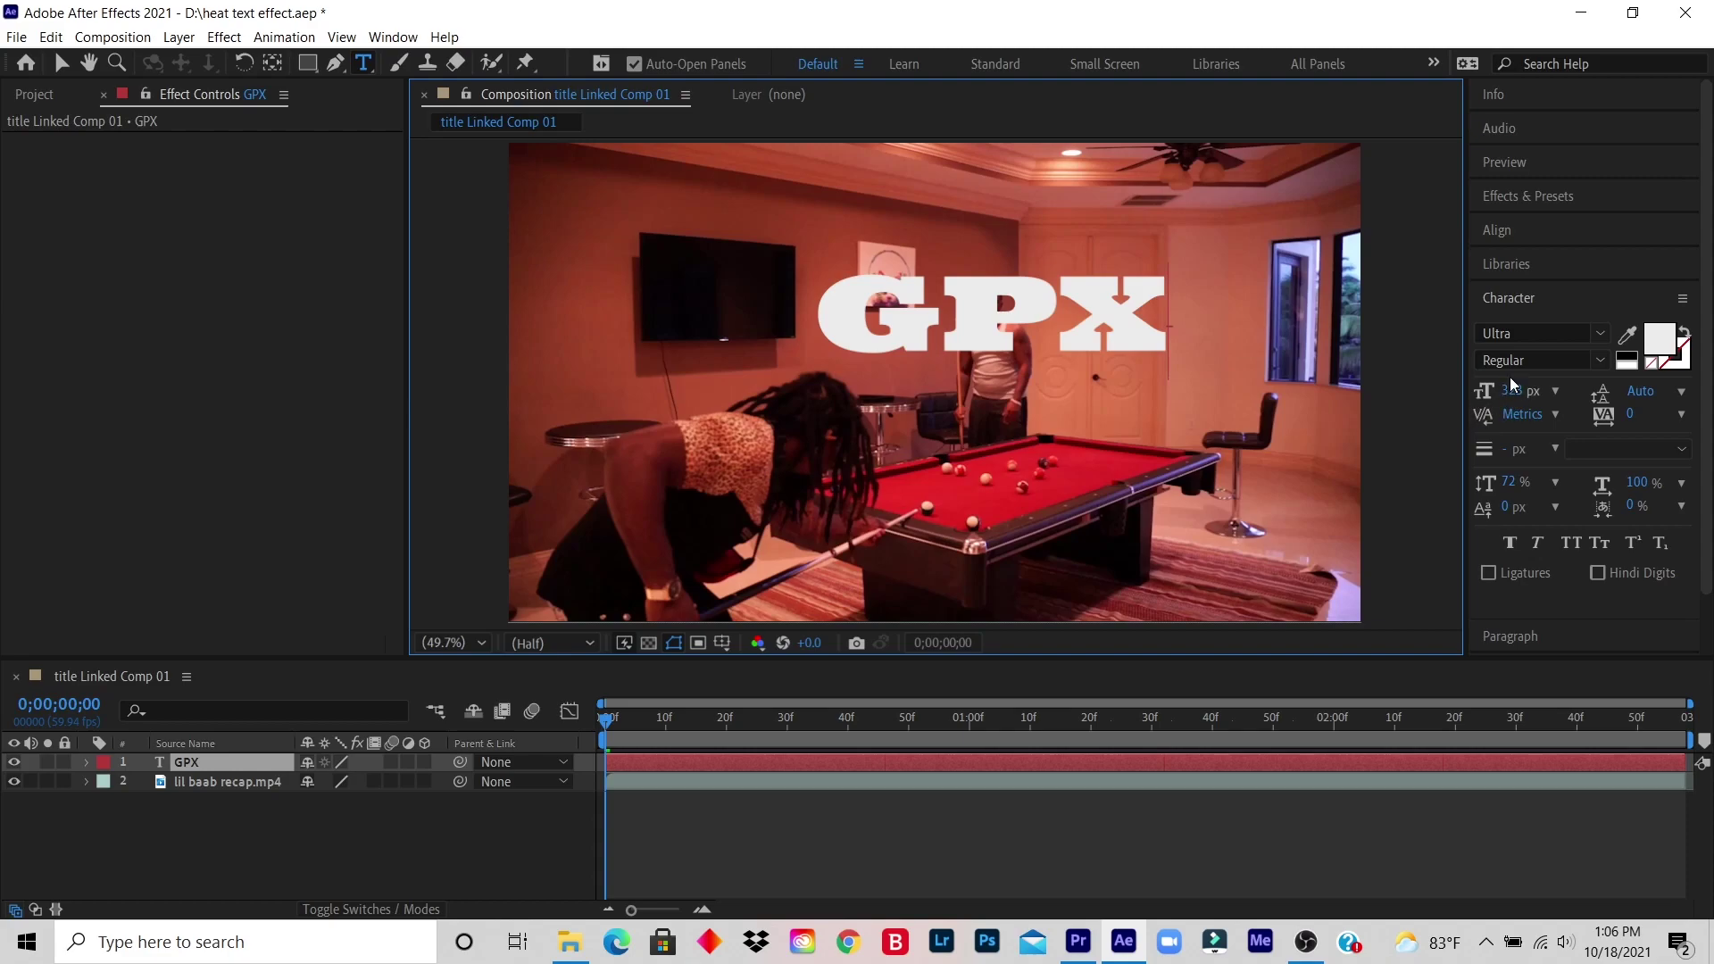
# Set the GPX text to 196 px in the Pinky Cupid Regular font
pyautogui.moveTo(830, 308); pyautogui.dragTo(1193, 311)
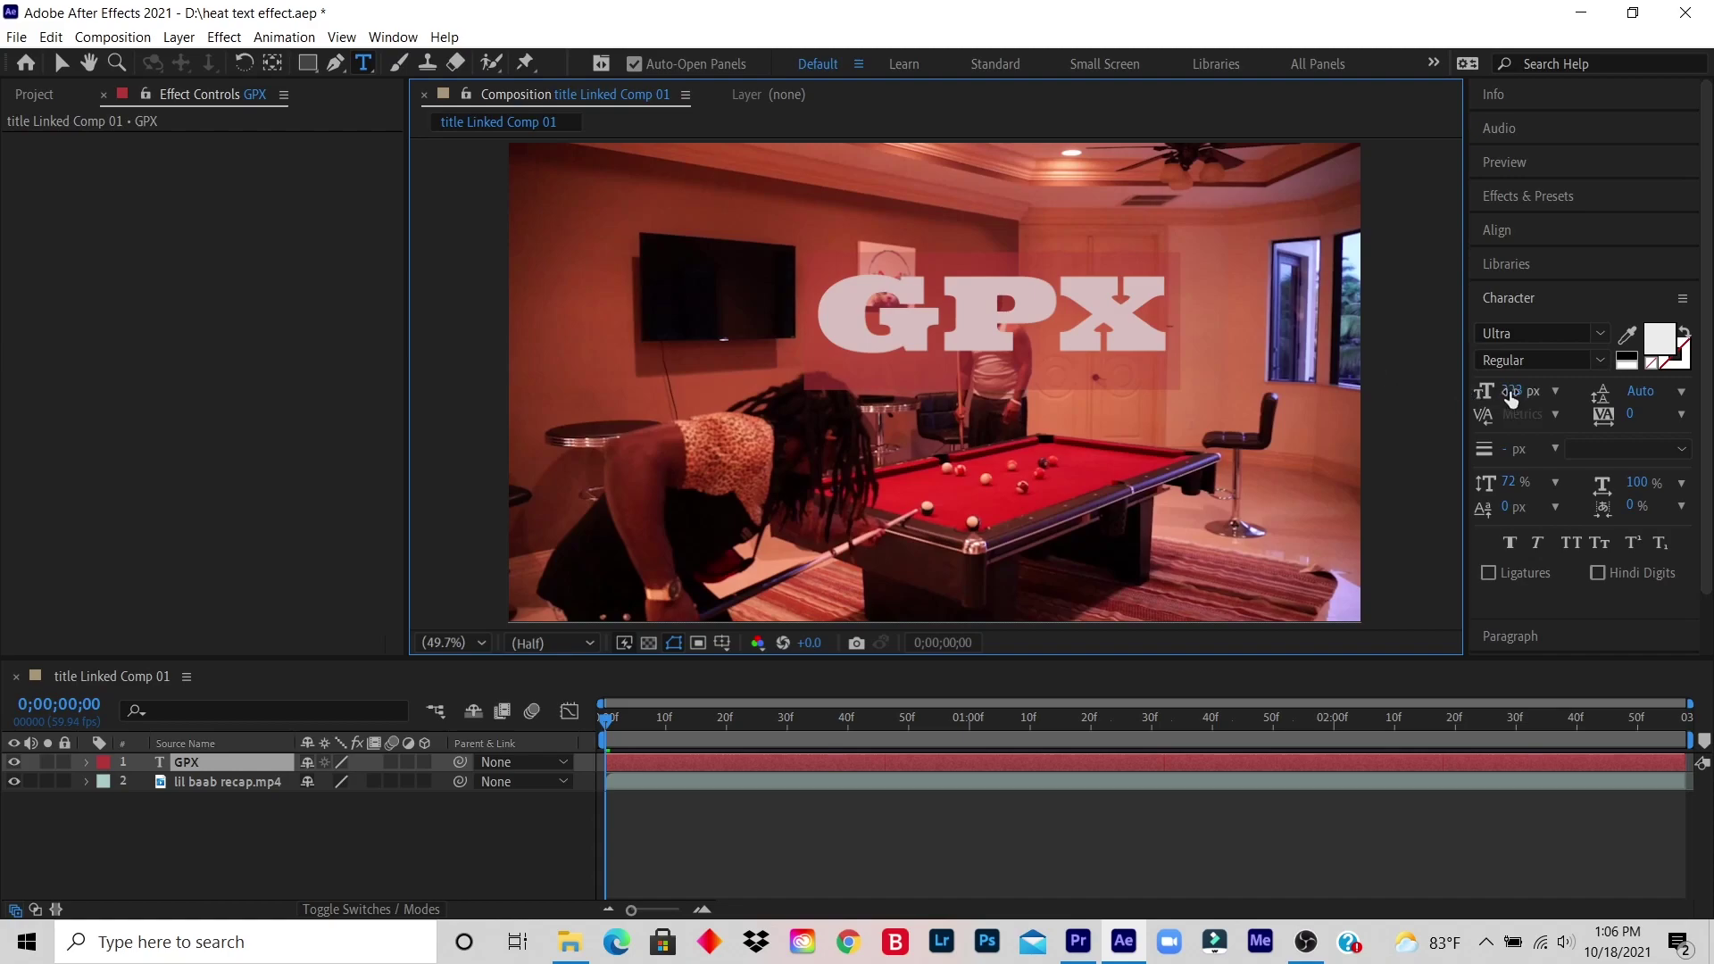
pyautogui.moveTo(1518, 391)
pyautogui.mouseDown()
pyautogui.moveTo(1474, 414)
pyautogui.moveTo(1518, 409)
pyautogui.moveTo(1433, 411)
pyautogui.moveTo(1500, 397)
pyautogui.mouseUp()
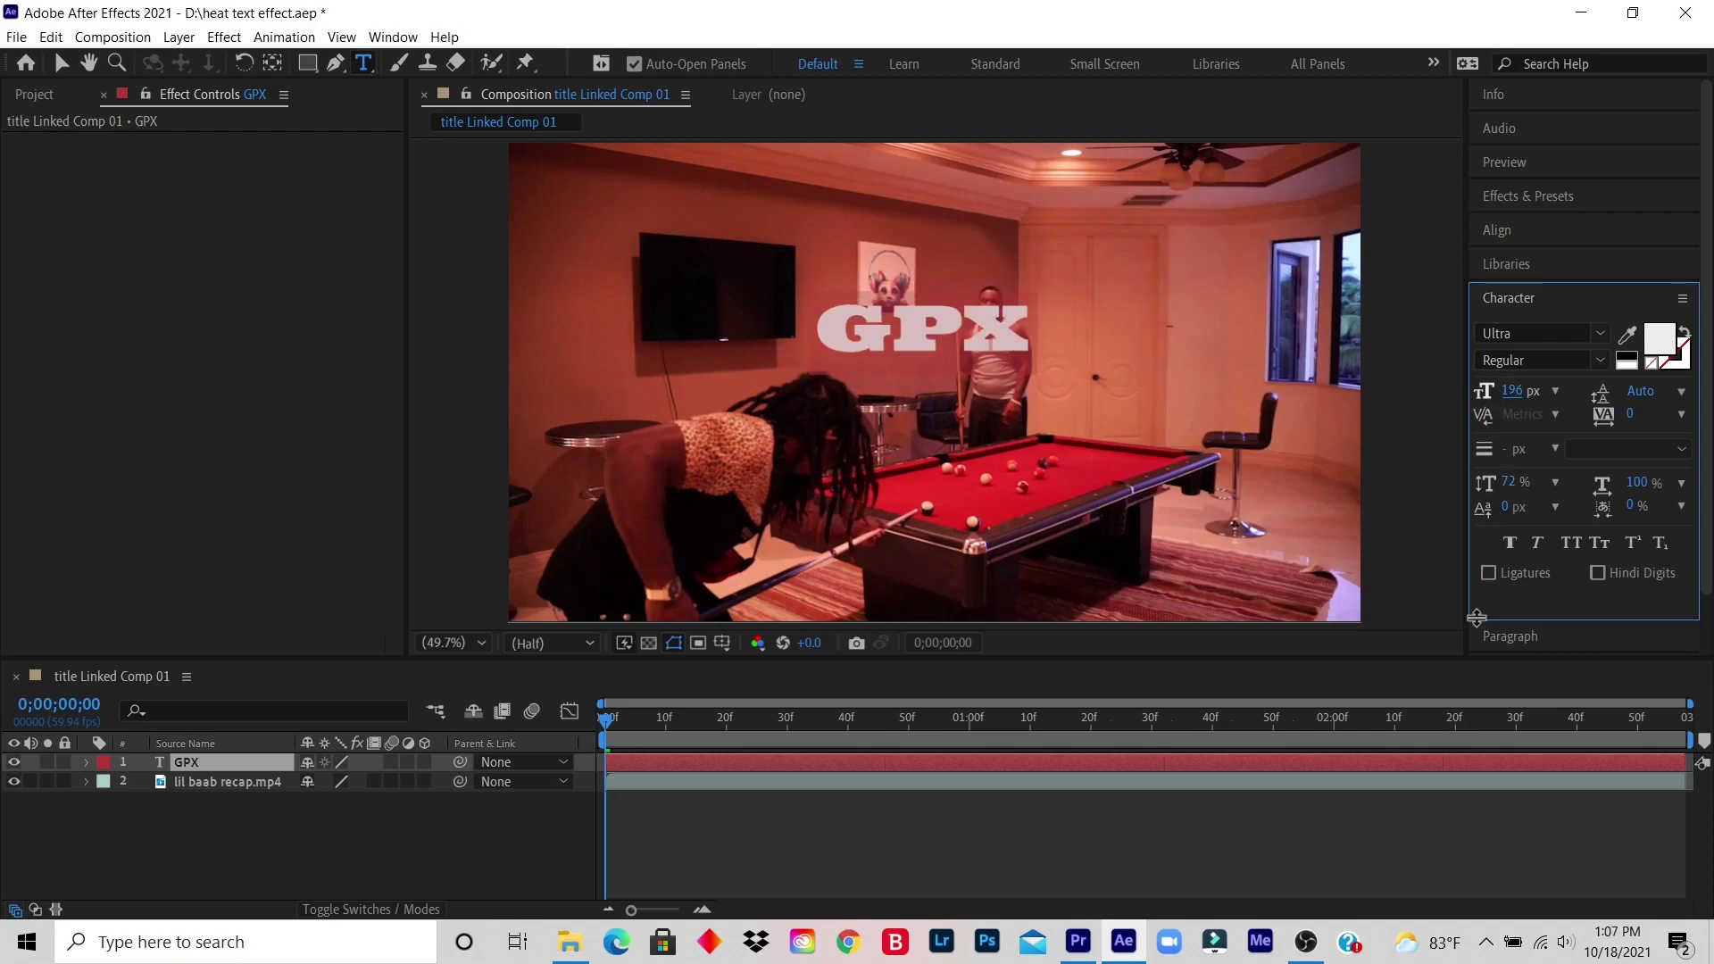
pyautogui.click(1535, 333)
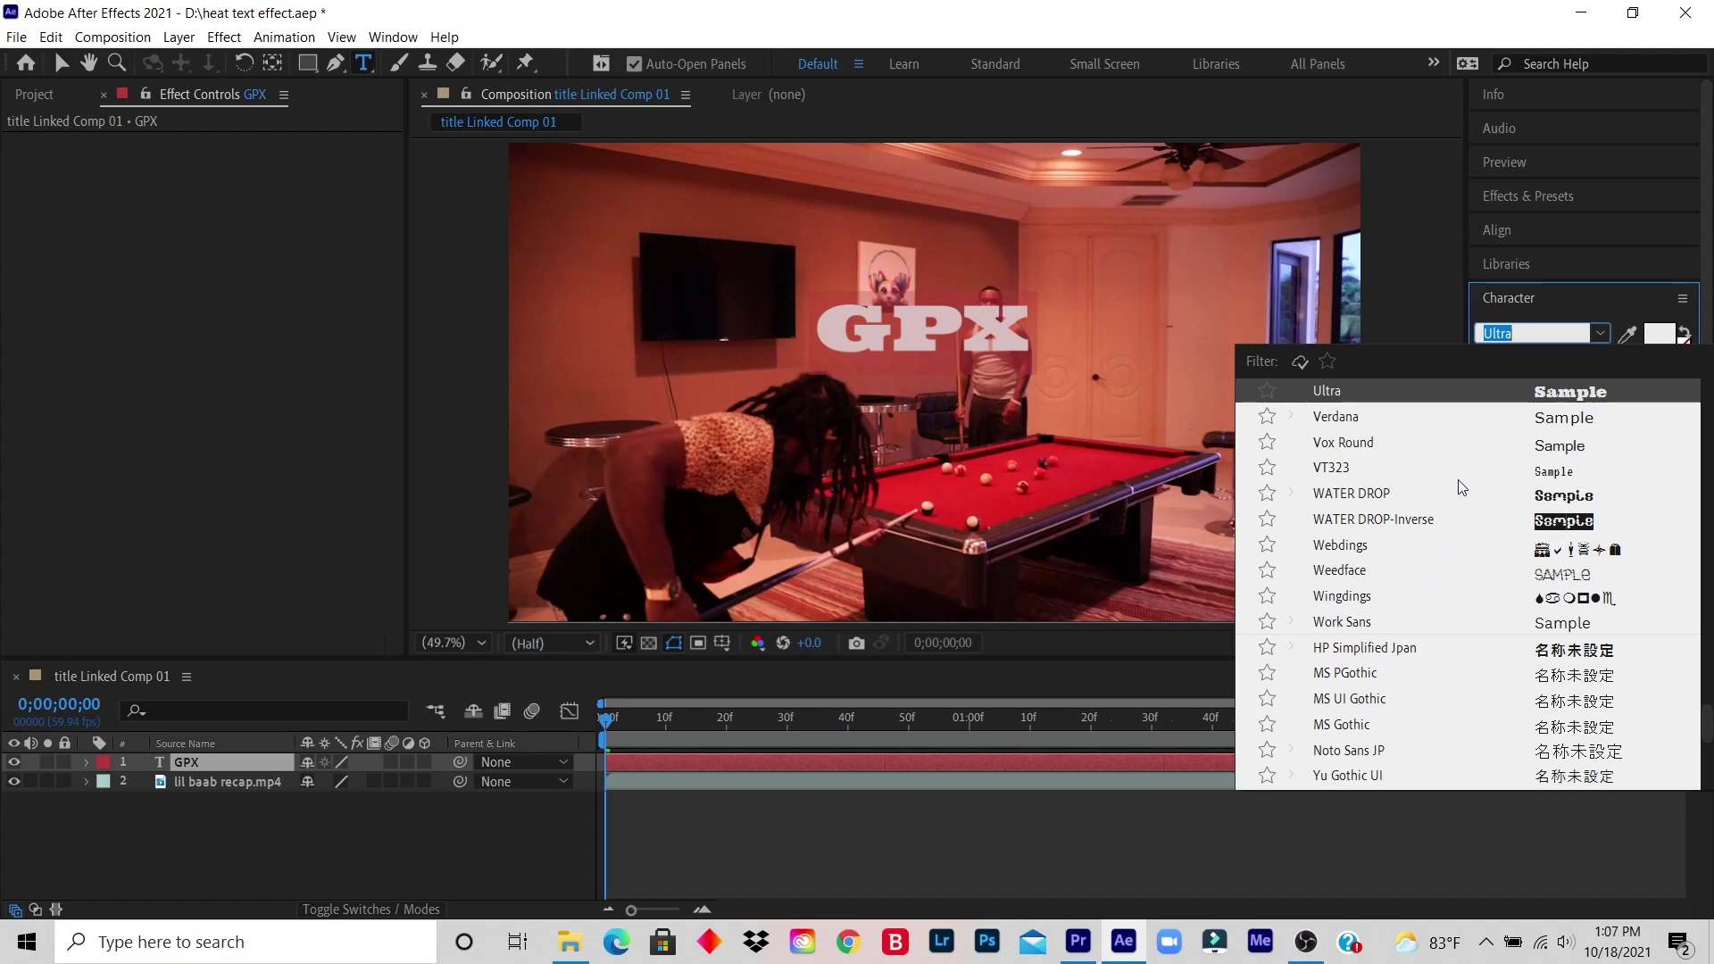
pyautogui.scroll(-3, 1457, 485)
pyautogui.scroll(8, 1483, 598)
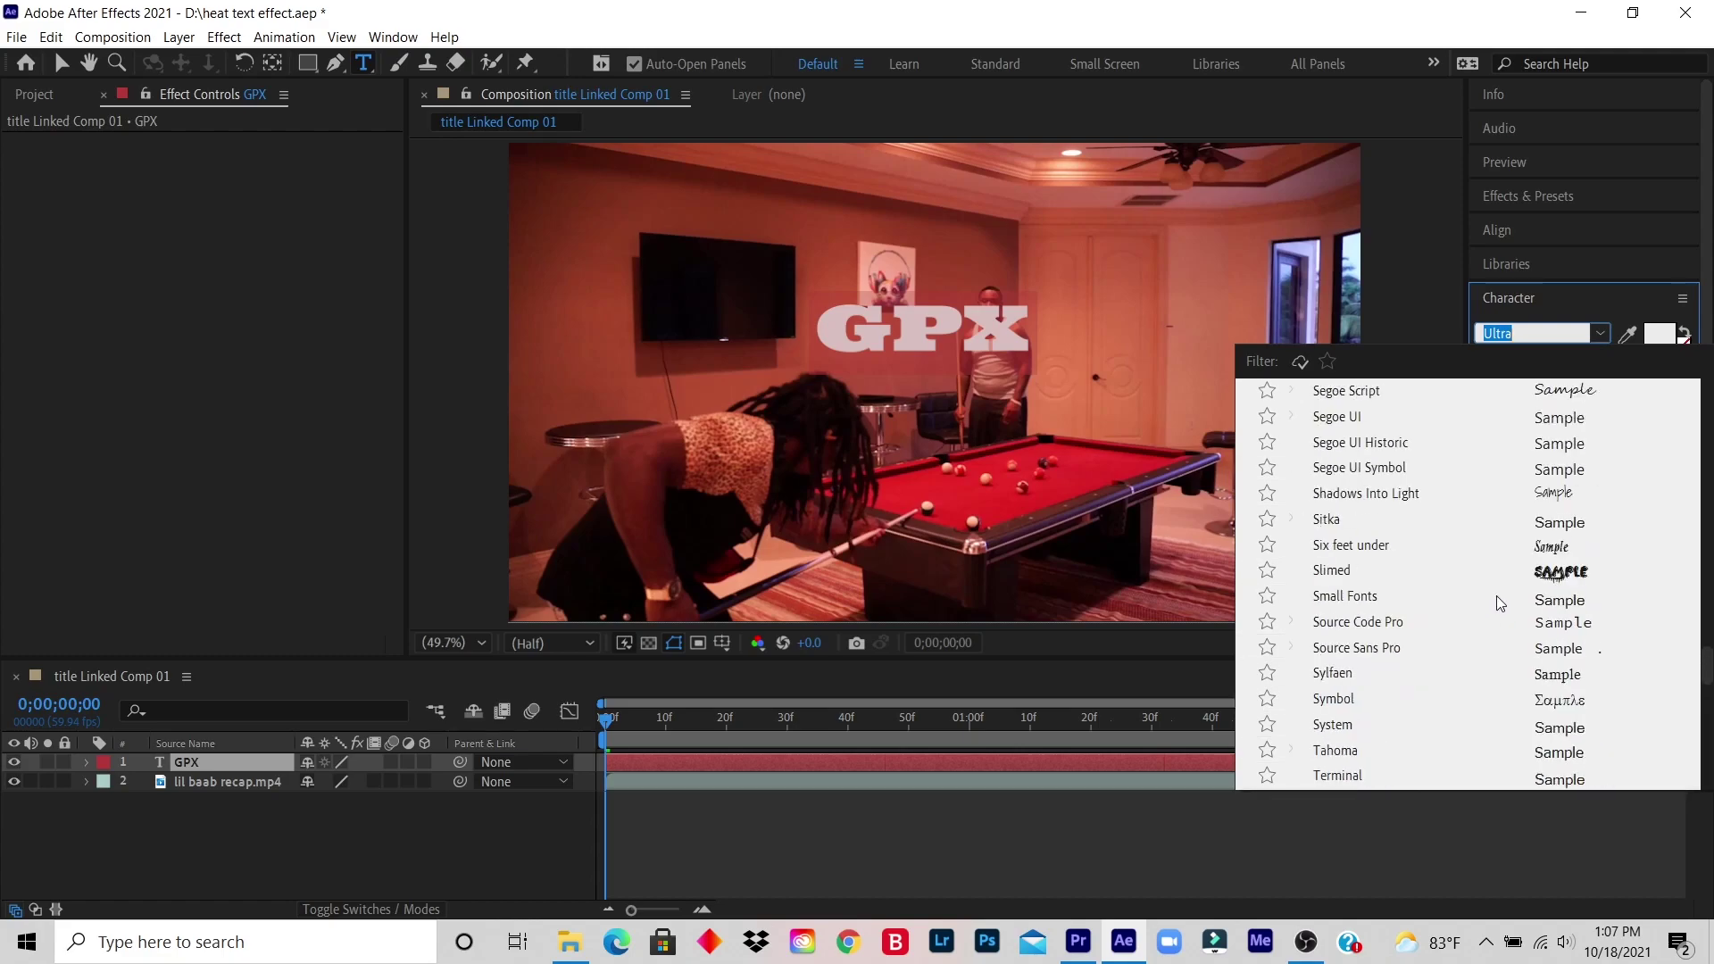
pyautogui.scroll(12, 1497, 593)
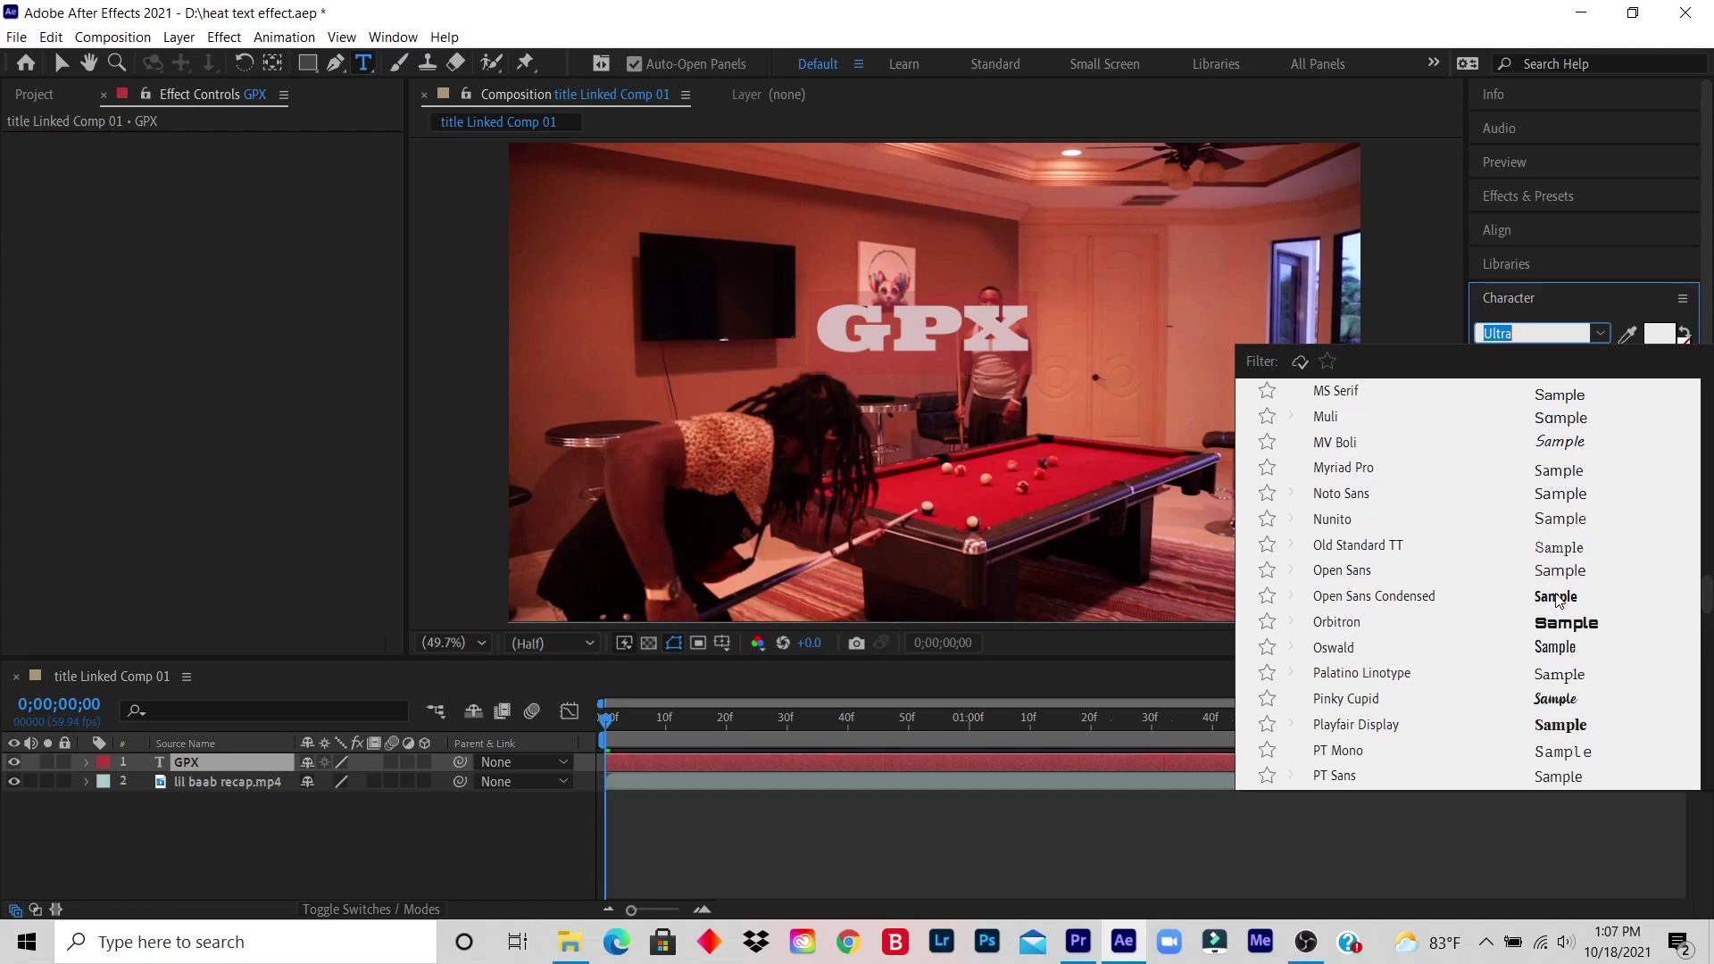
pyautogui.click(1552, 701)
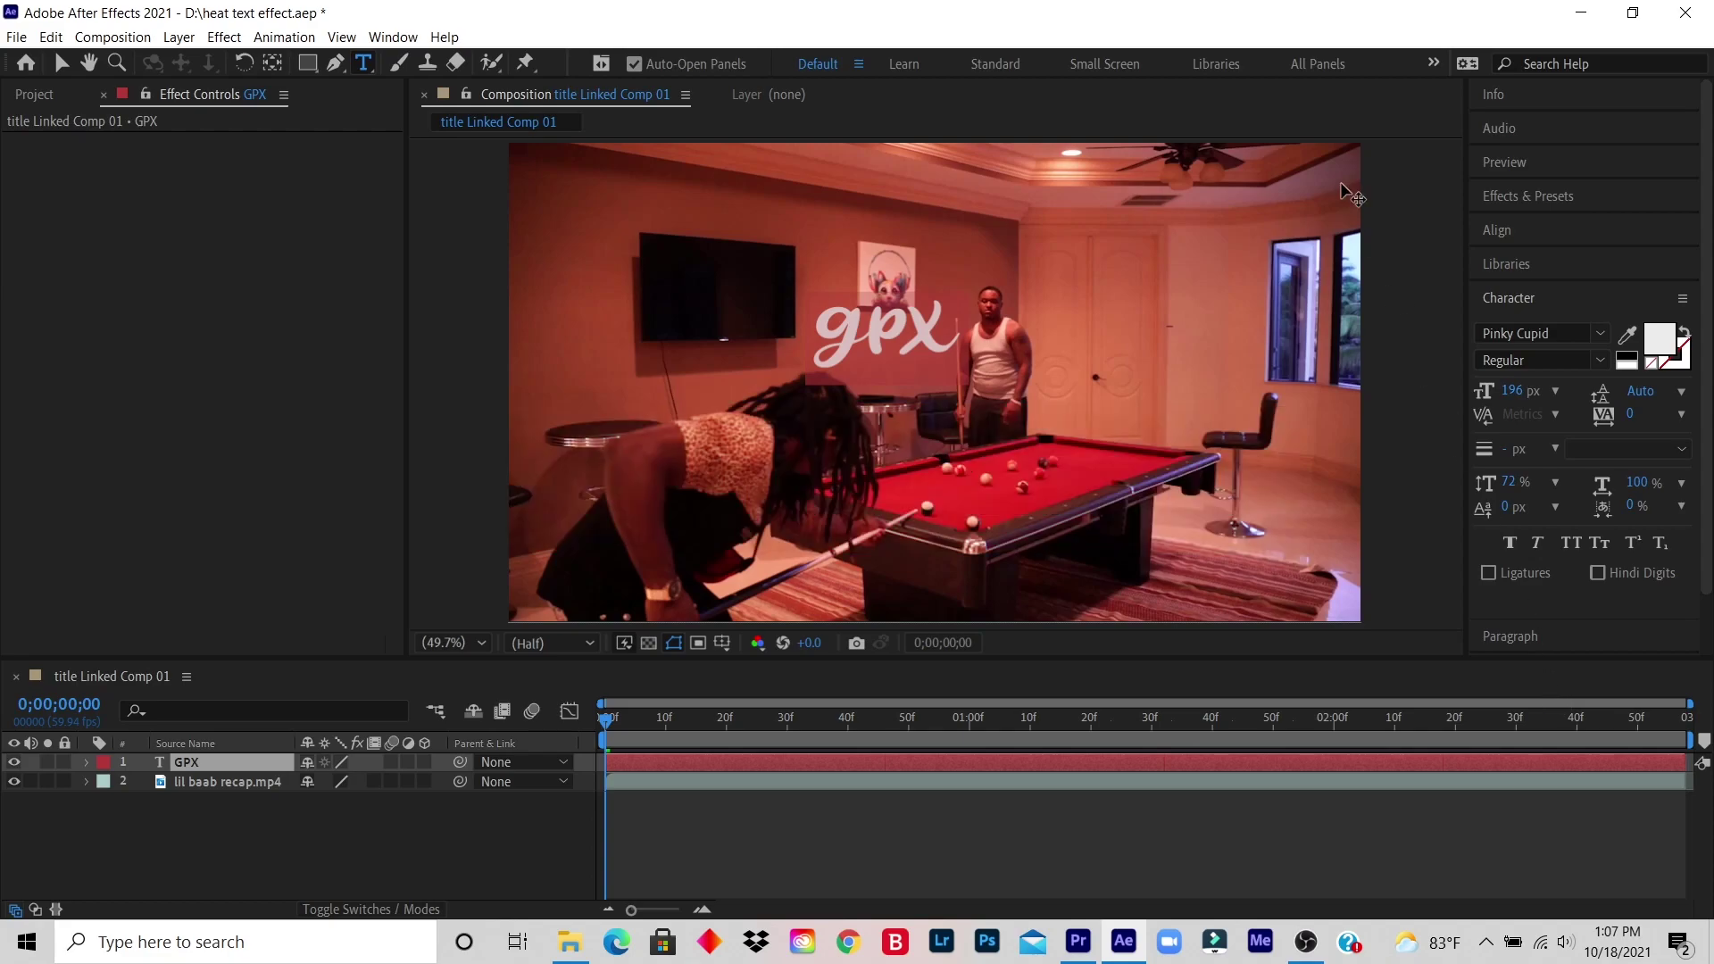
# Set up a new 1920×1080 solid named Deep Red Solid 1 with colour BE1B1B
pyautogui.click(181, 39)
pyautogui.moveTo(206, 64)
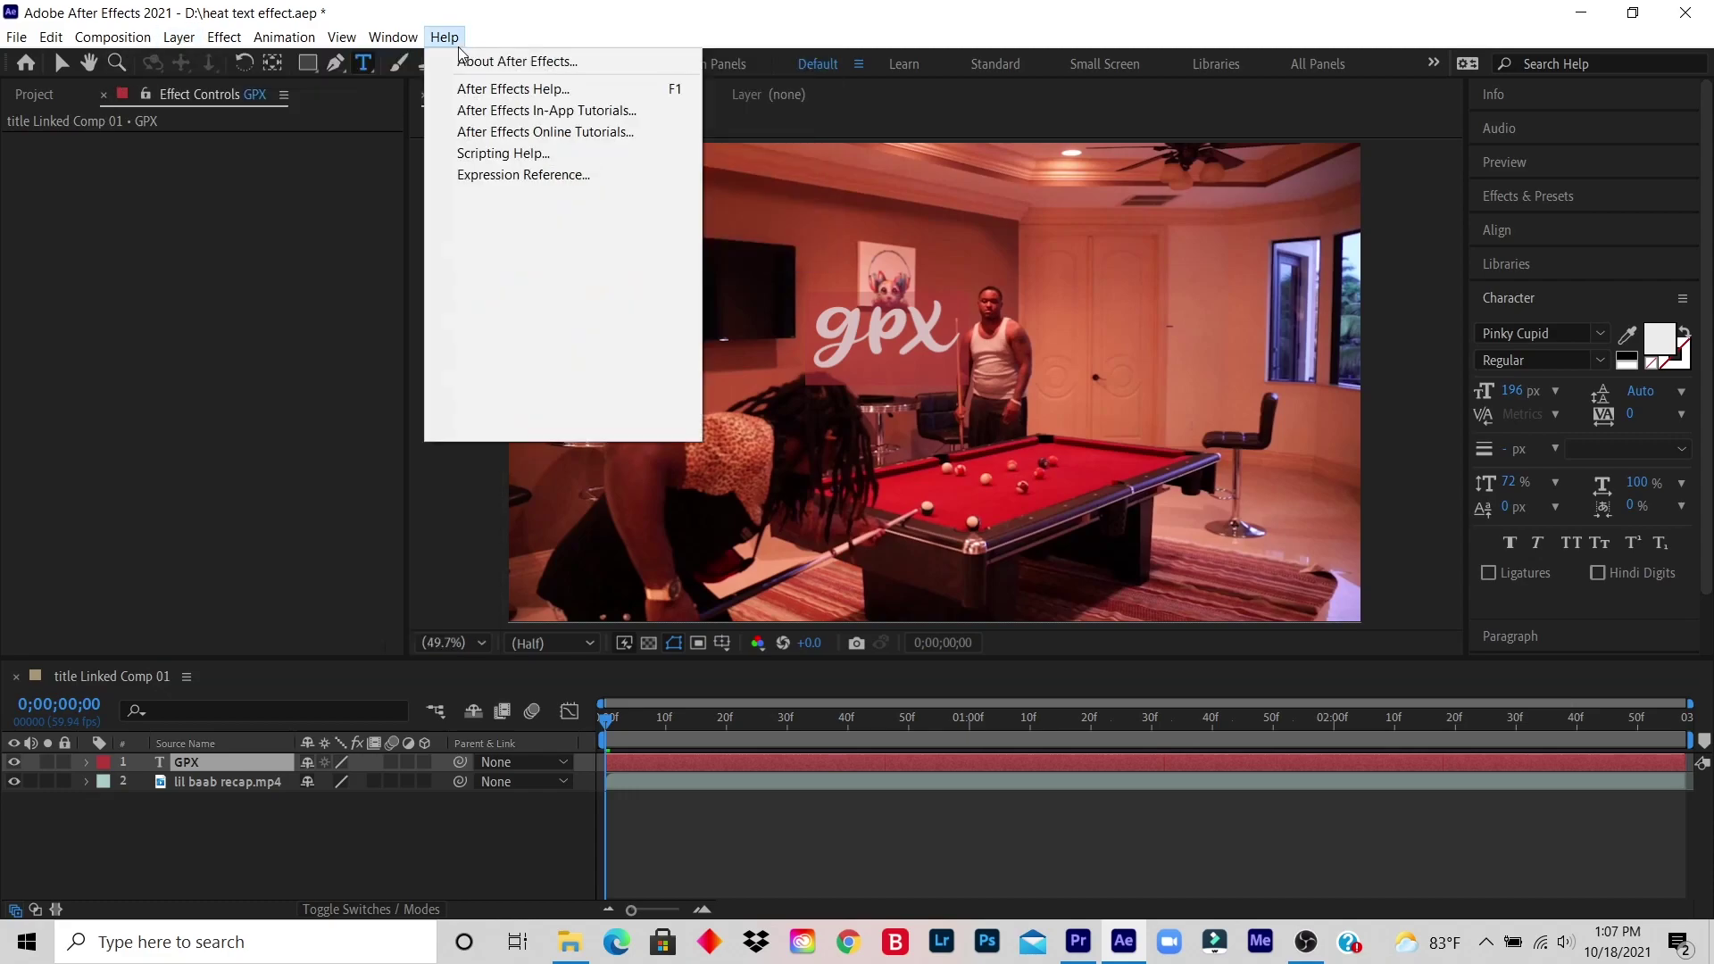
pyautogui.moveTo(327, 69)
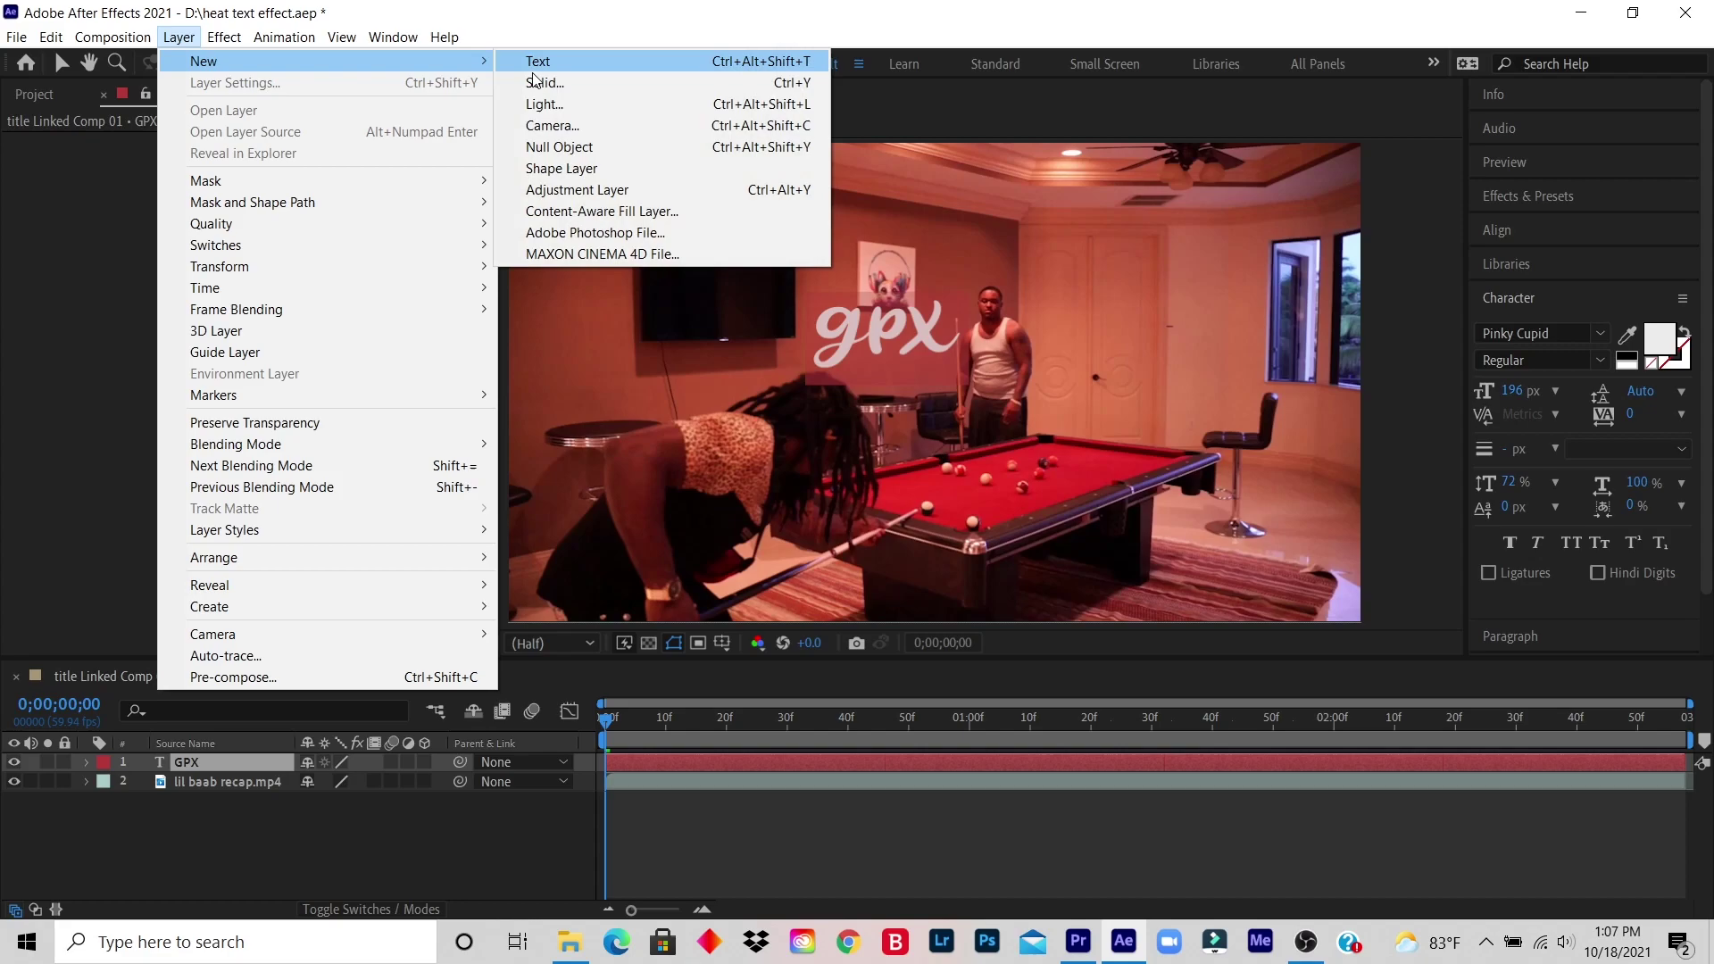
pyautogui.click(546, 84)
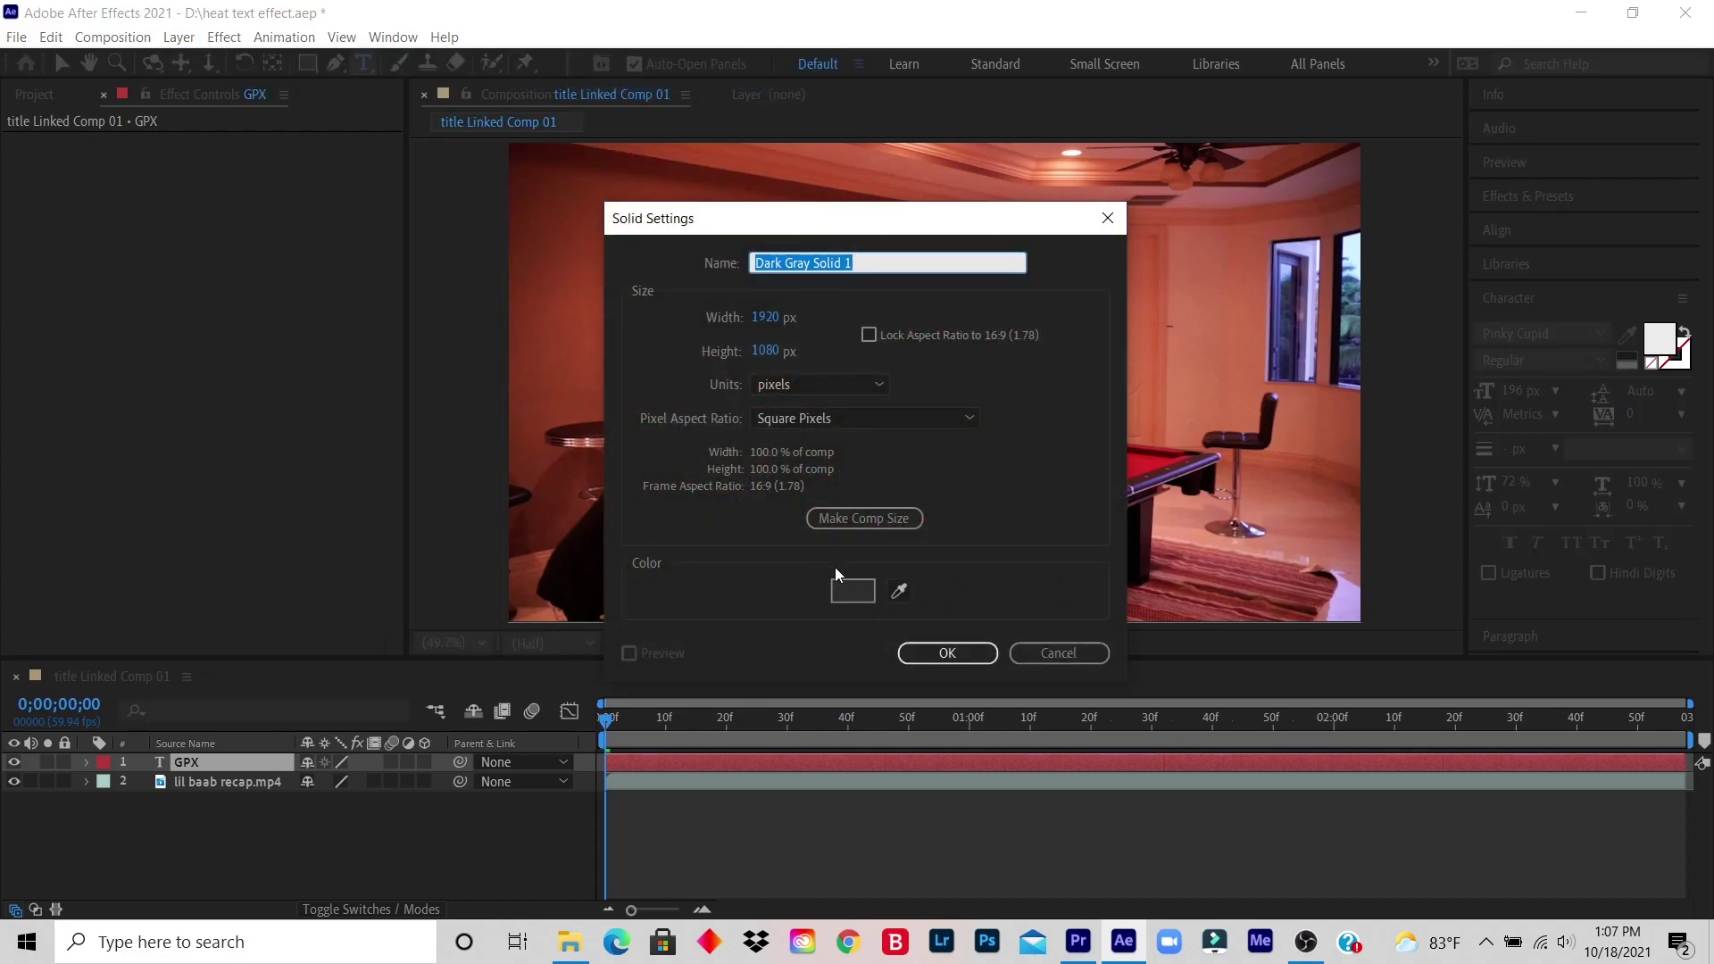
pyautogui.click(861, 595)
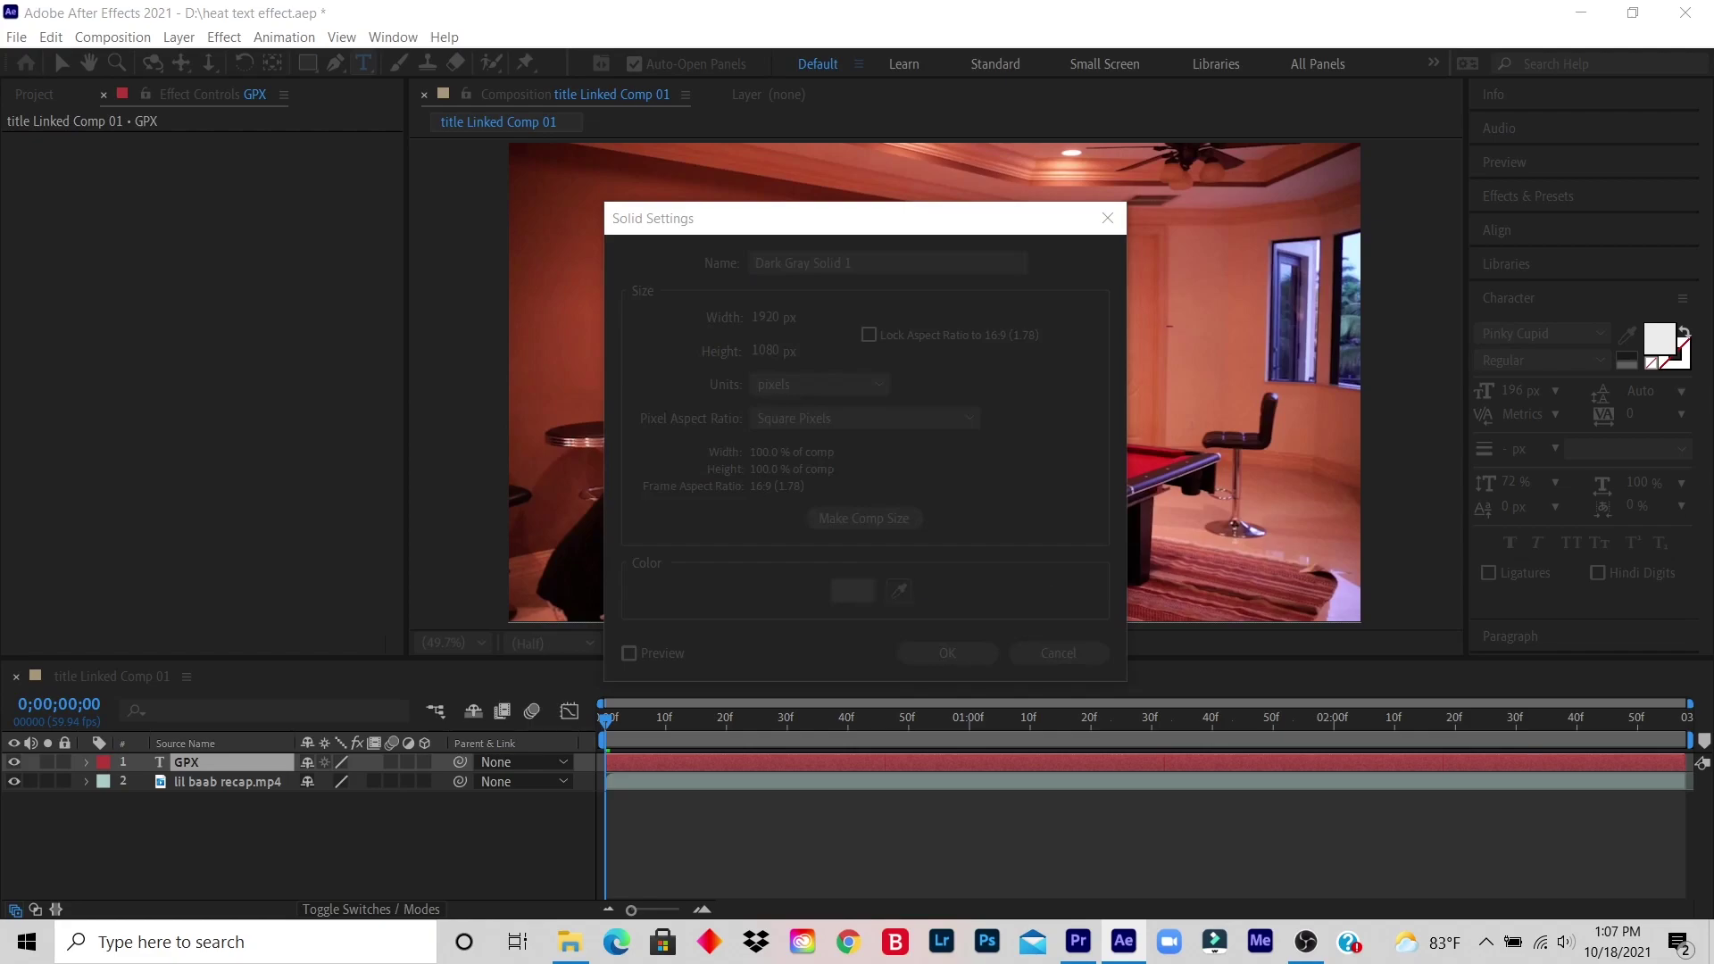
pyautogui.moveTo(899, 238); pyautogui.dragTo(666, 229)
pyautogui.click(560, 387)
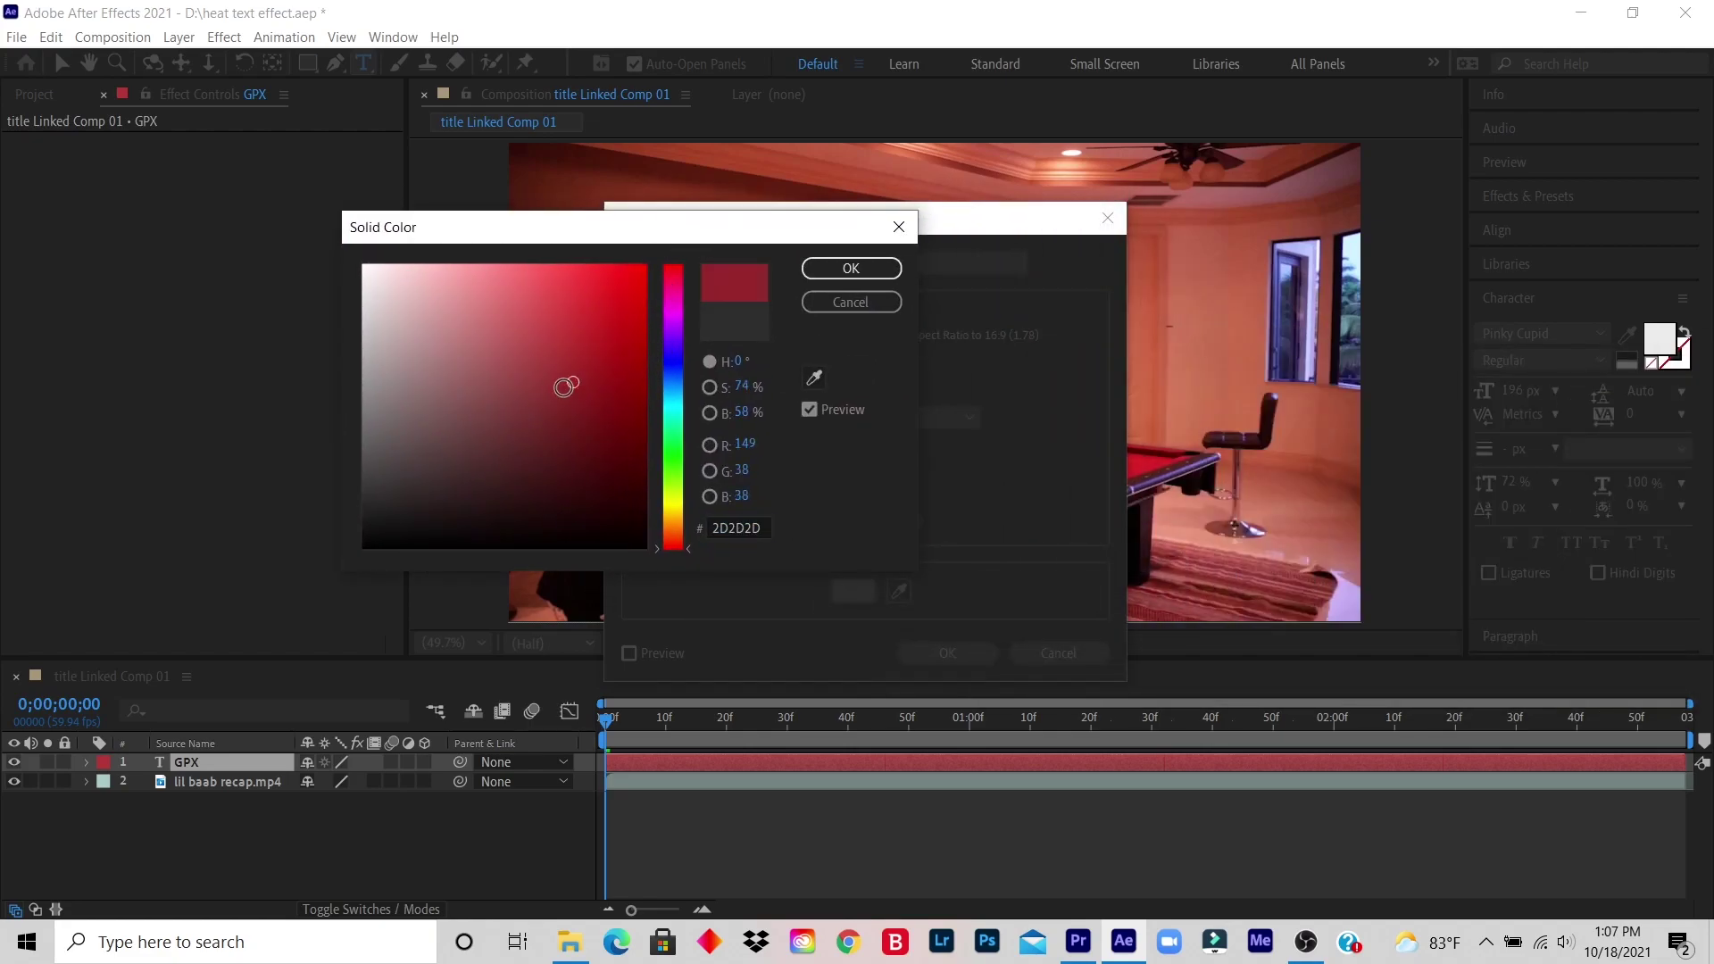
pyautogui.moveTo(559, 389)
pyautogui.mouseDown()
pyautogui.moveTo(581, 420)
pyautogui.moveTo(606, 336)
pyautogui.mouseUp()
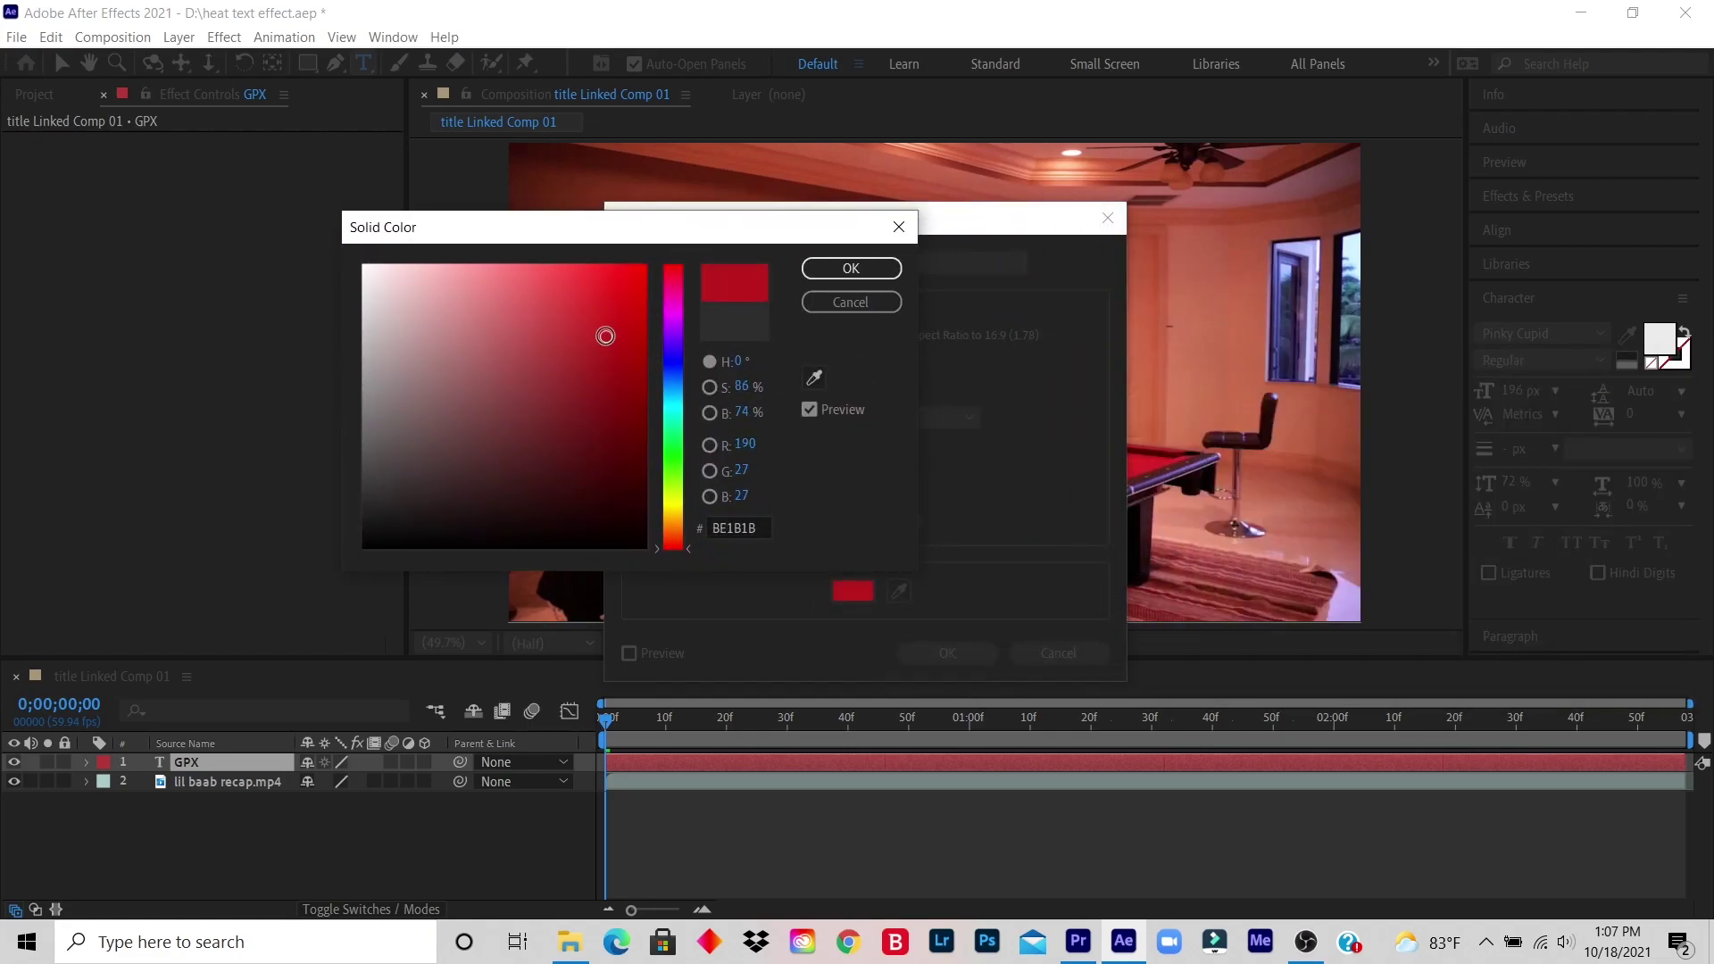
pyautogui.click(830, 269)
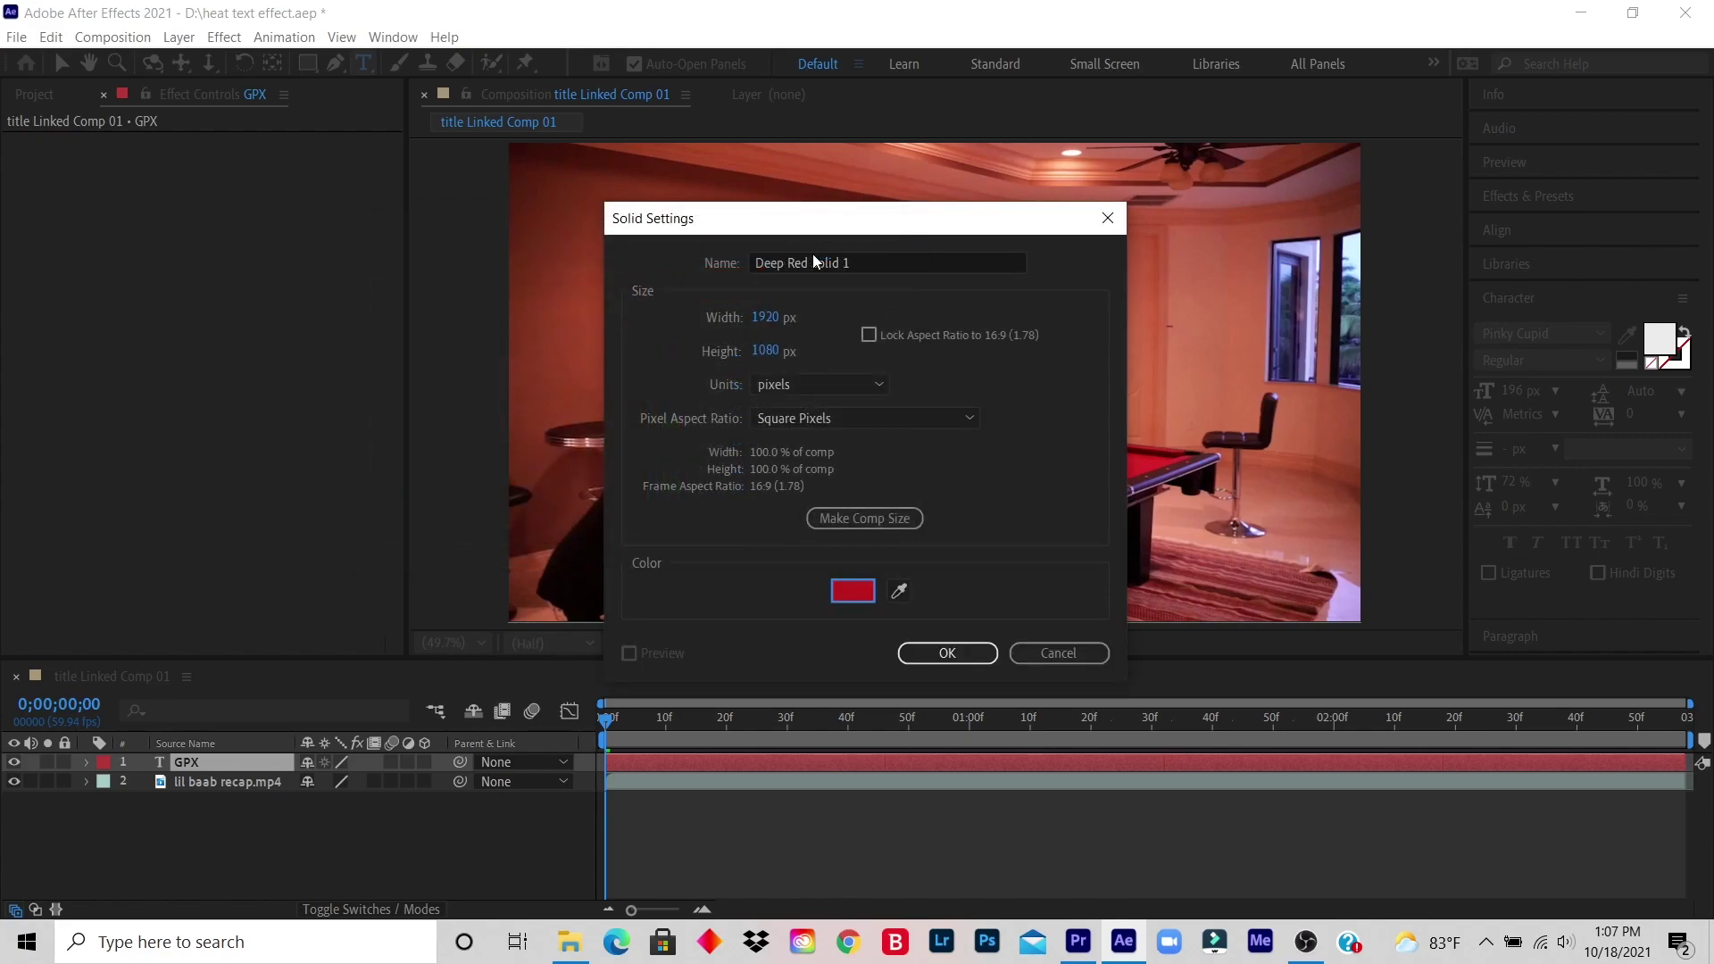
# Create the Deep Red Solid 1 layer and apply the Saber effect to it
pyautogui.click(947, 654)
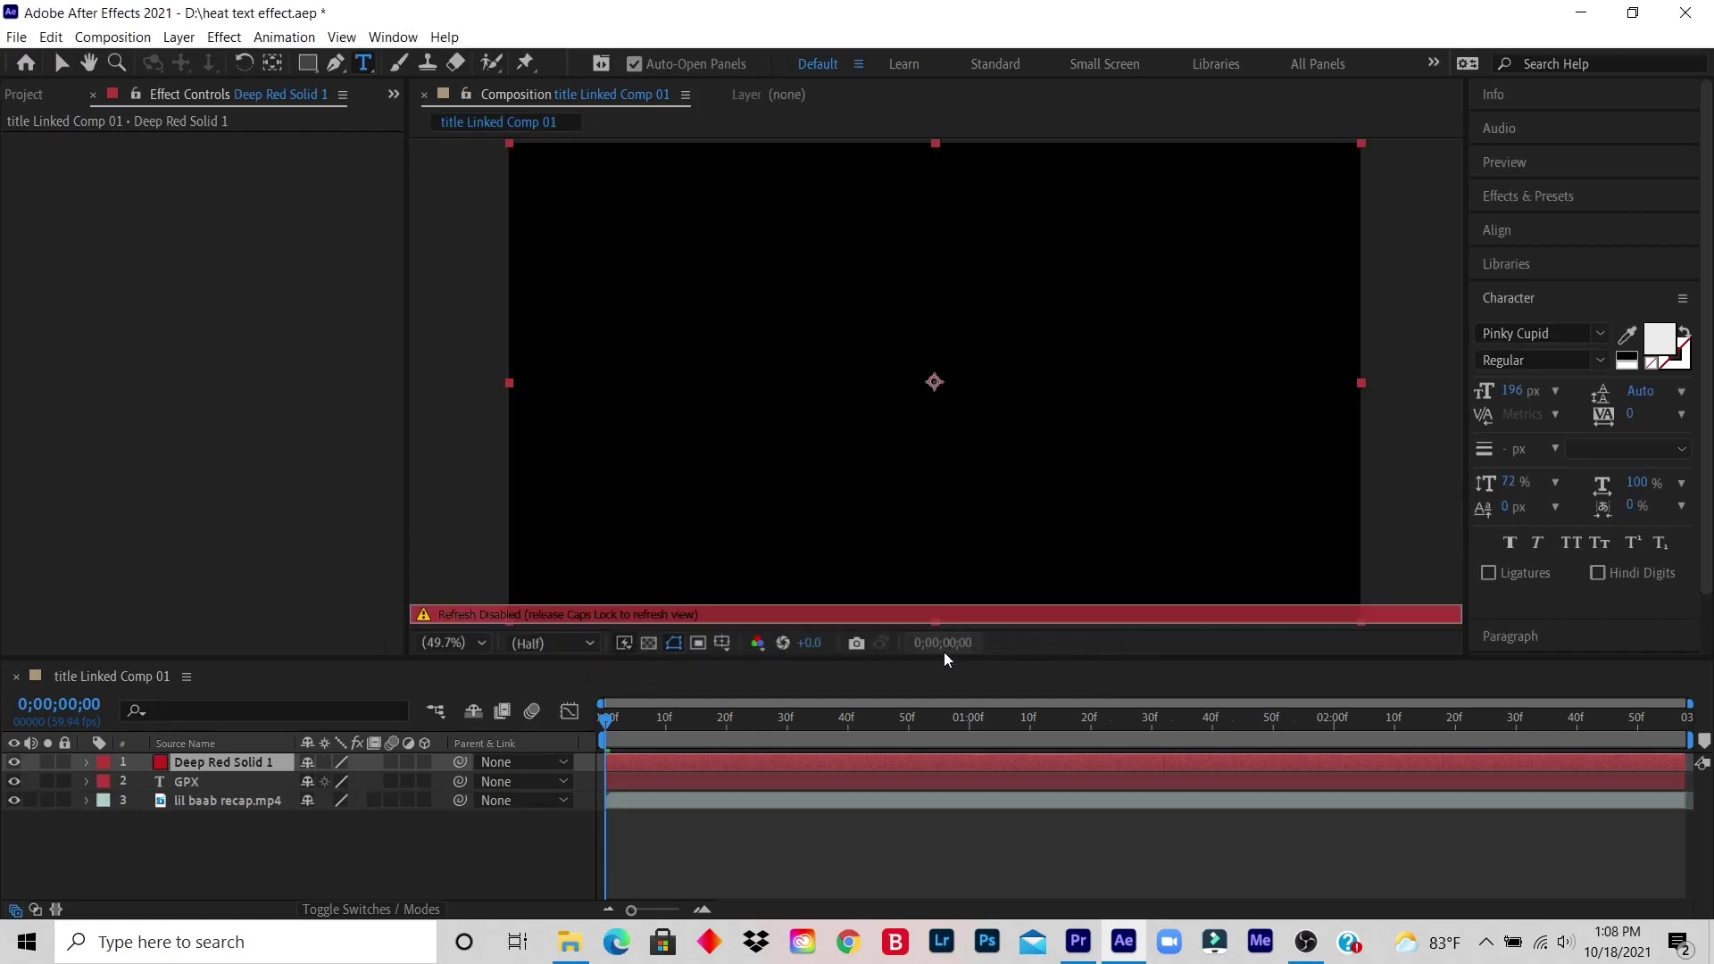
pyautogui.press('capslock')
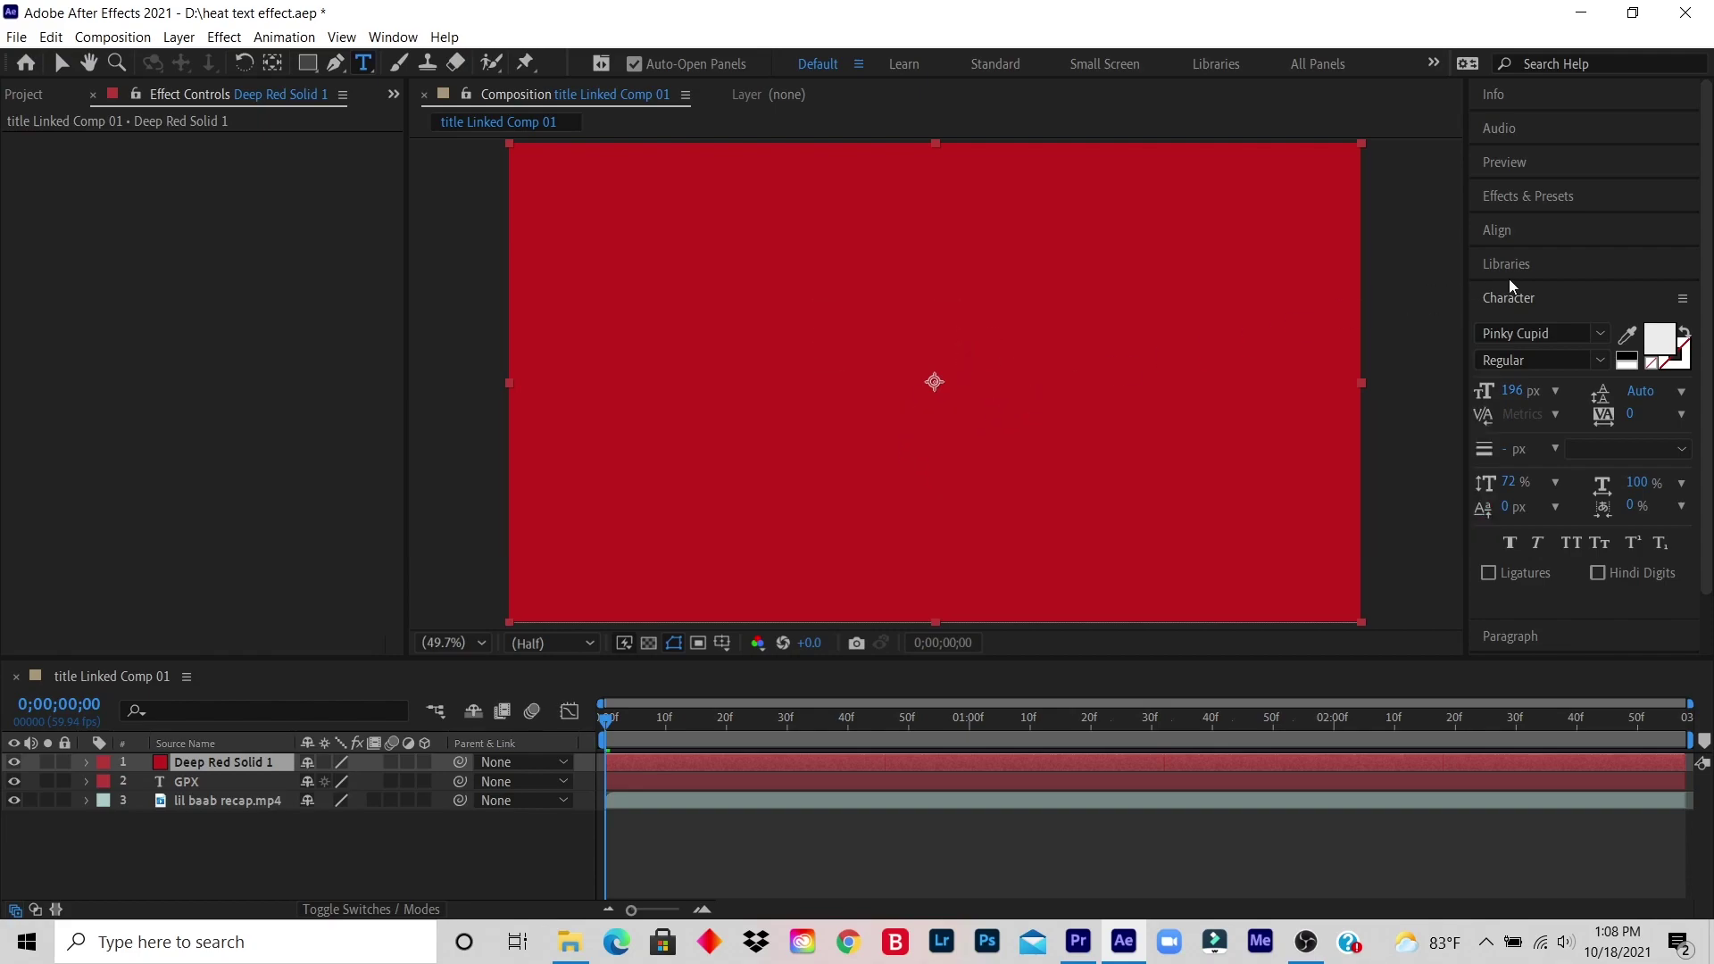
pyautogui.click(1521, 196)
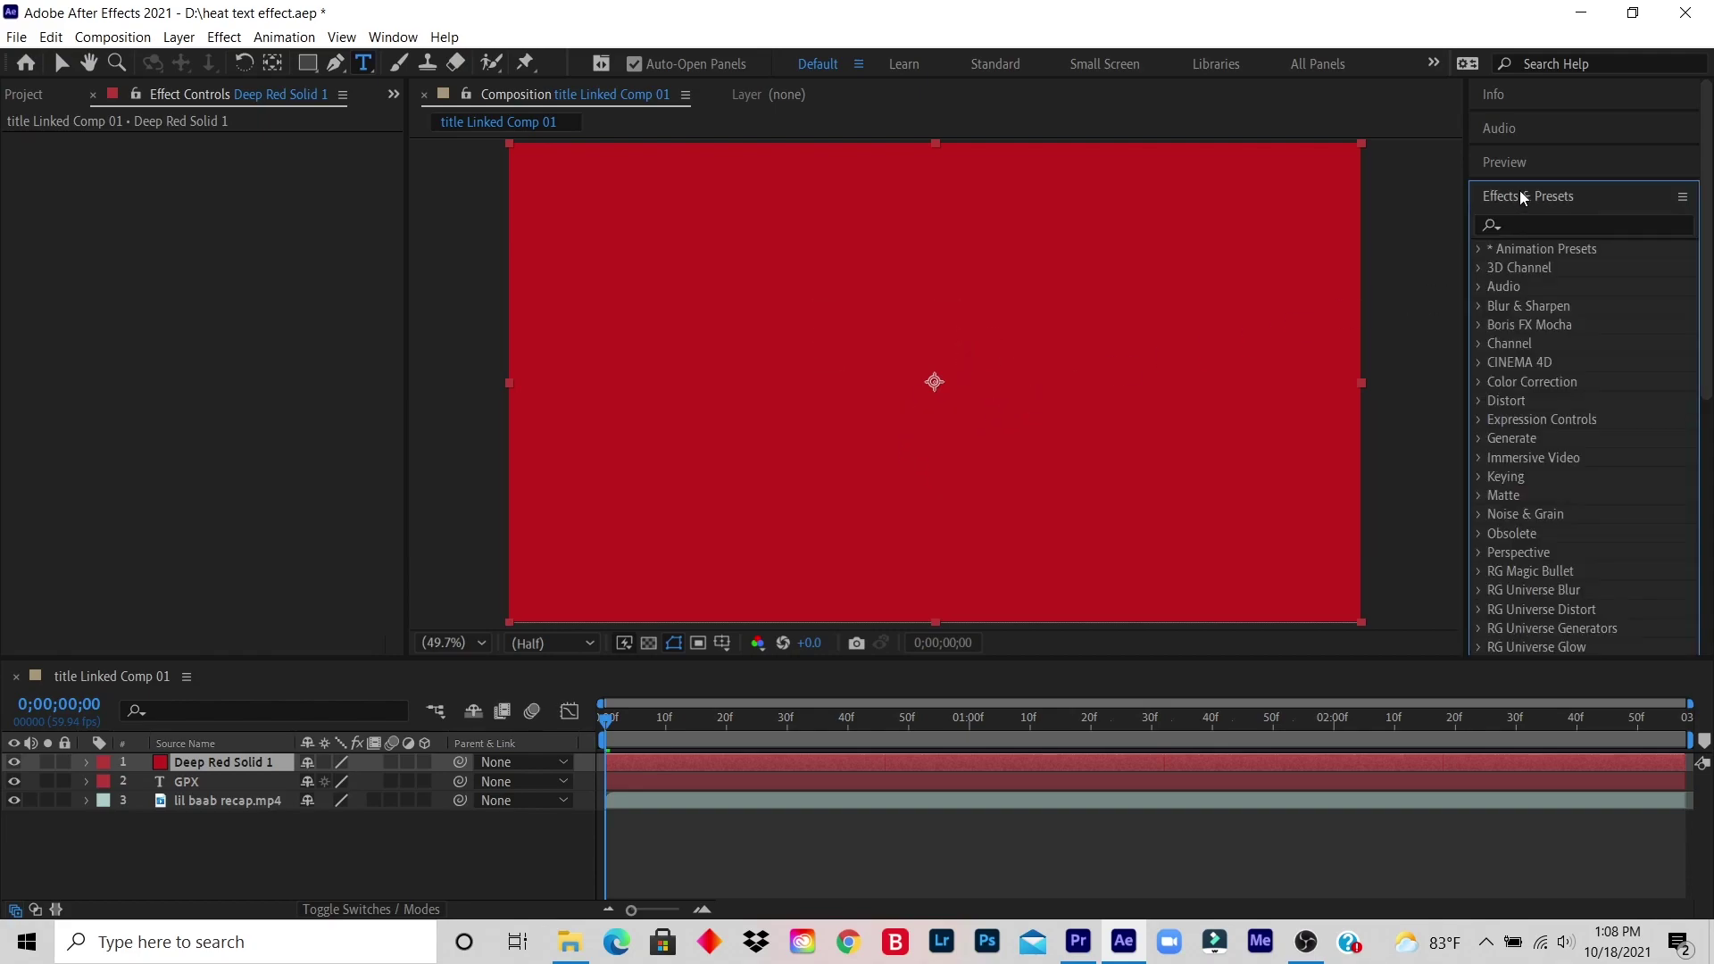
pyautogui.click(1550, 225)
pyautogui.write('saber')
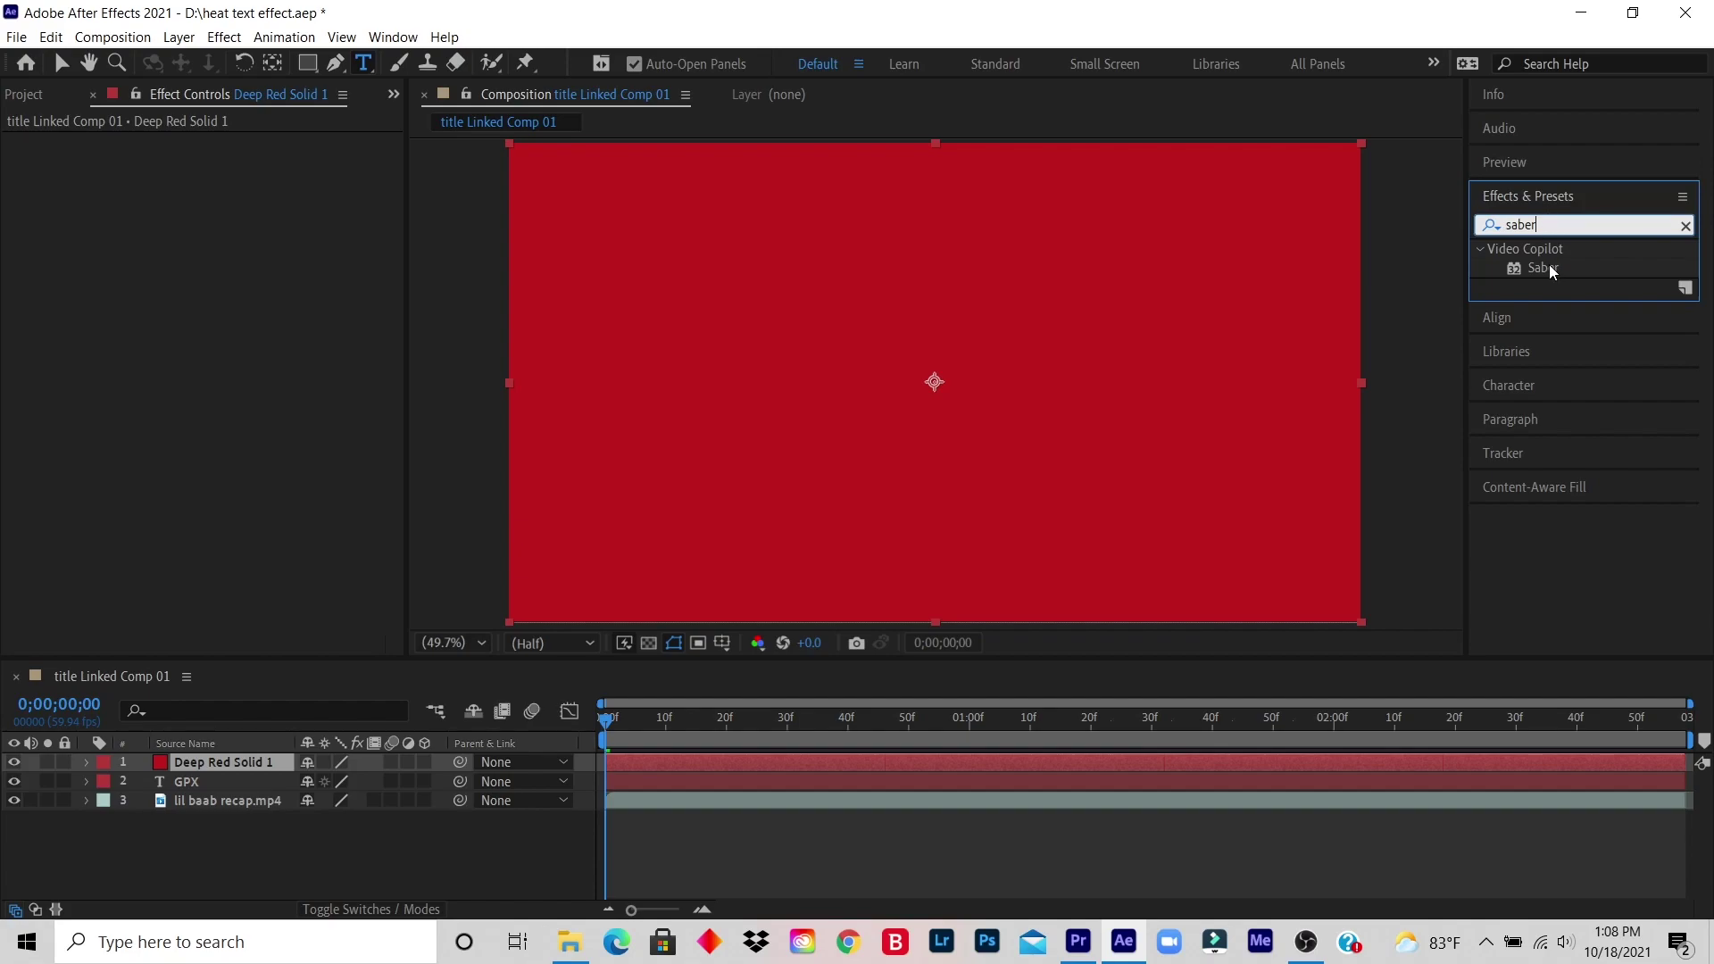
pyautogui.click(1549, 266)
pyautogui.moveTo(1560, 267); pyautogui.dragTo(230, 761)
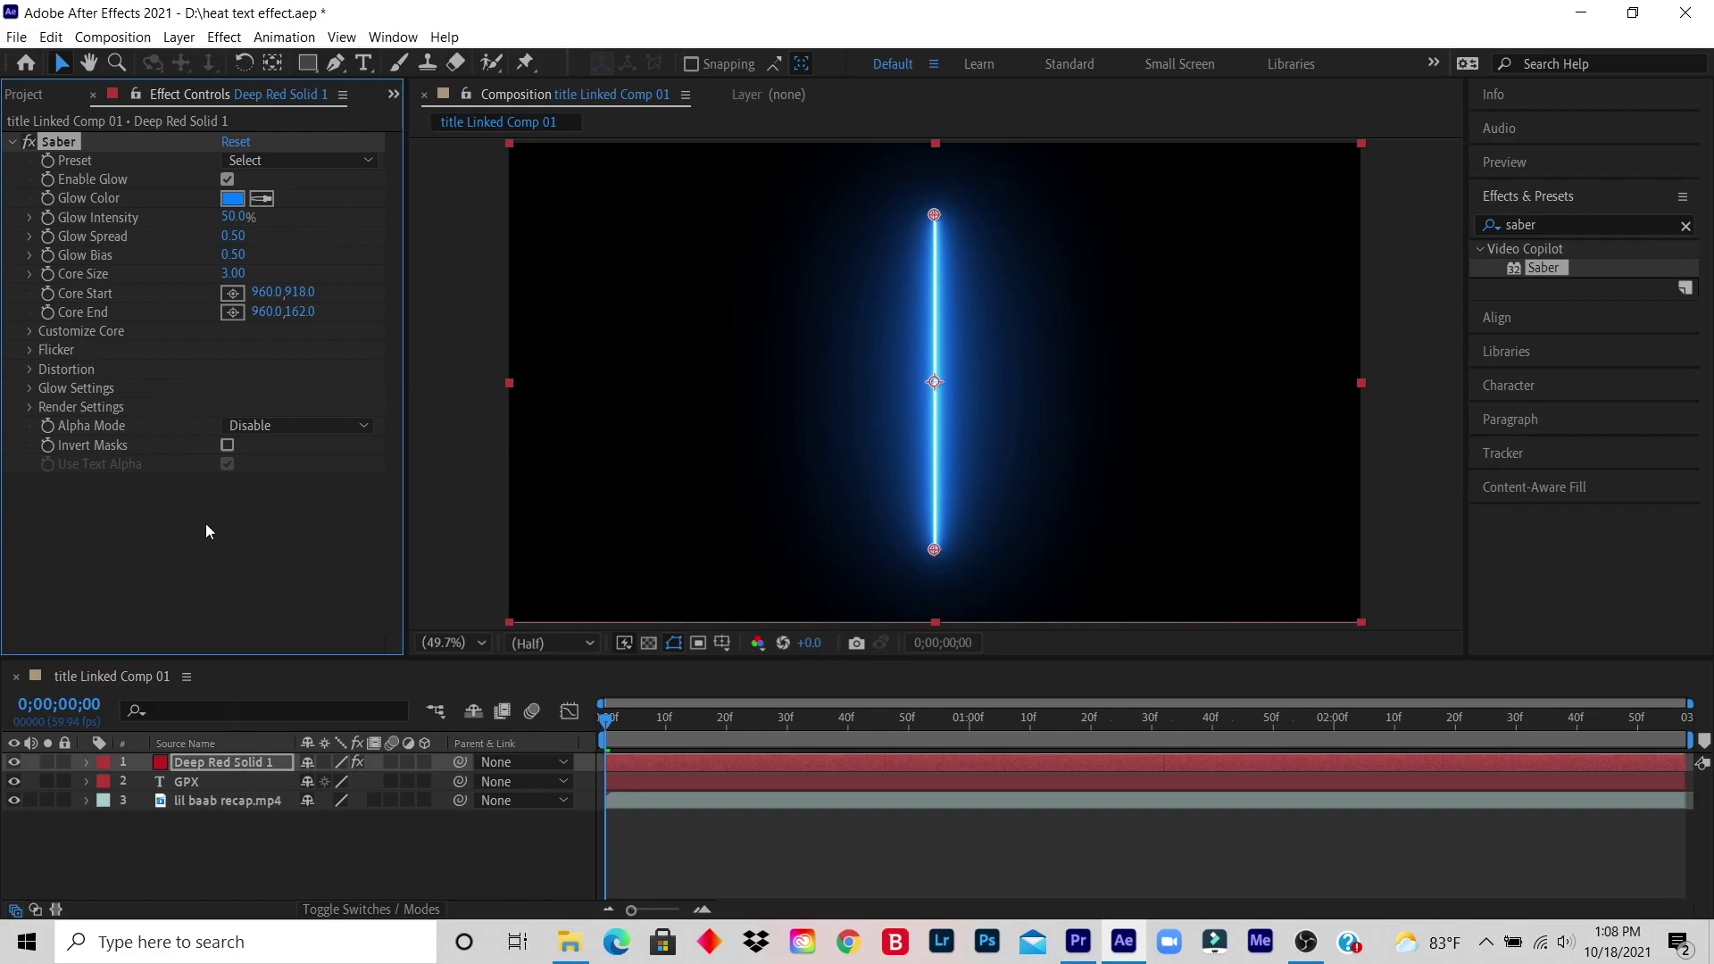
# In Saber's Customize Core, set Core Type to Text Layer using the 2. GPX layer
pyautogui.click(34, 329)
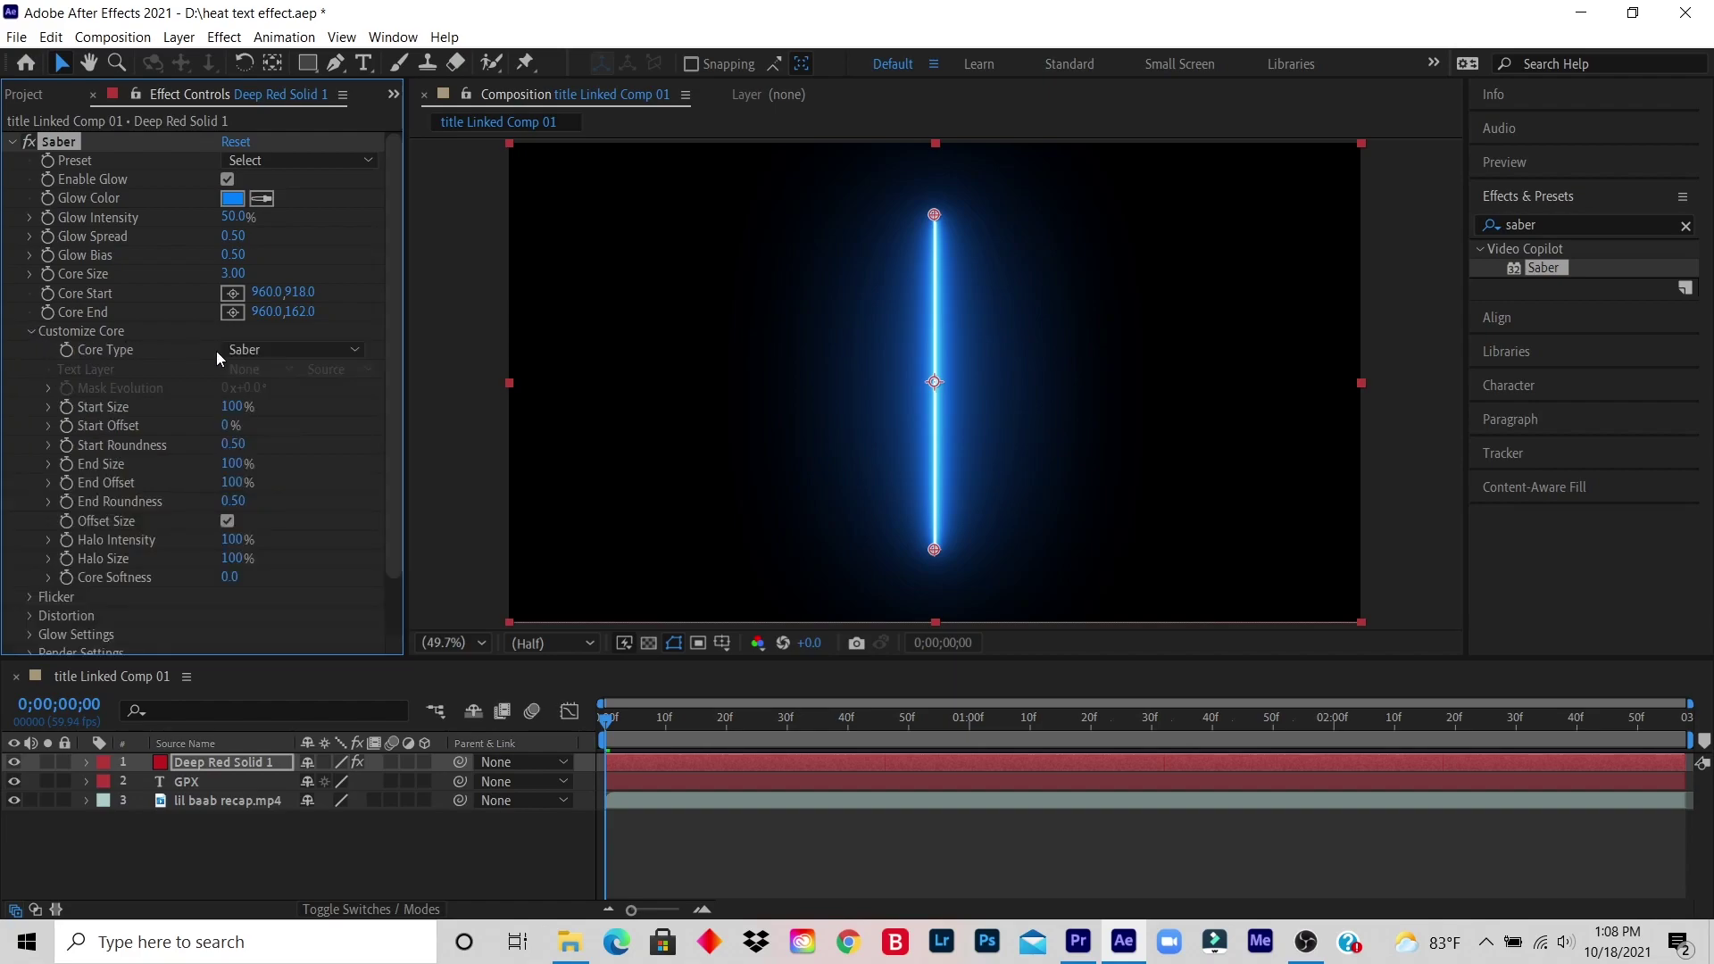
pyautogui.click(263, 350)
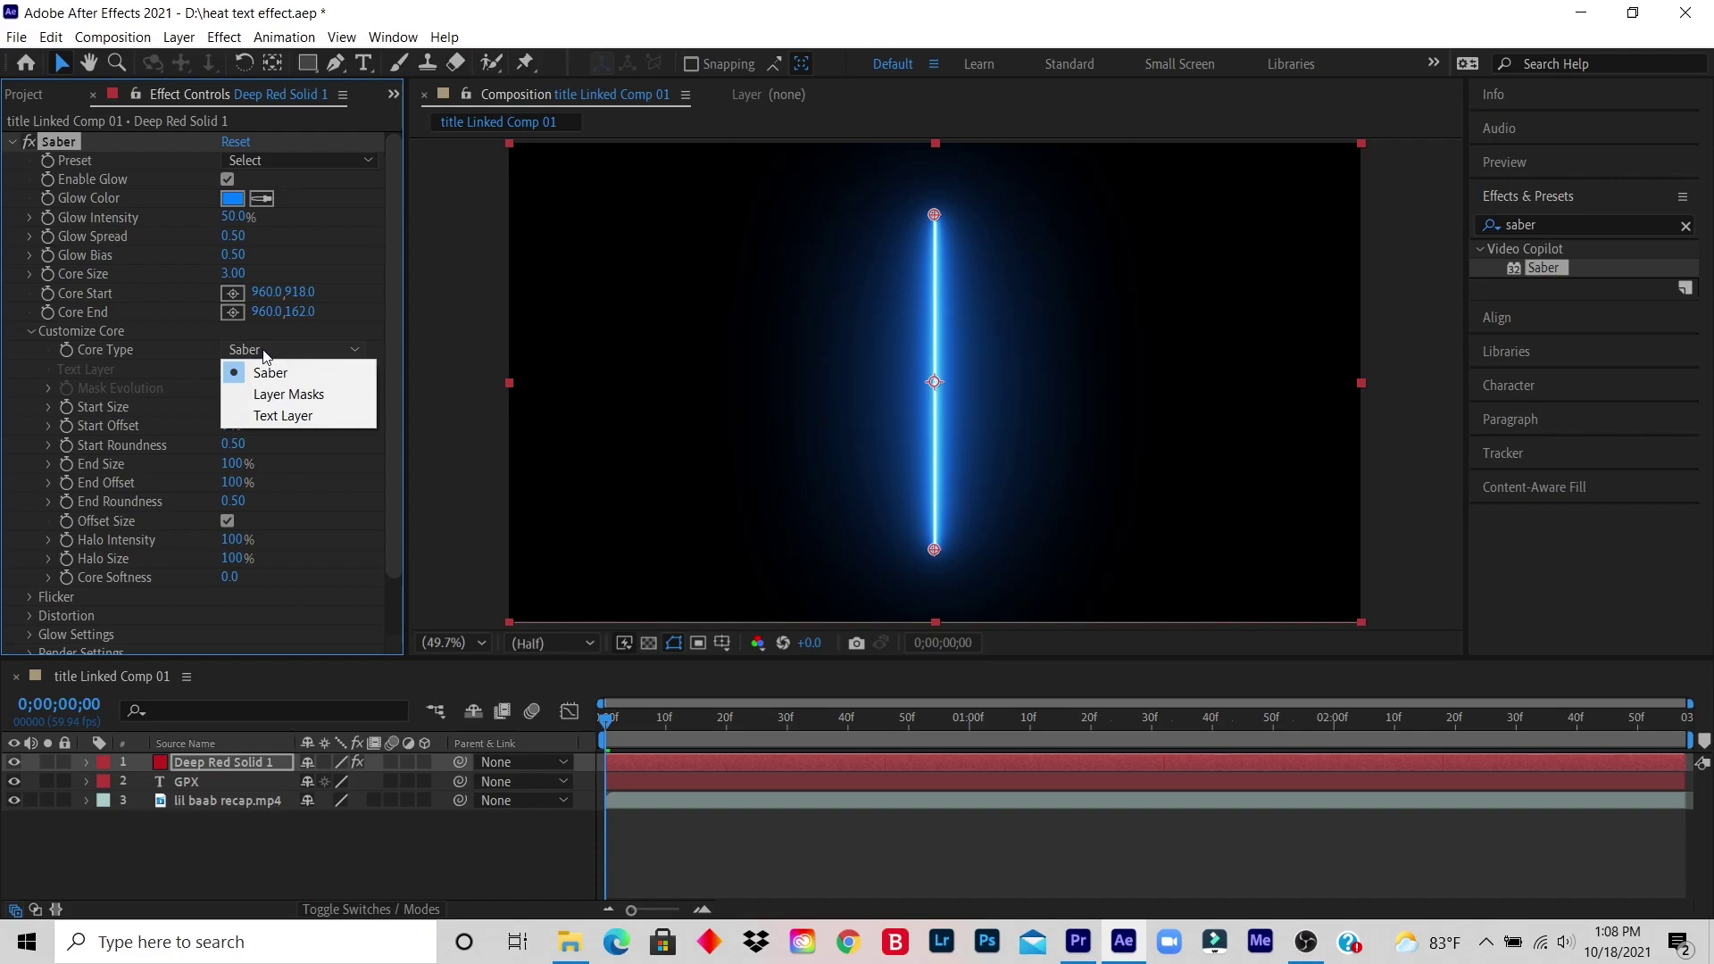
pyautogui.click(280, 416)
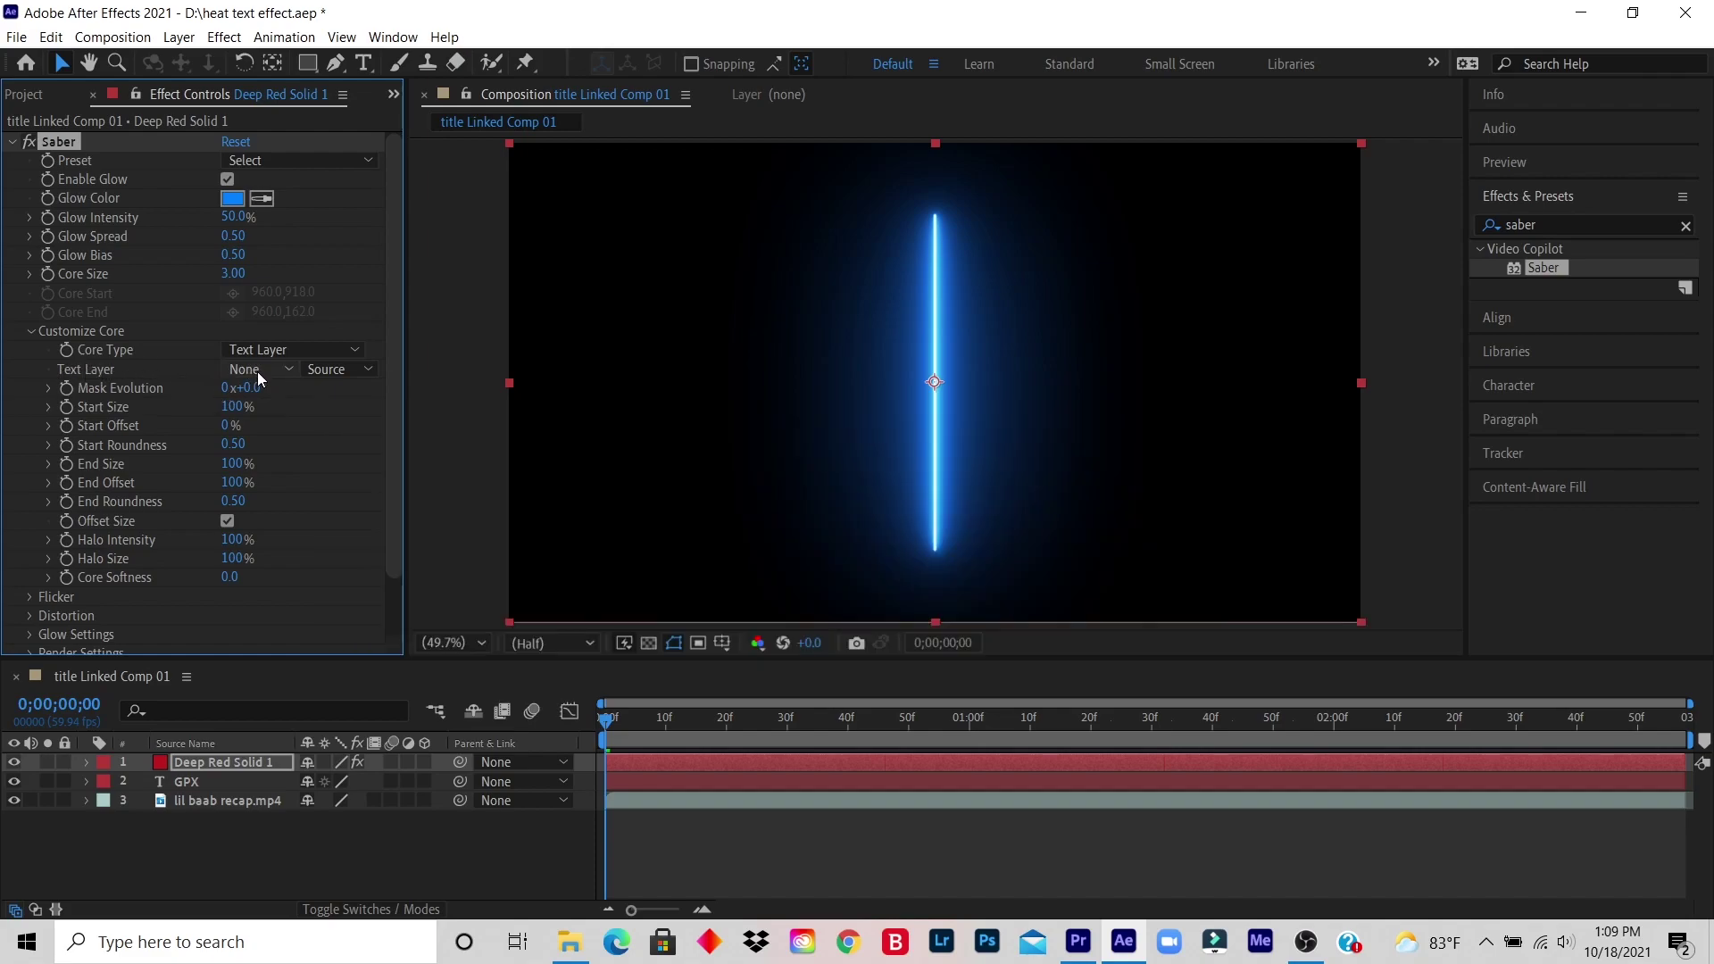
pyautogui.click(257, 372)
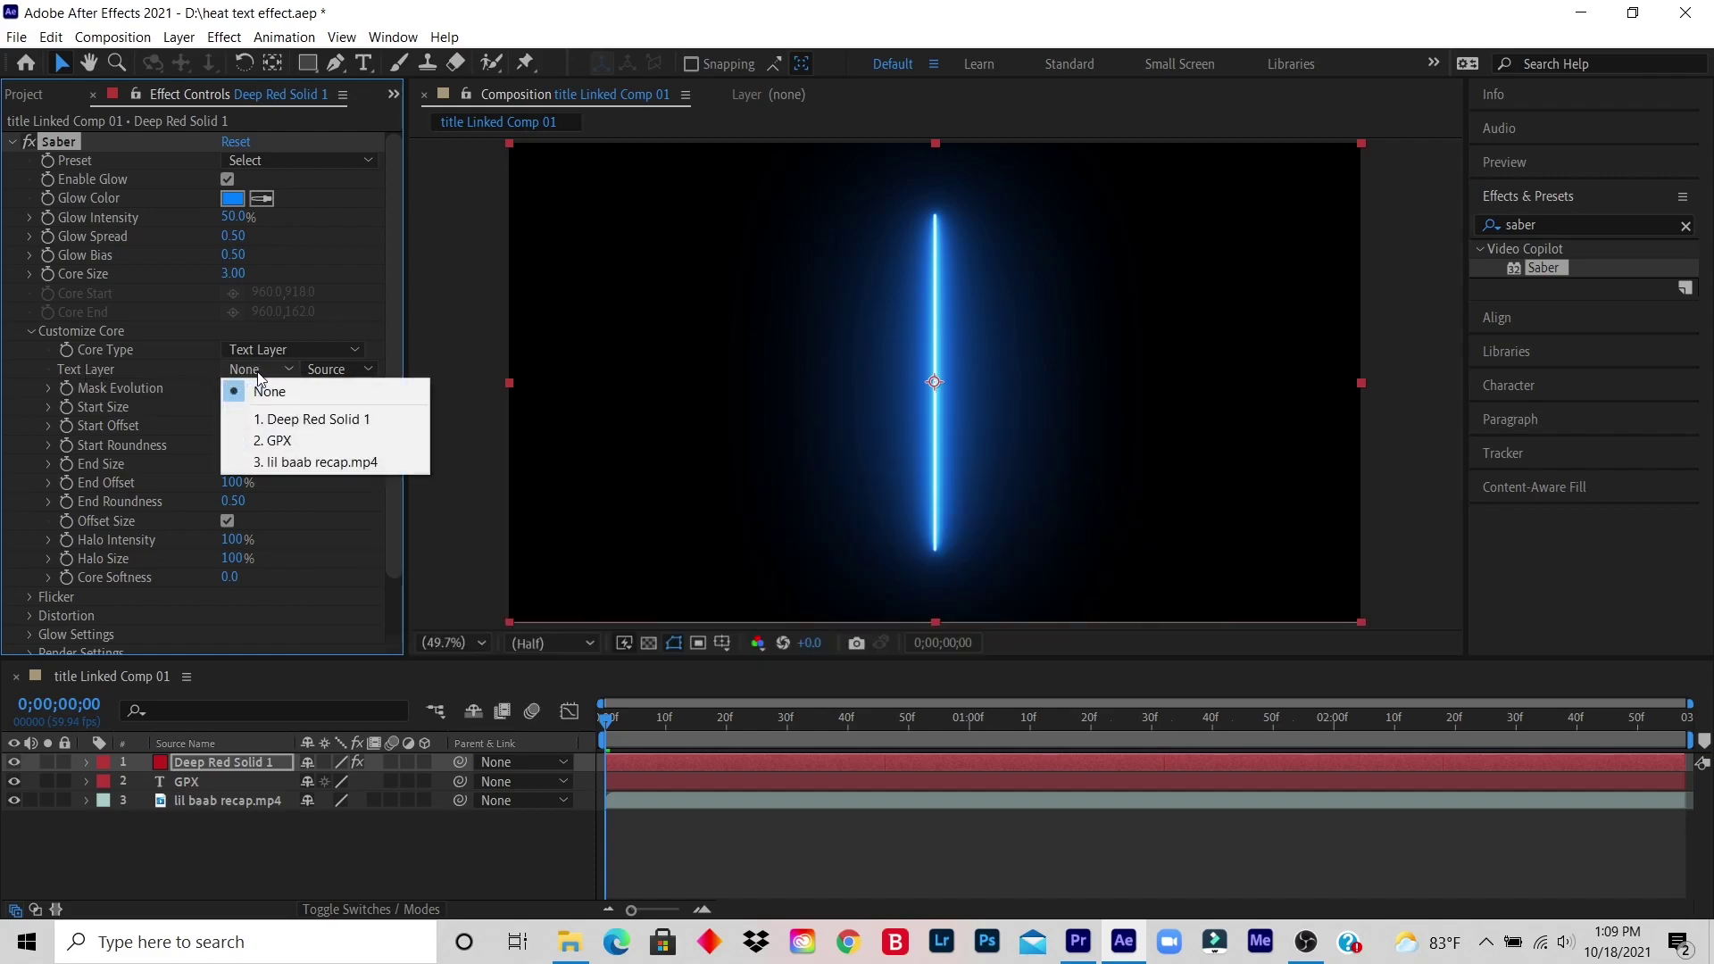
pyautogui.click(291, 441)
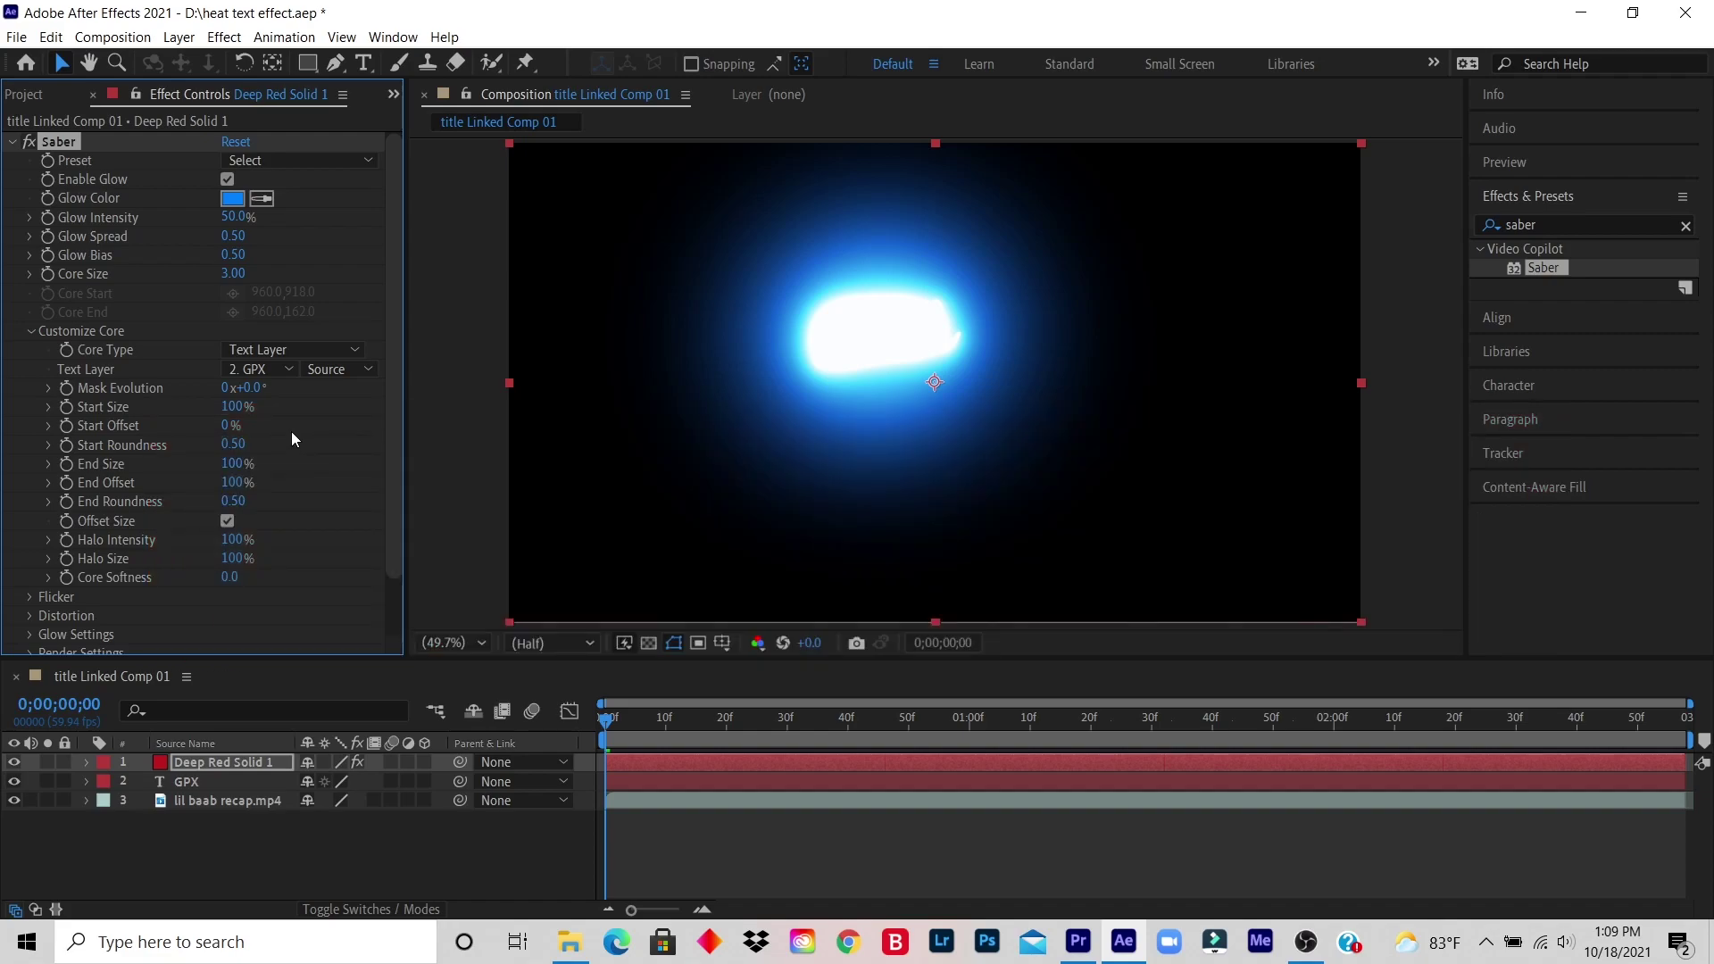
# Set Saber's Render Settings Composite Settings to Transparent
pyautogui.moveTo(395, 436); pyautogui.dragTo(393, 514)
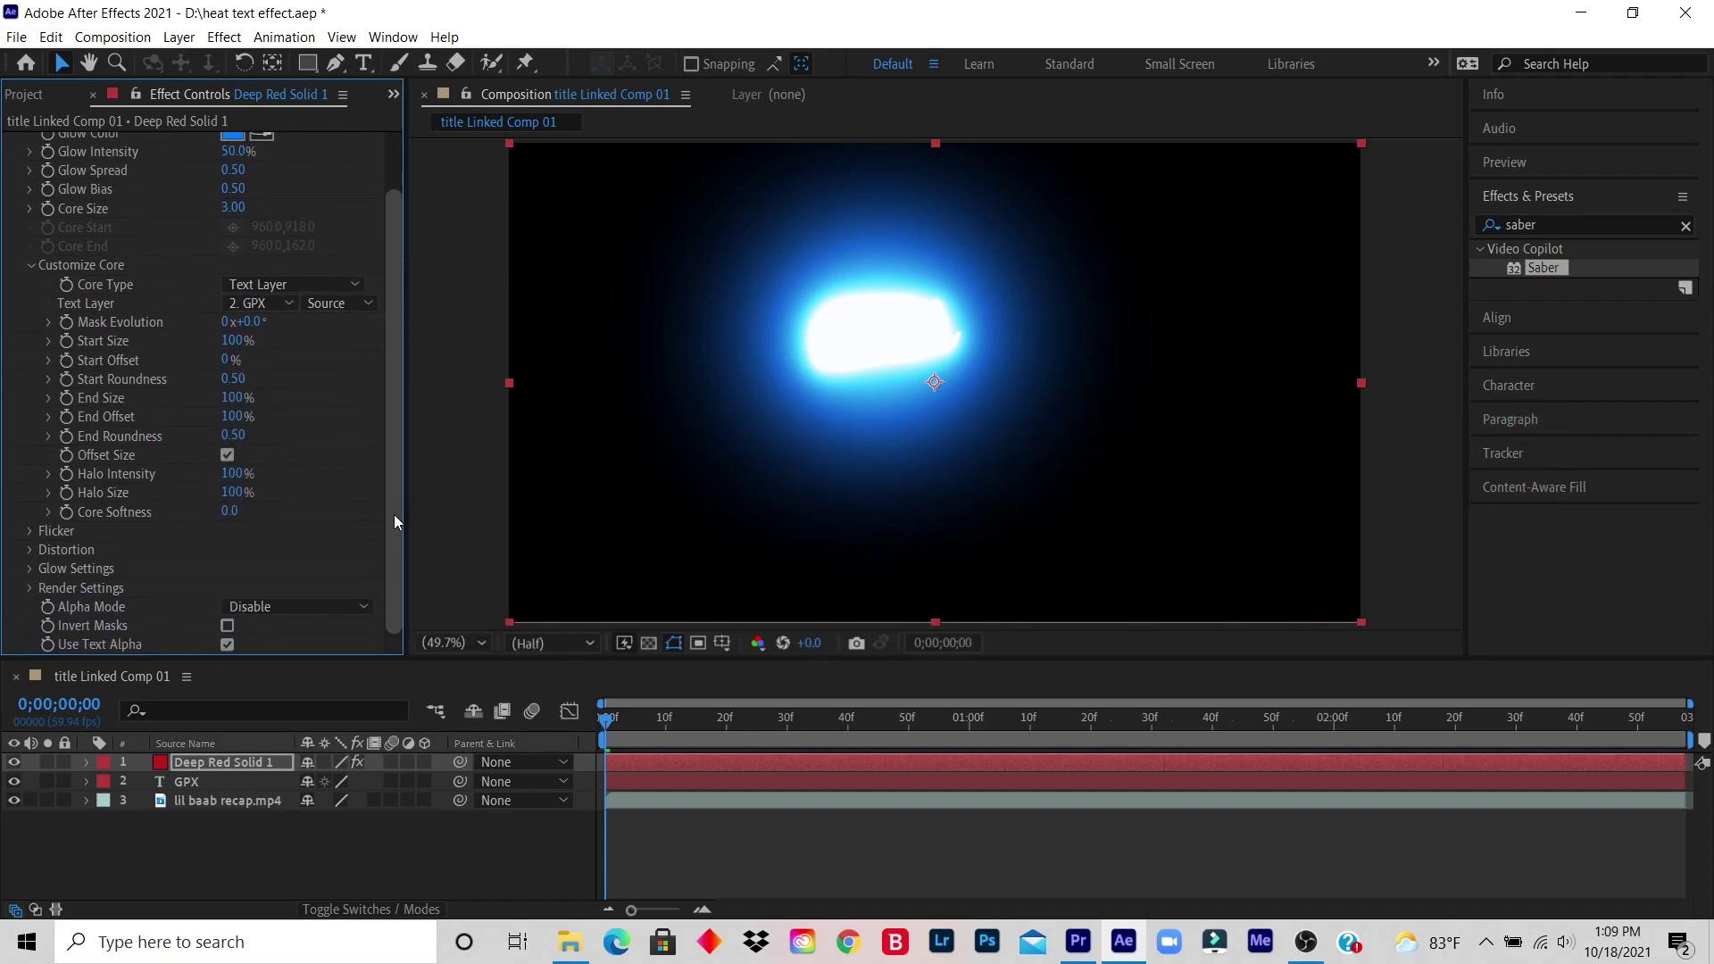
pyautogui.click(30, 587)
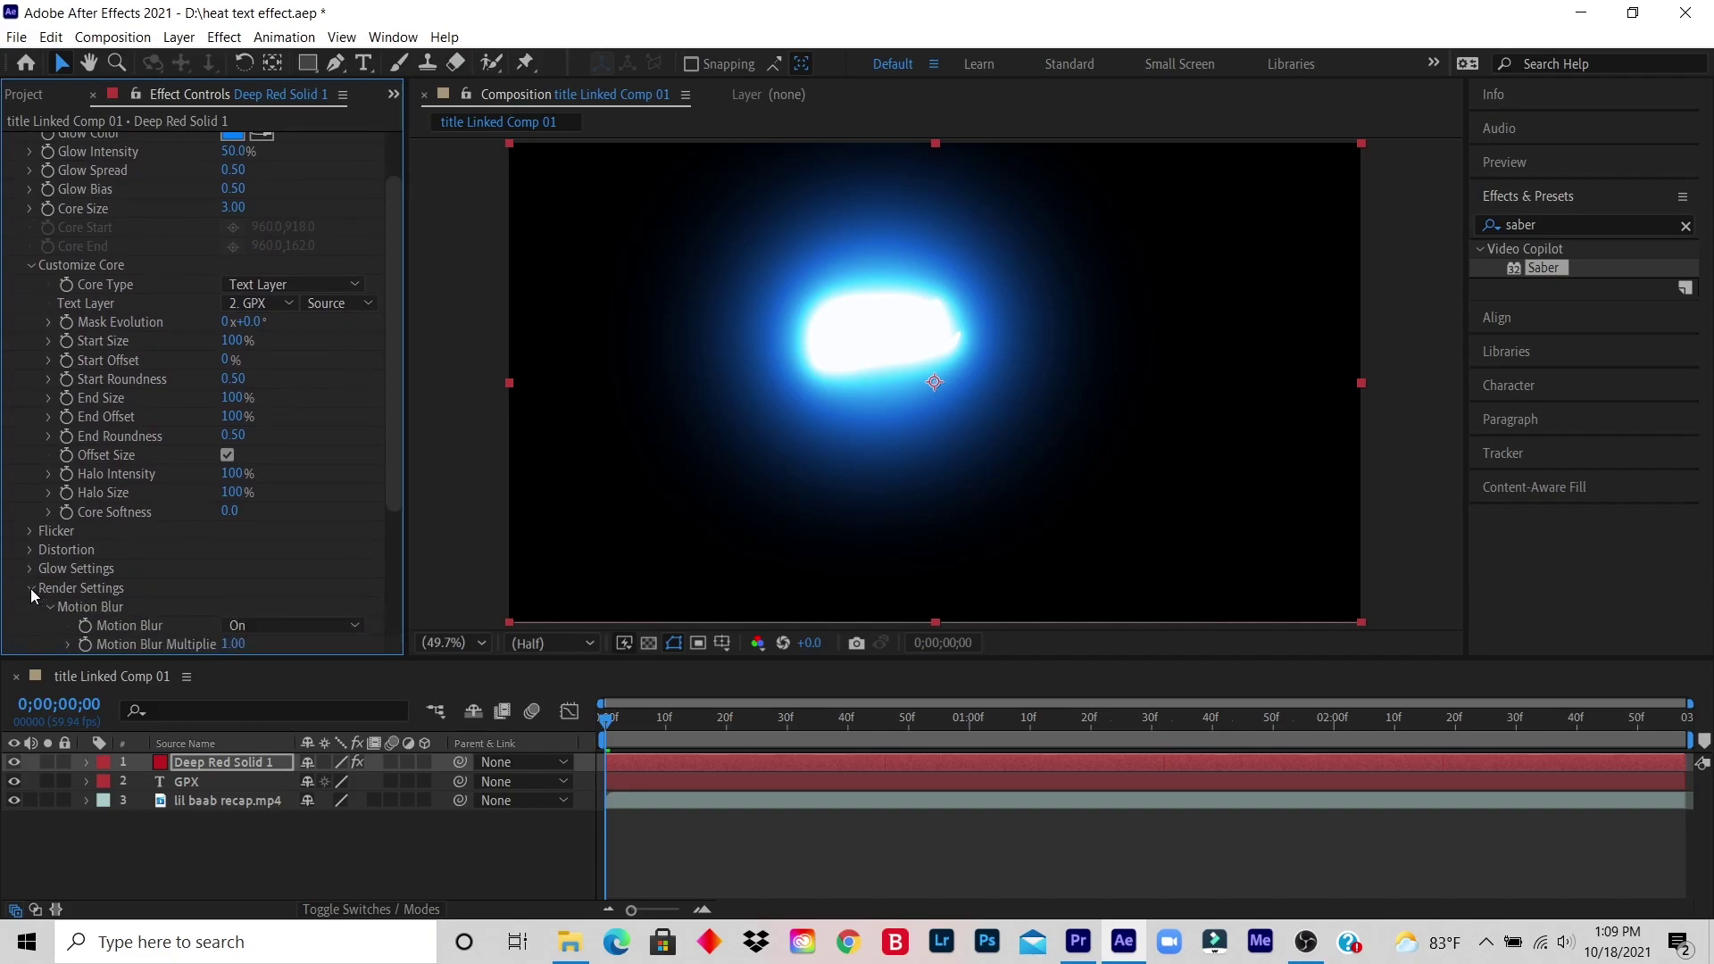
pyautogui.scroll(-3, 389, 448)
pyautogui.moveTo(400, 439); pyautogui.dragTo(397, 505)
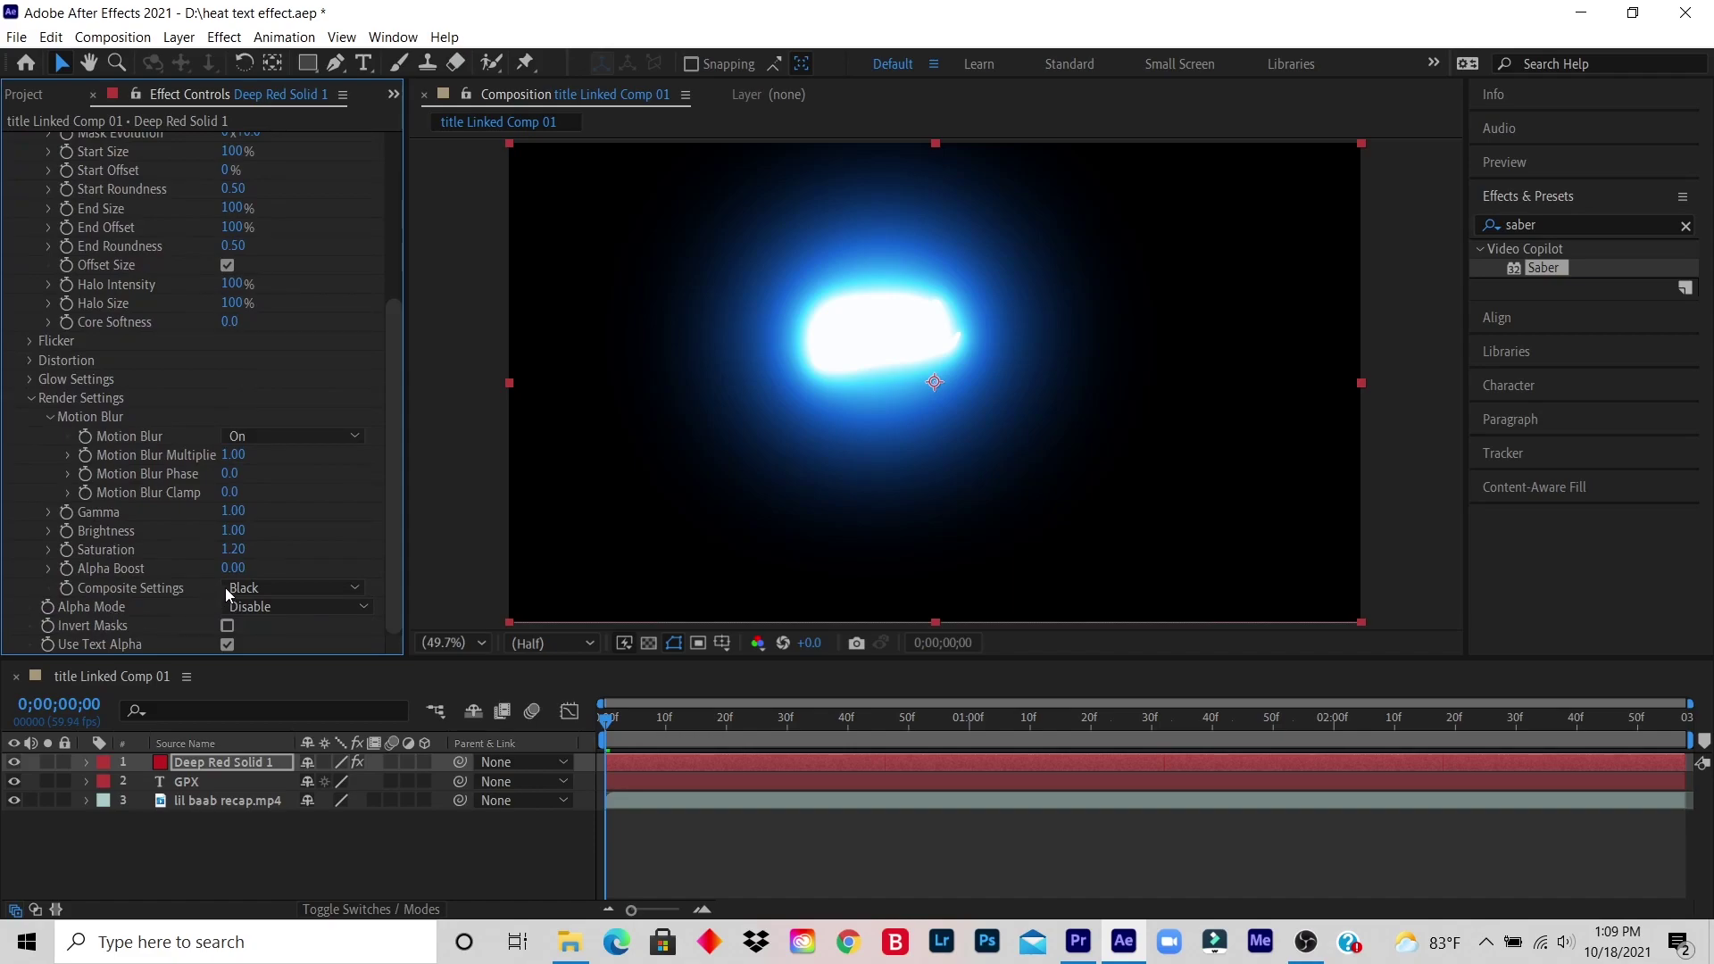
pyautogui.click(250, 587)
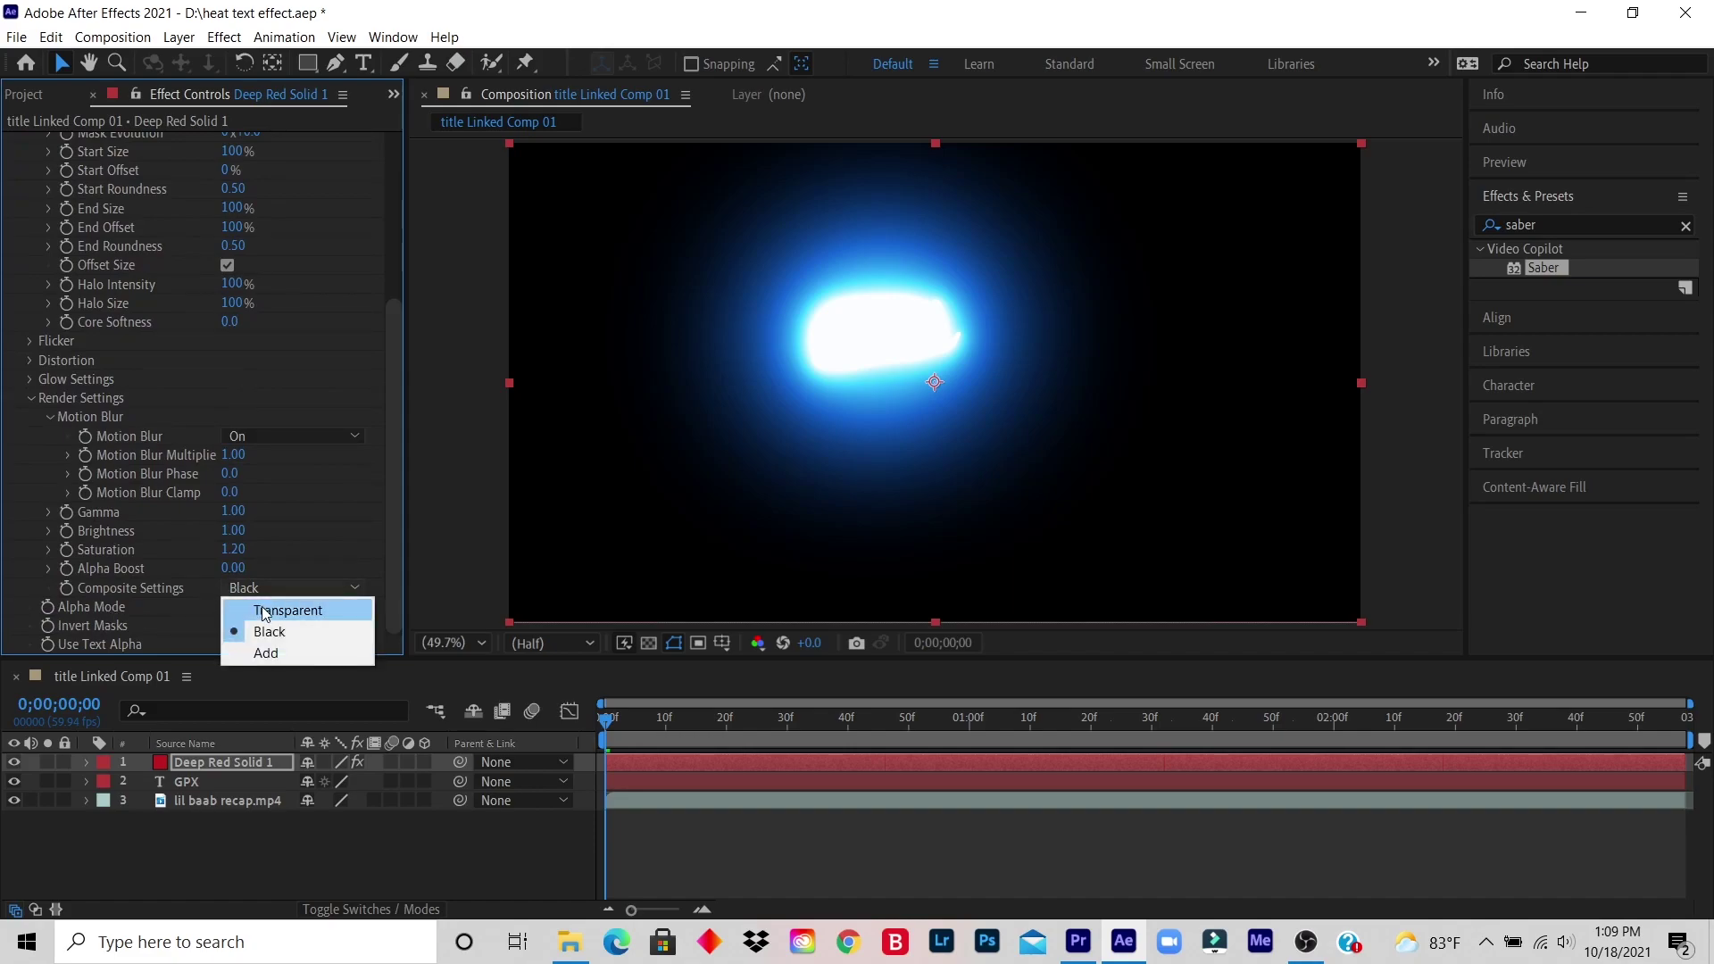
pyautogui.click(274, 612)
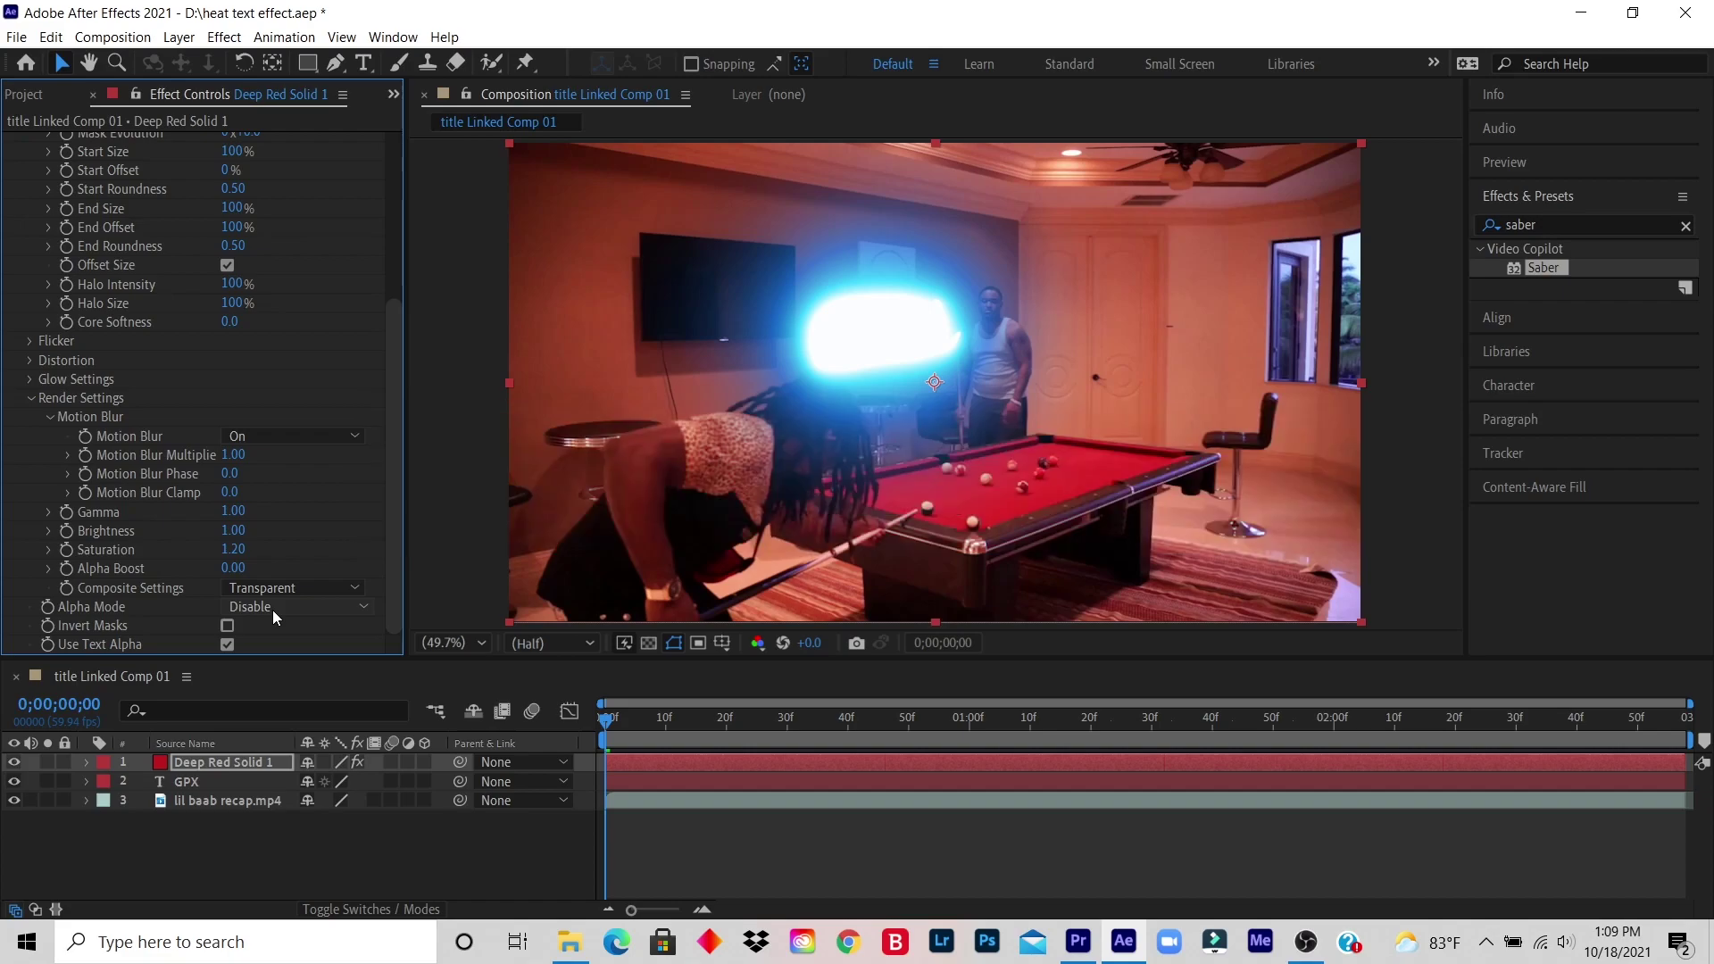
pyautogui.moveTo(398, 387); pyautogui.dragTo(418, 216)
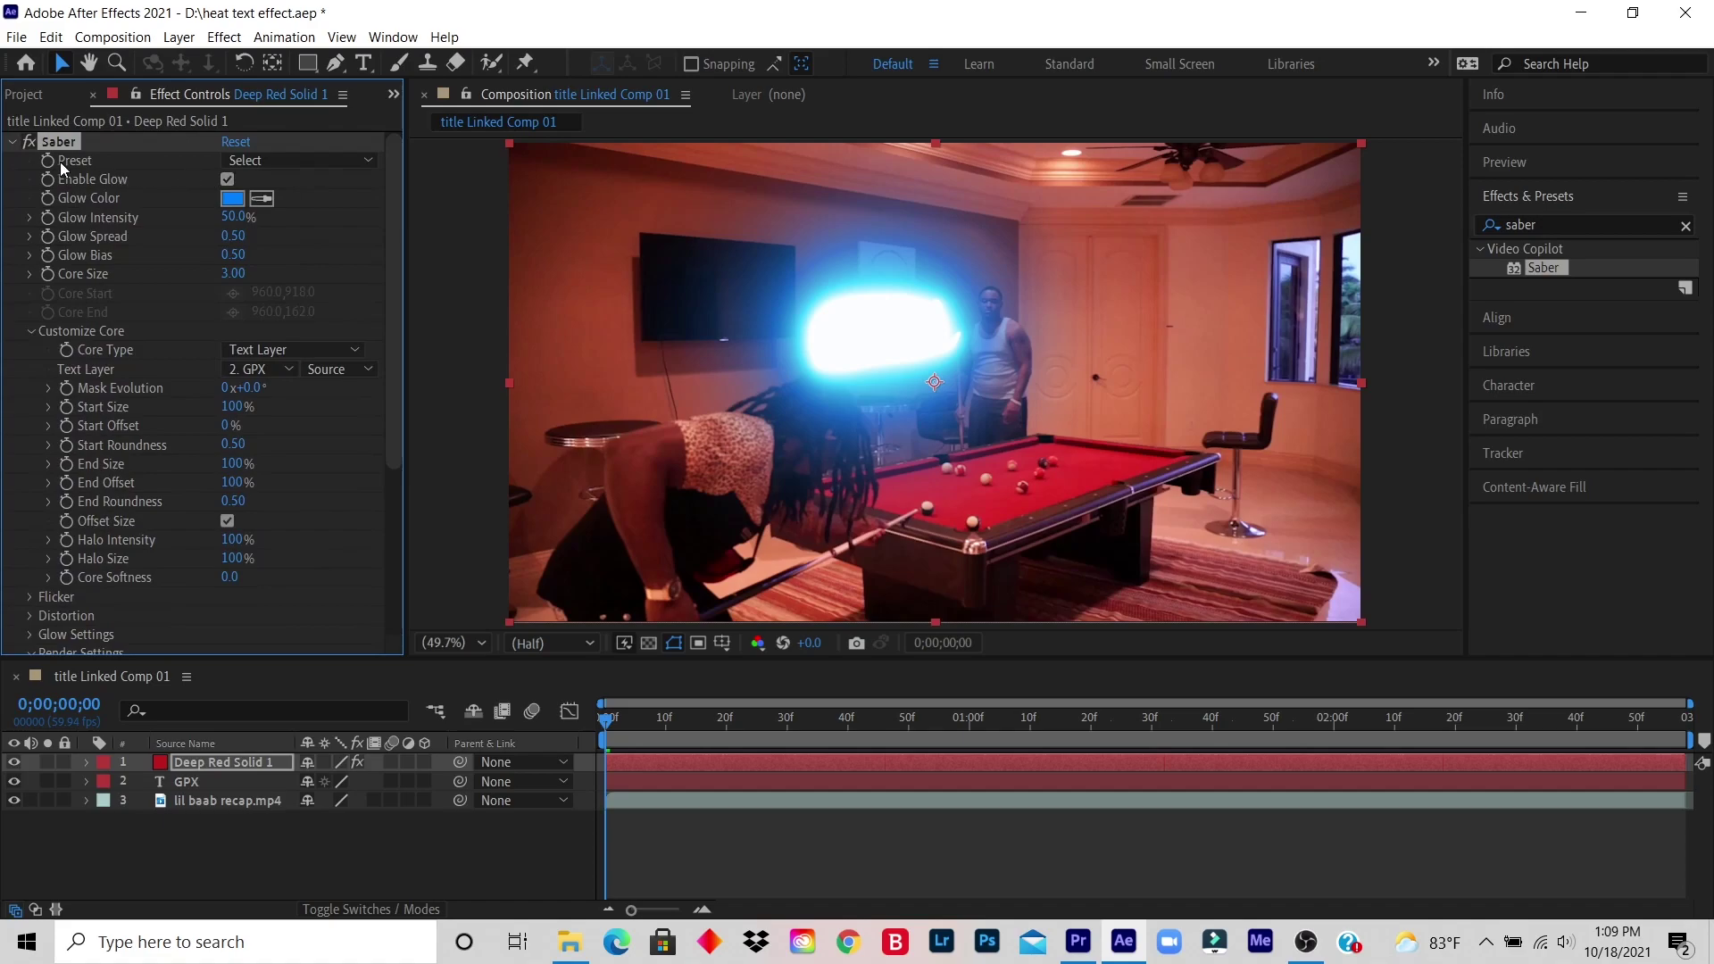
# Apply Saber's Heat preset, lower Glow Intensity to 68%, and set Core Size to 0.70
pyautogui.click(301, 163)
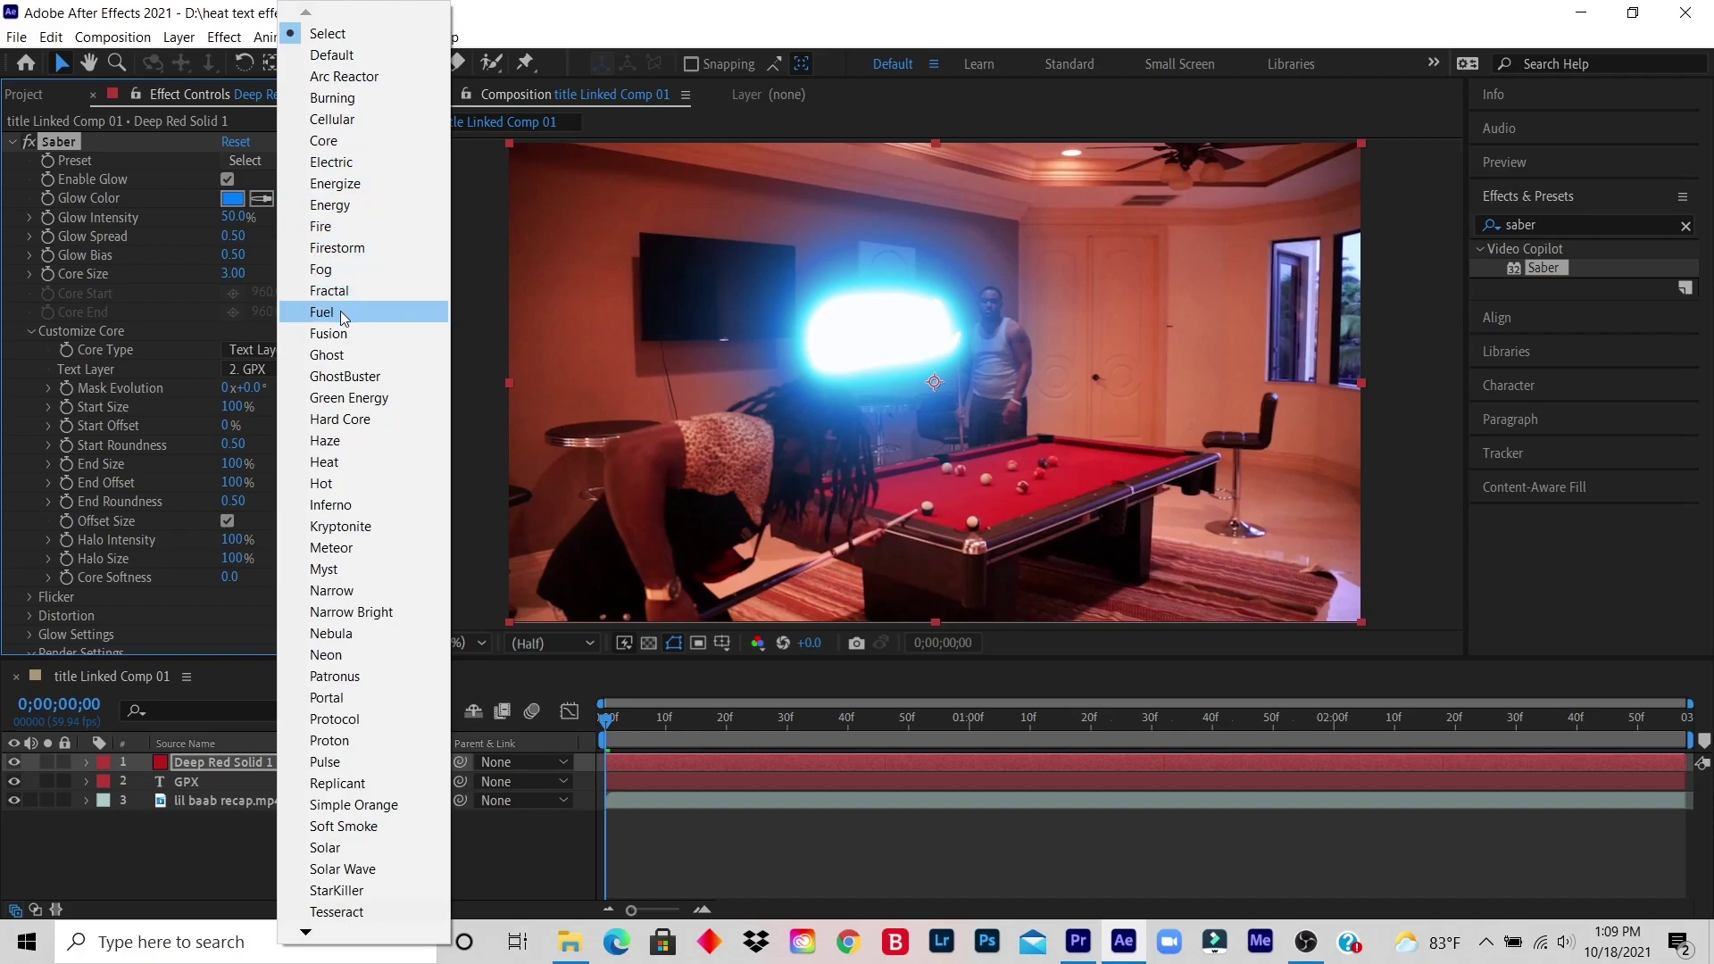
pyautogui.click(338, 463)
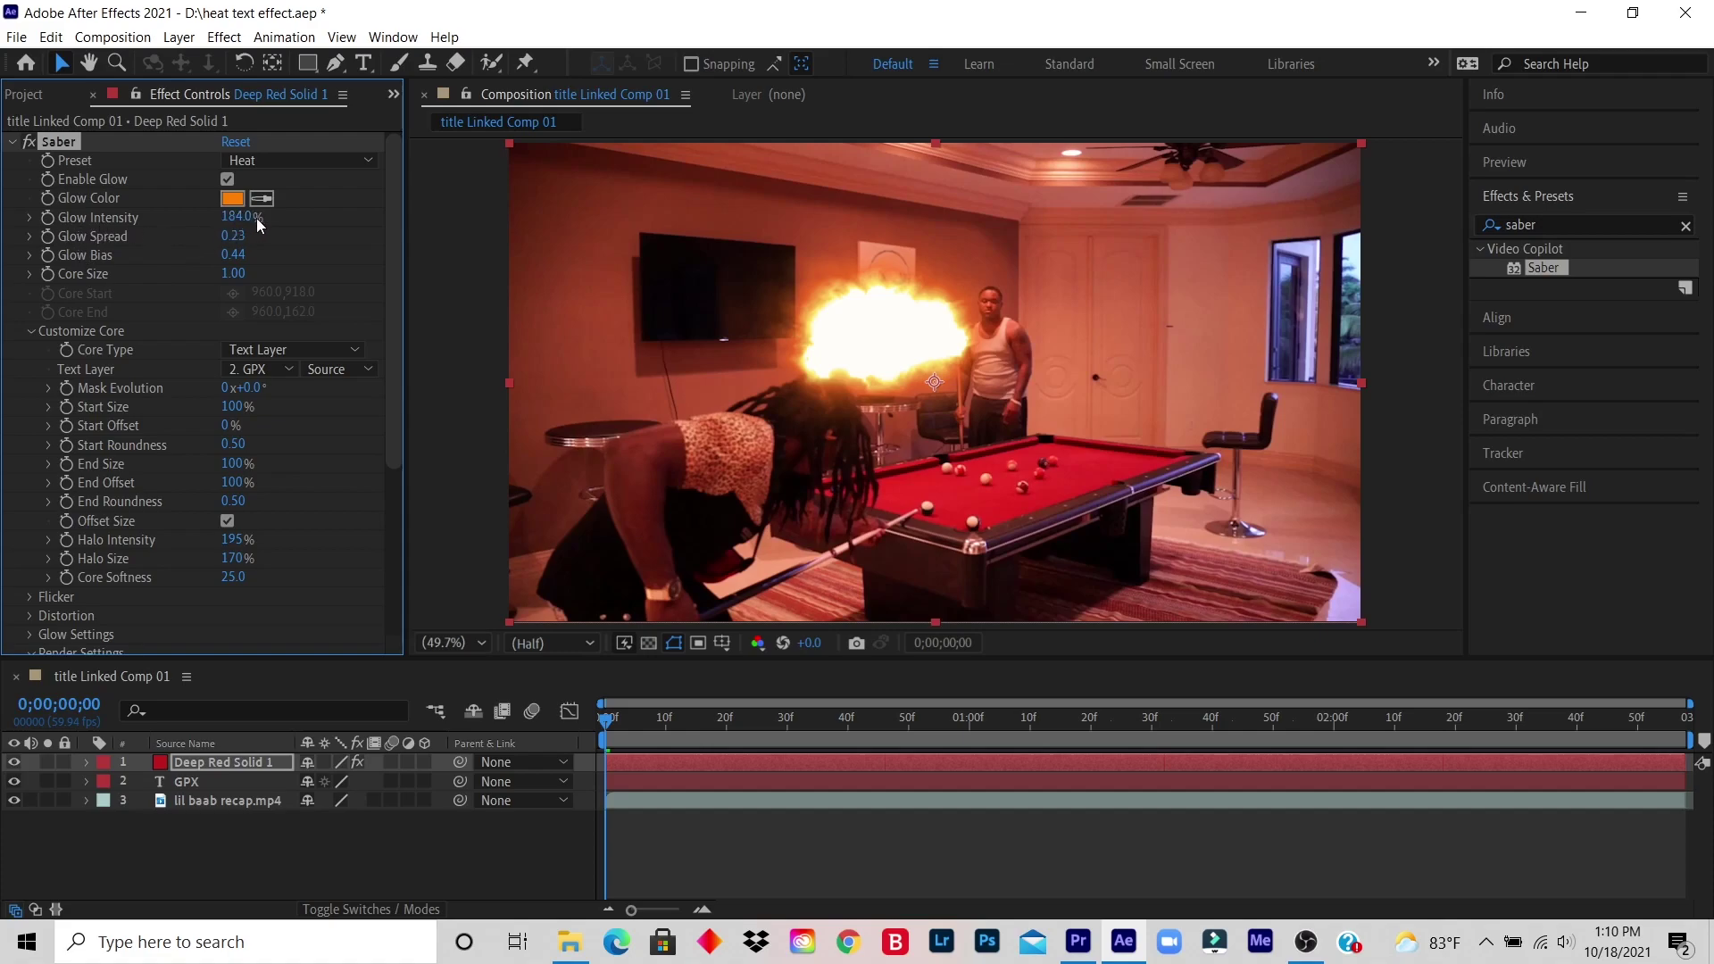
pyautogui.moveTo(254, 216); pyautogui.dragTo(141, 237)
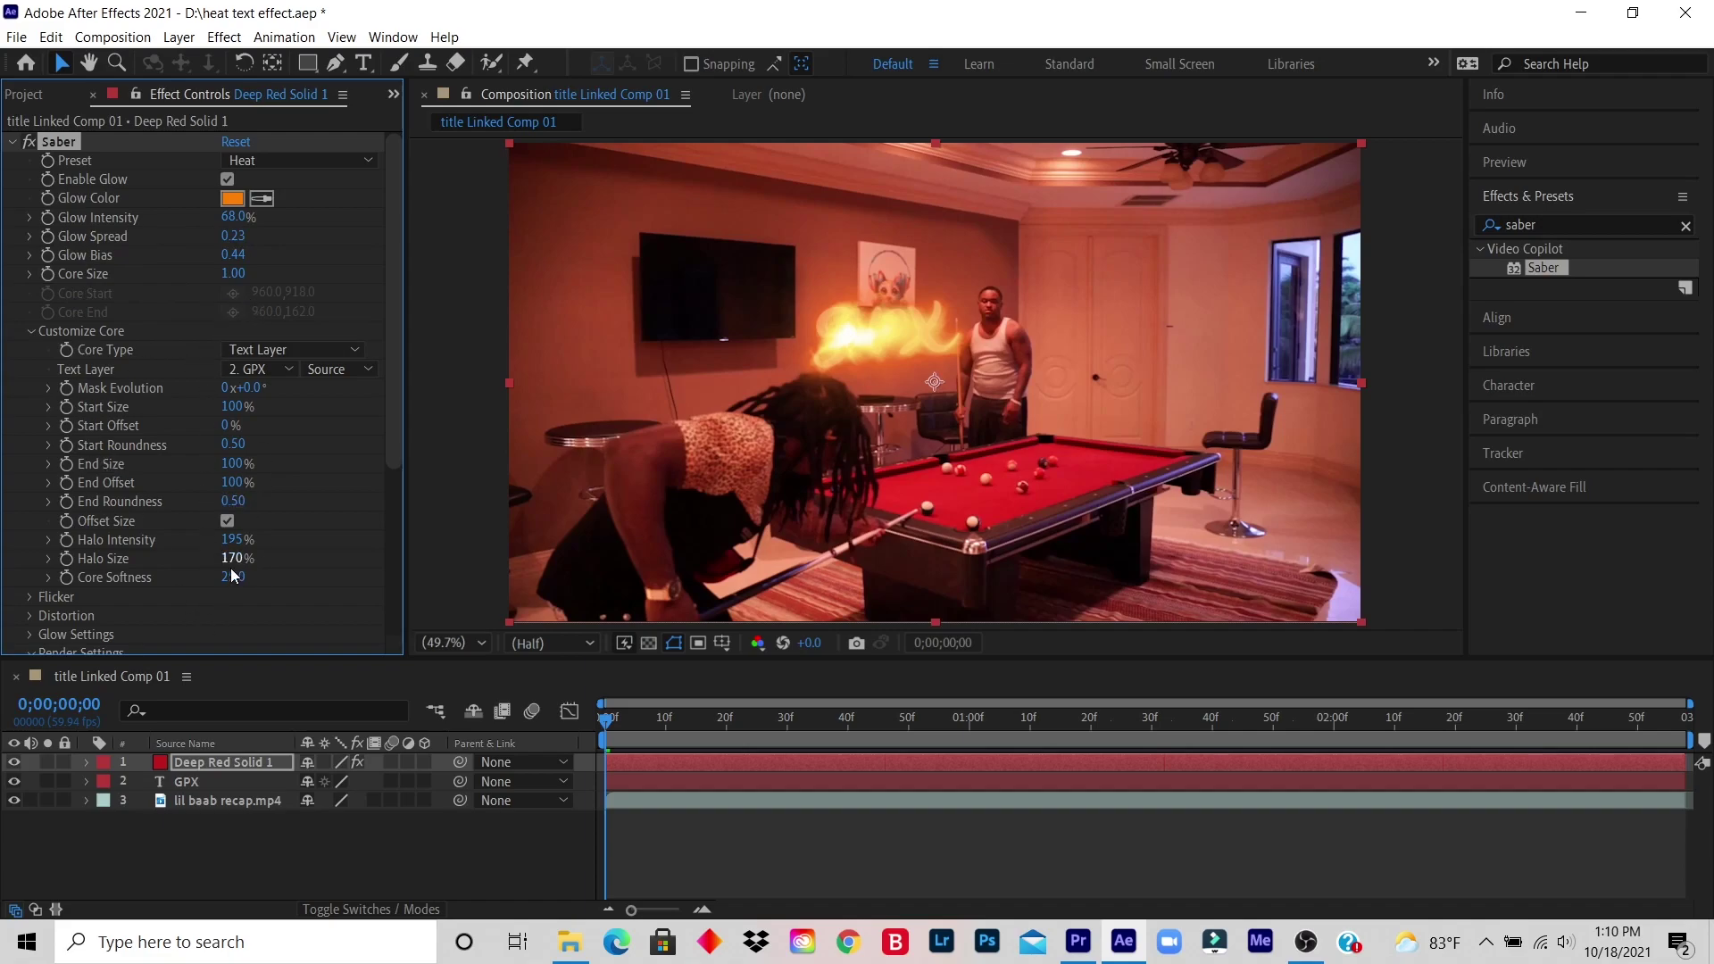
pyautogui.click(233, 274)
pyautogui.write('4')
pyautogui.press('Return')
pyautogui.moveTo(218, 274); pyautogui.dragTo(202, 279)
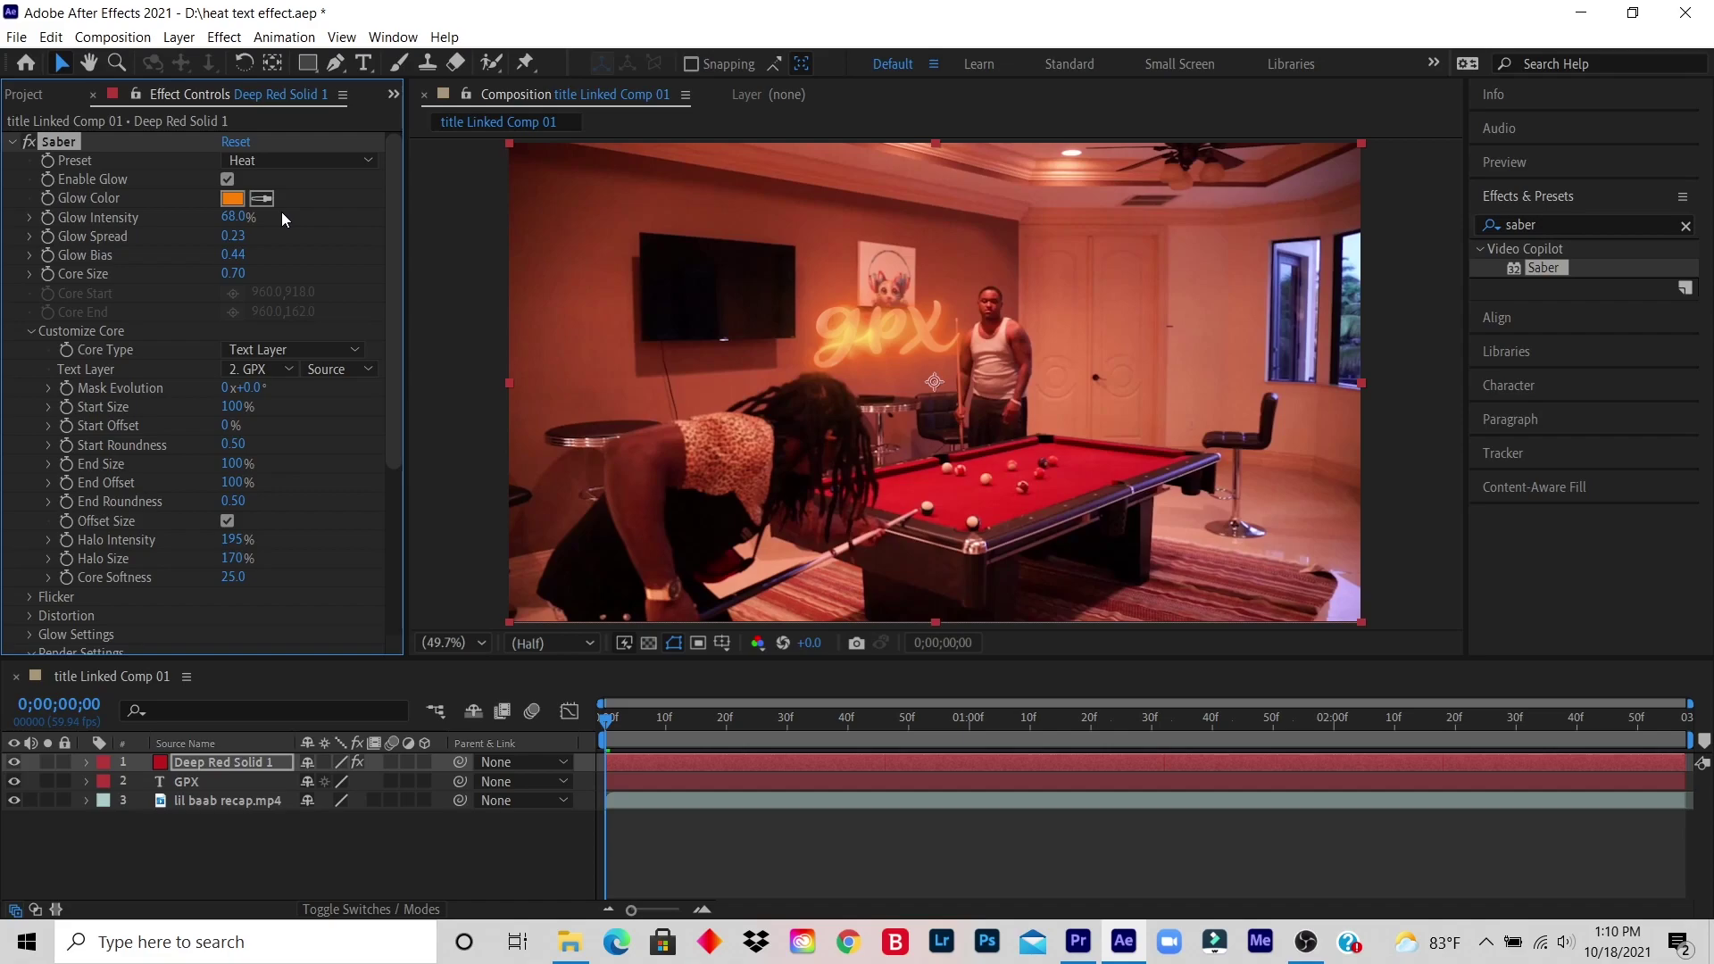
# Save the heat text effect project and quit After Effects, returning to Premiere Pro
pyautogui.click(16, 36)
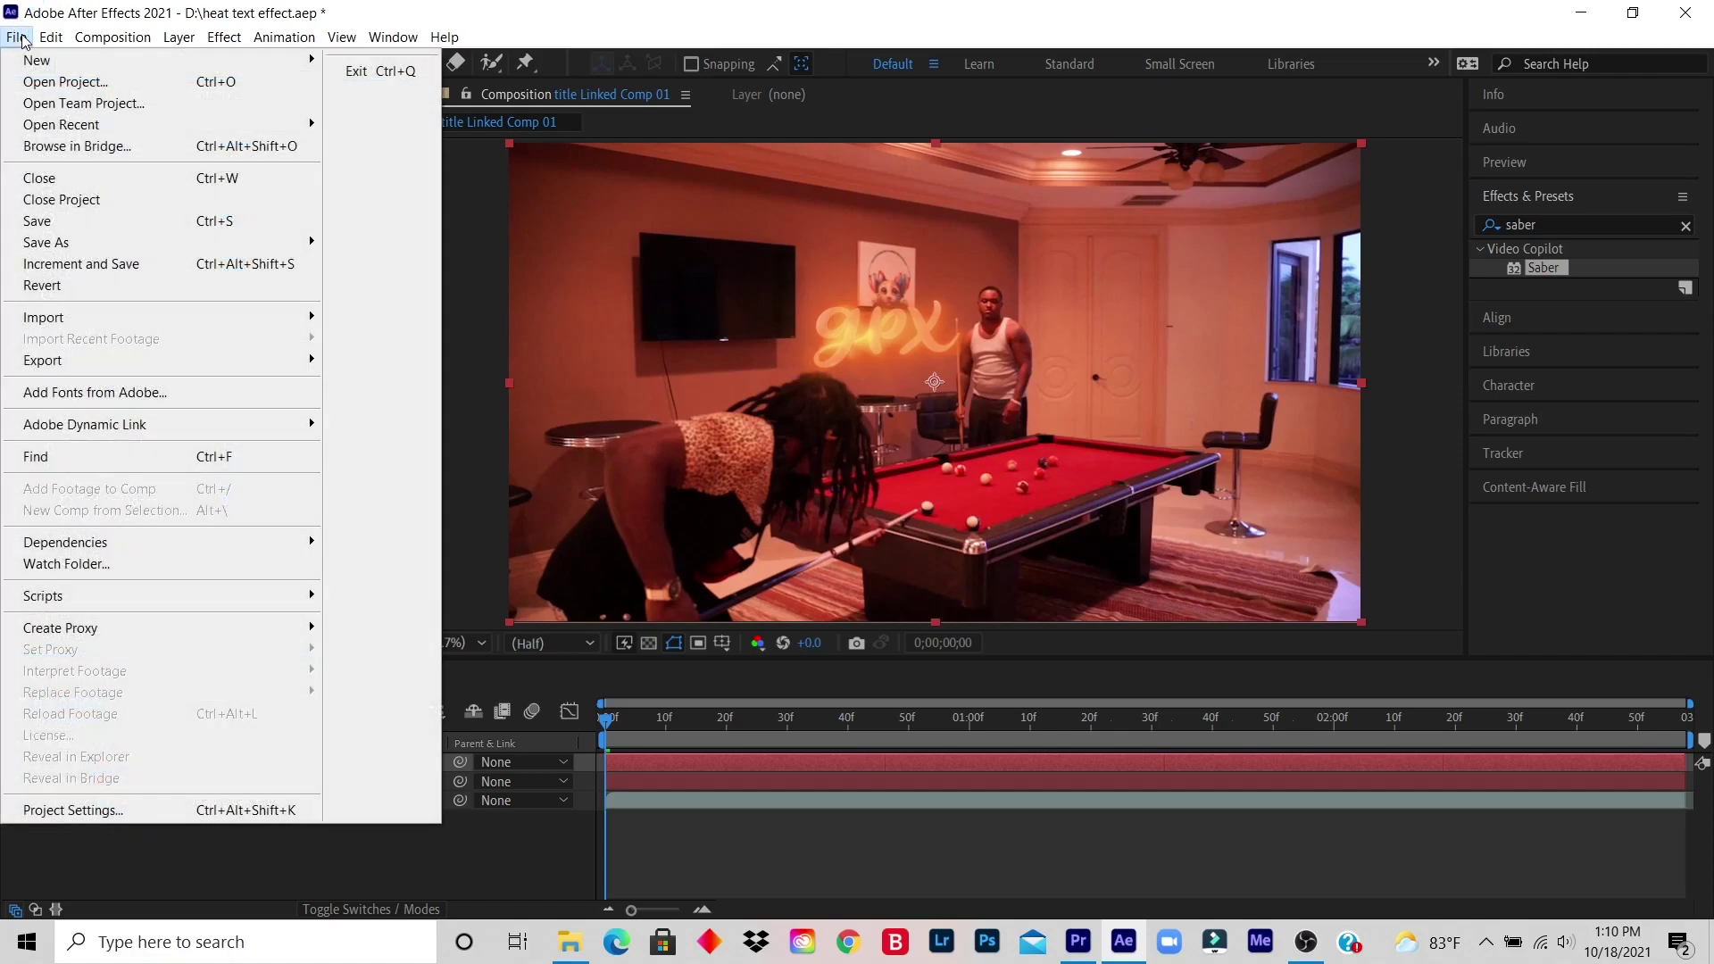
pyautogui.click(82, 221)
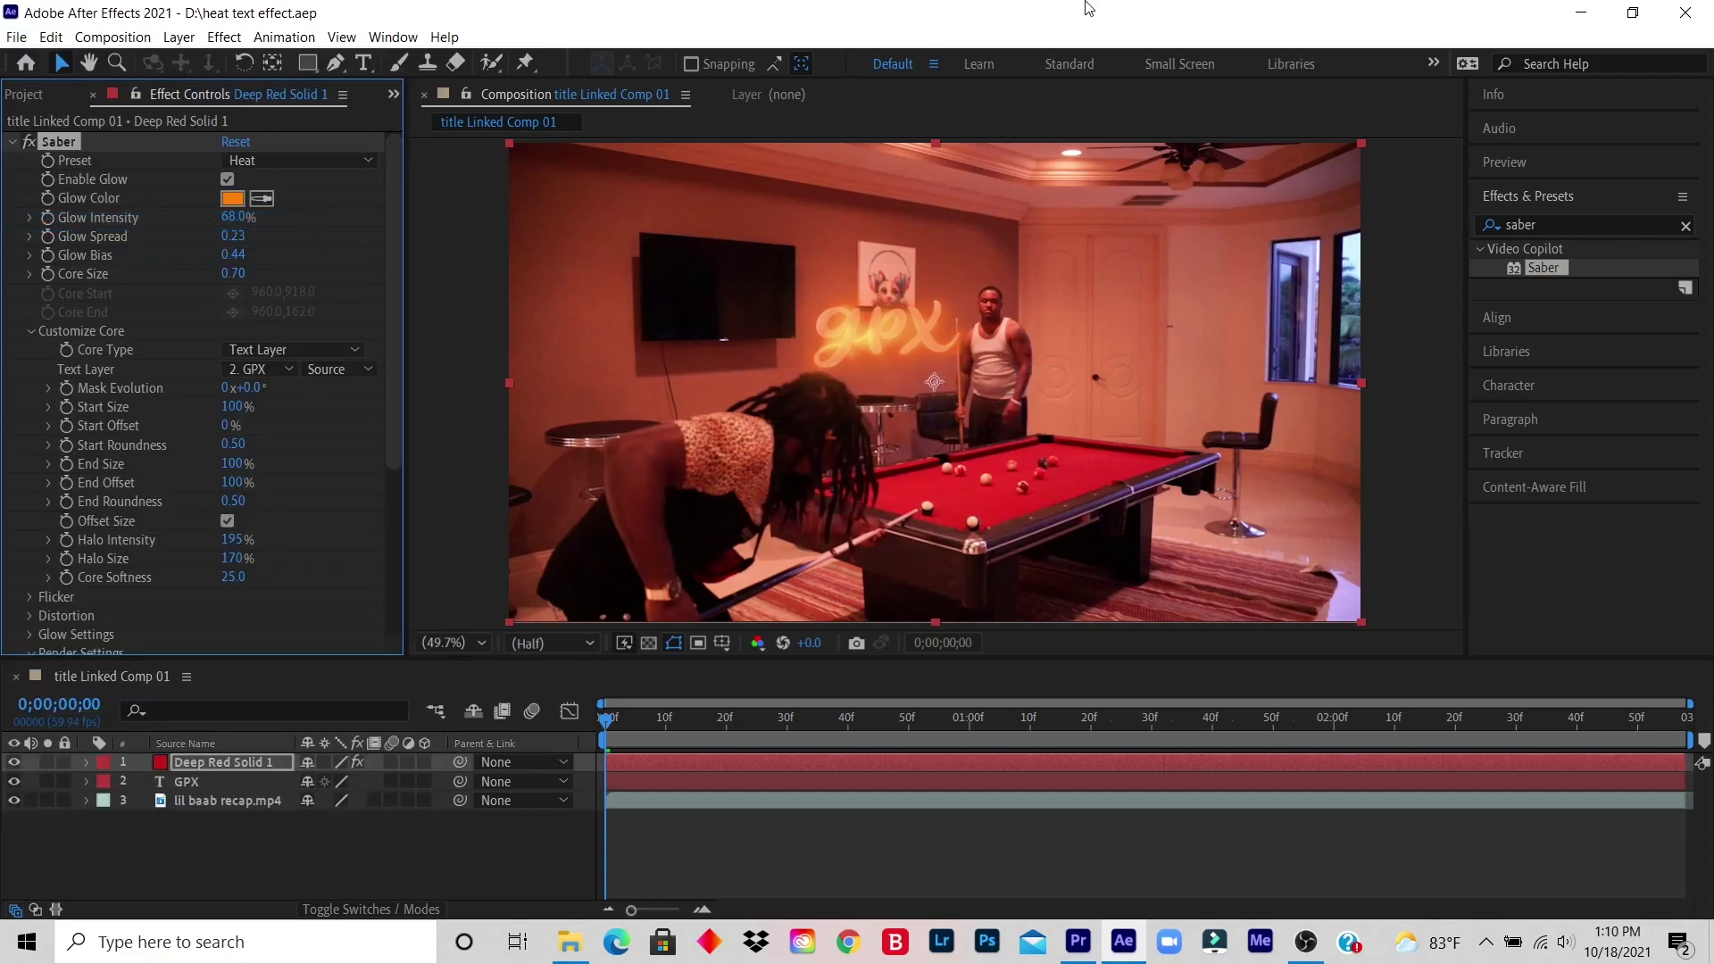
pyautogui.click(1690, 16)
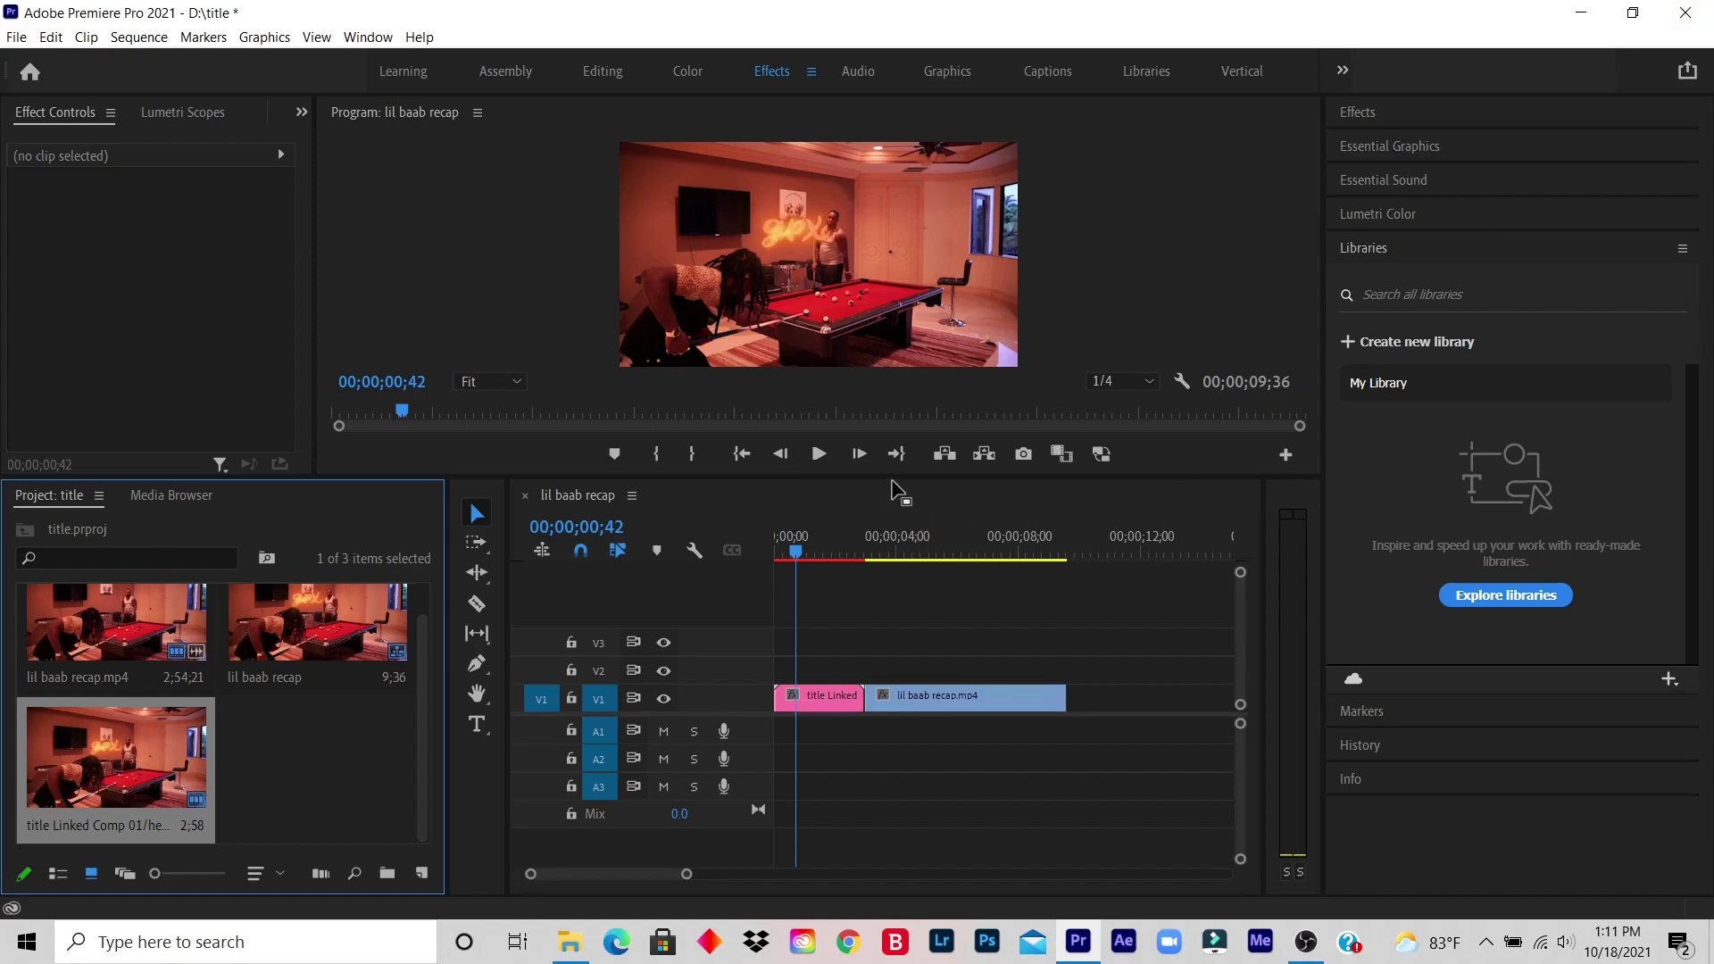
# Enlarge the Program monitor and play the lil baab recap sequence briefly from the start
pyautogui.moveTo(897, 491); pyautogui.dragTo(890, 697)
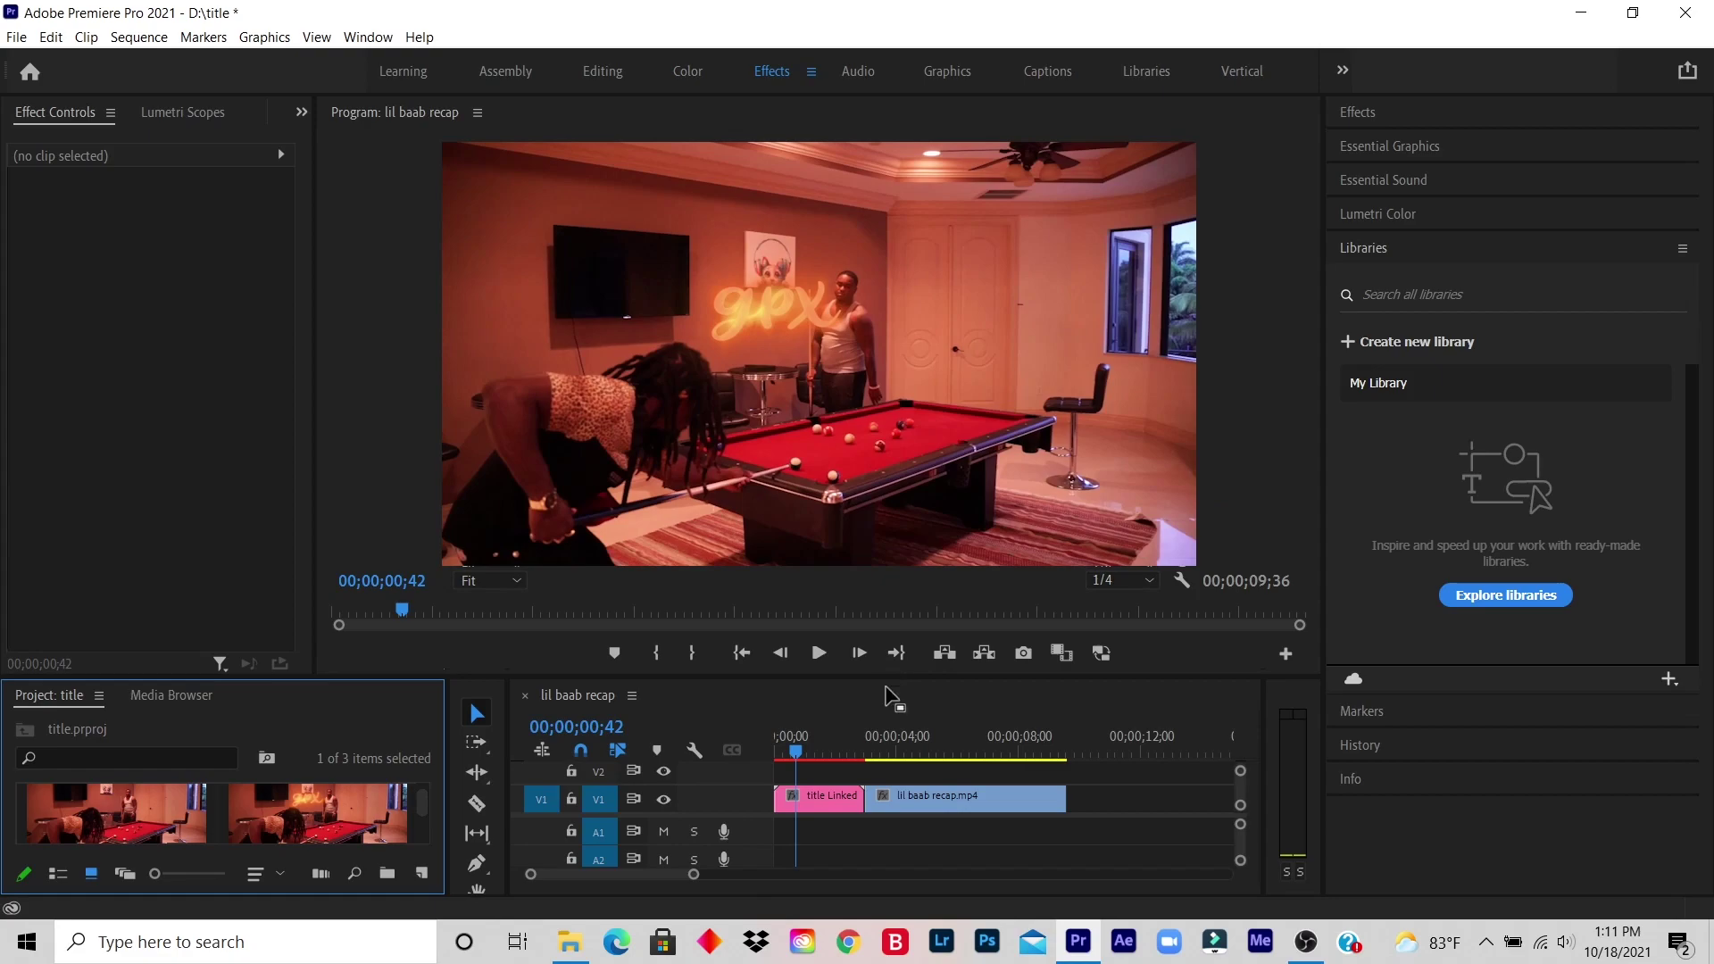
pyautogui.moveTo(797, 752); pyautogui.dragTo(775, 753)
pyautogui.click(819, 654)
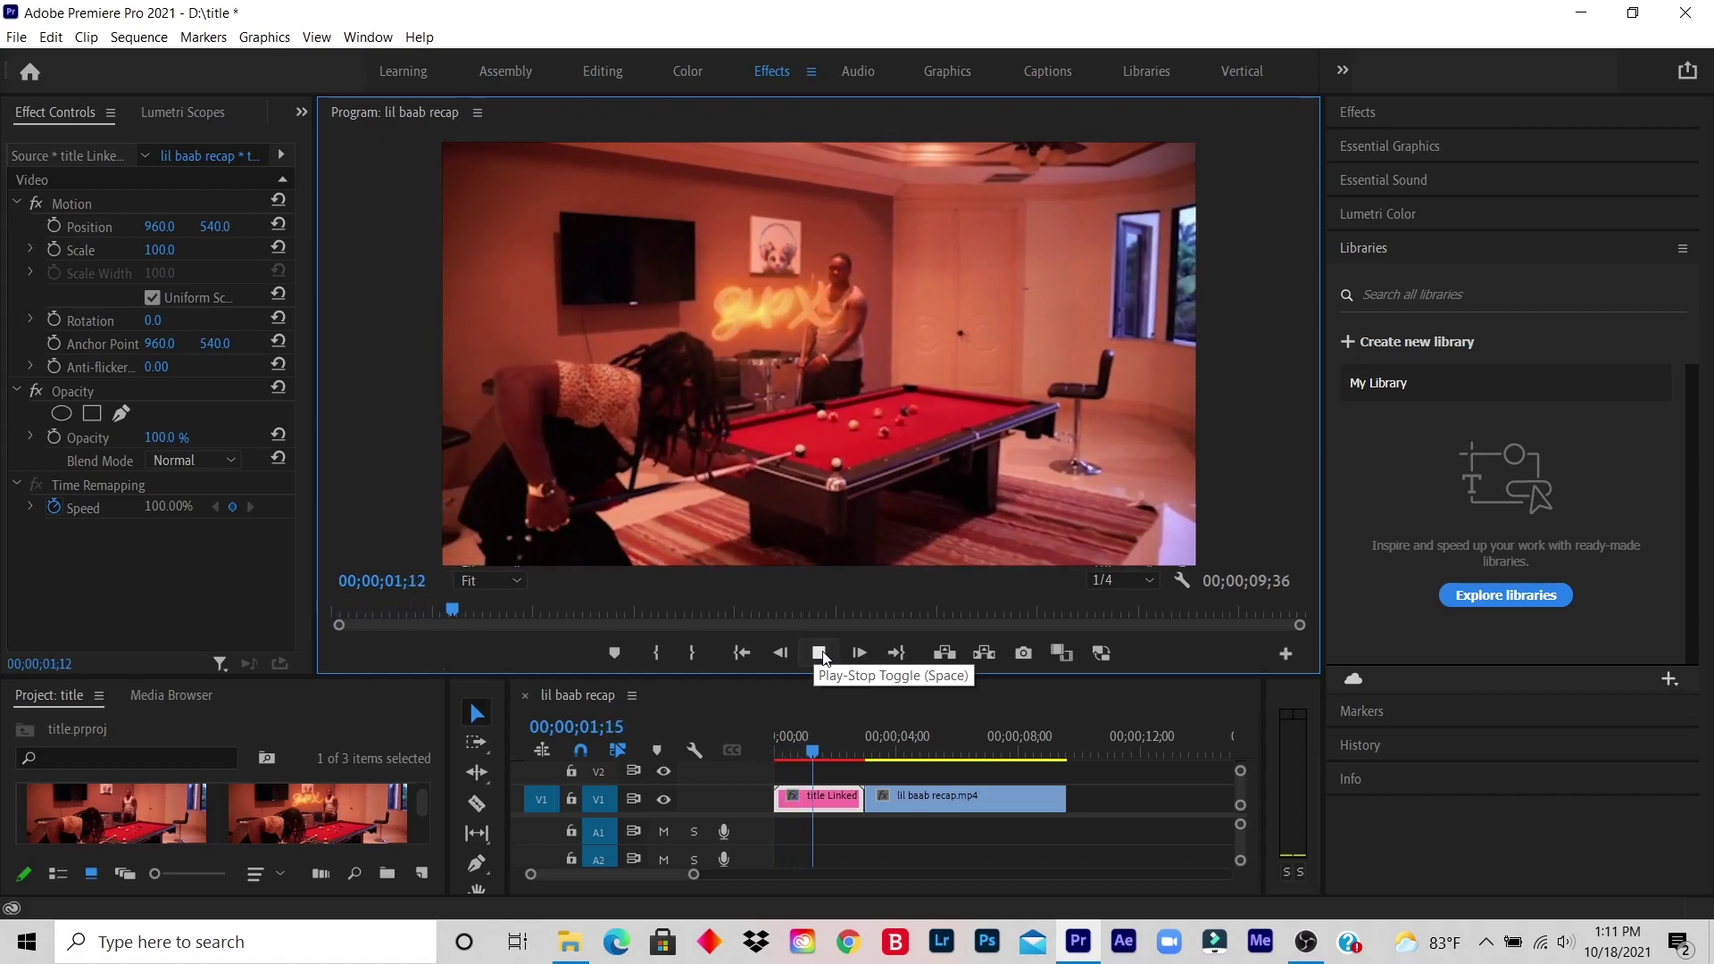
pyautogui.click(820, 654)
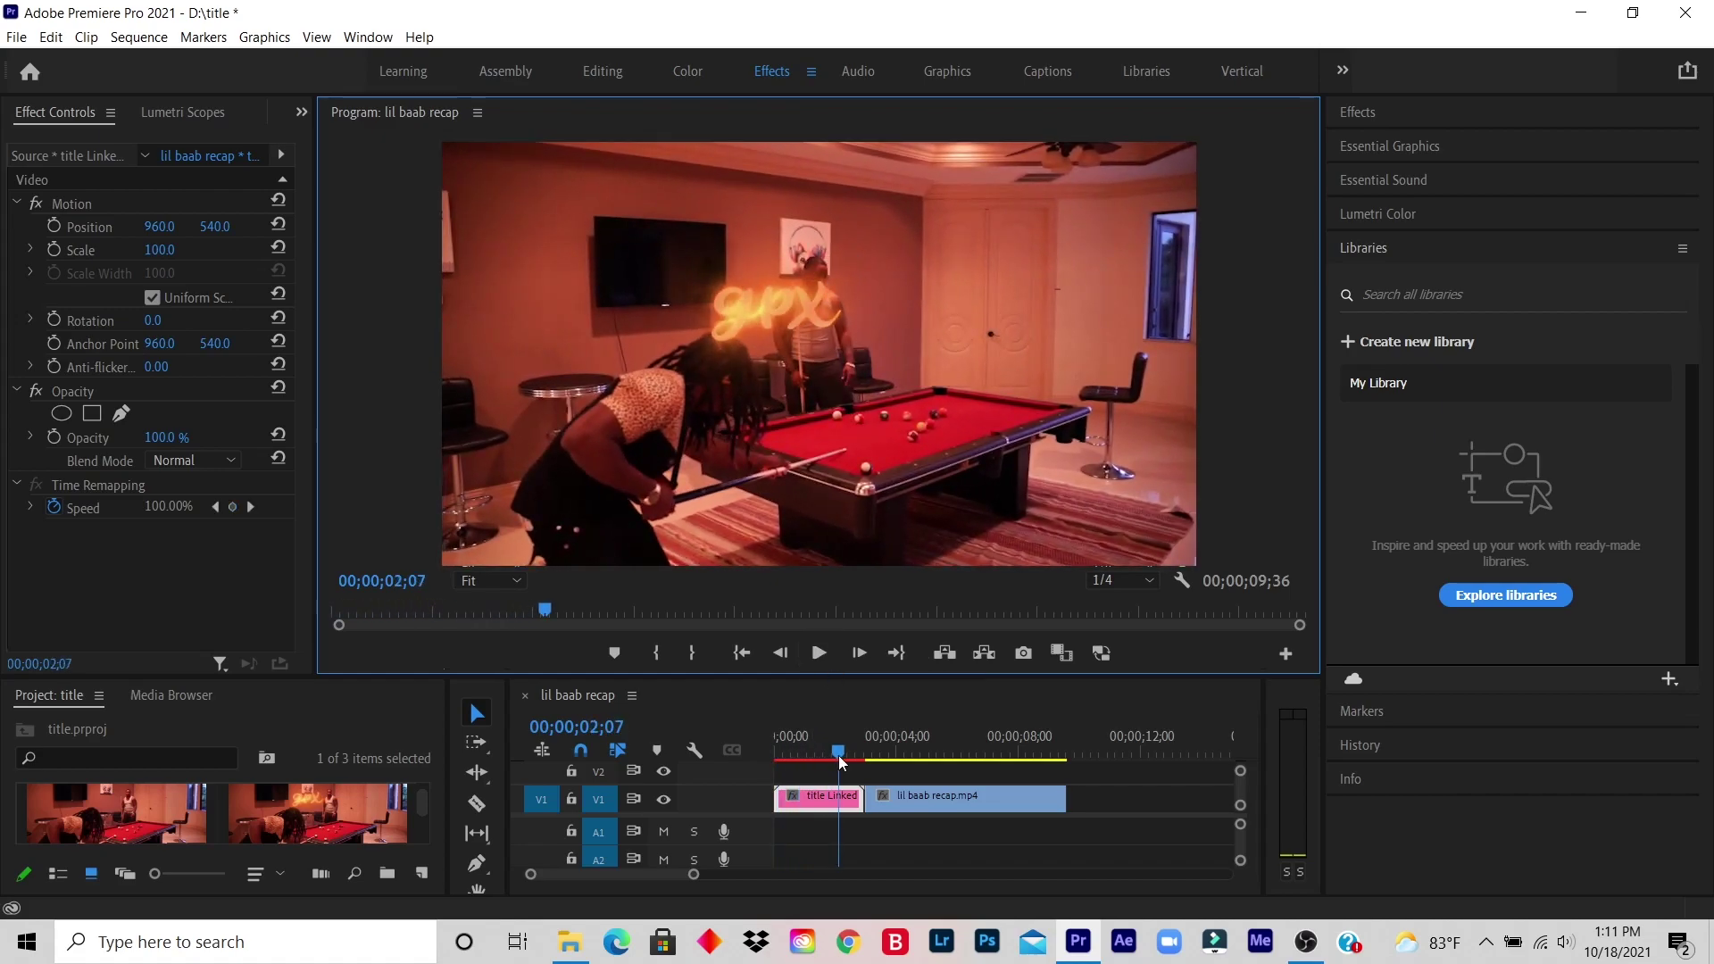
pyautogui.moveTo(838, 755); pyautogui.dragTo(775, 755)
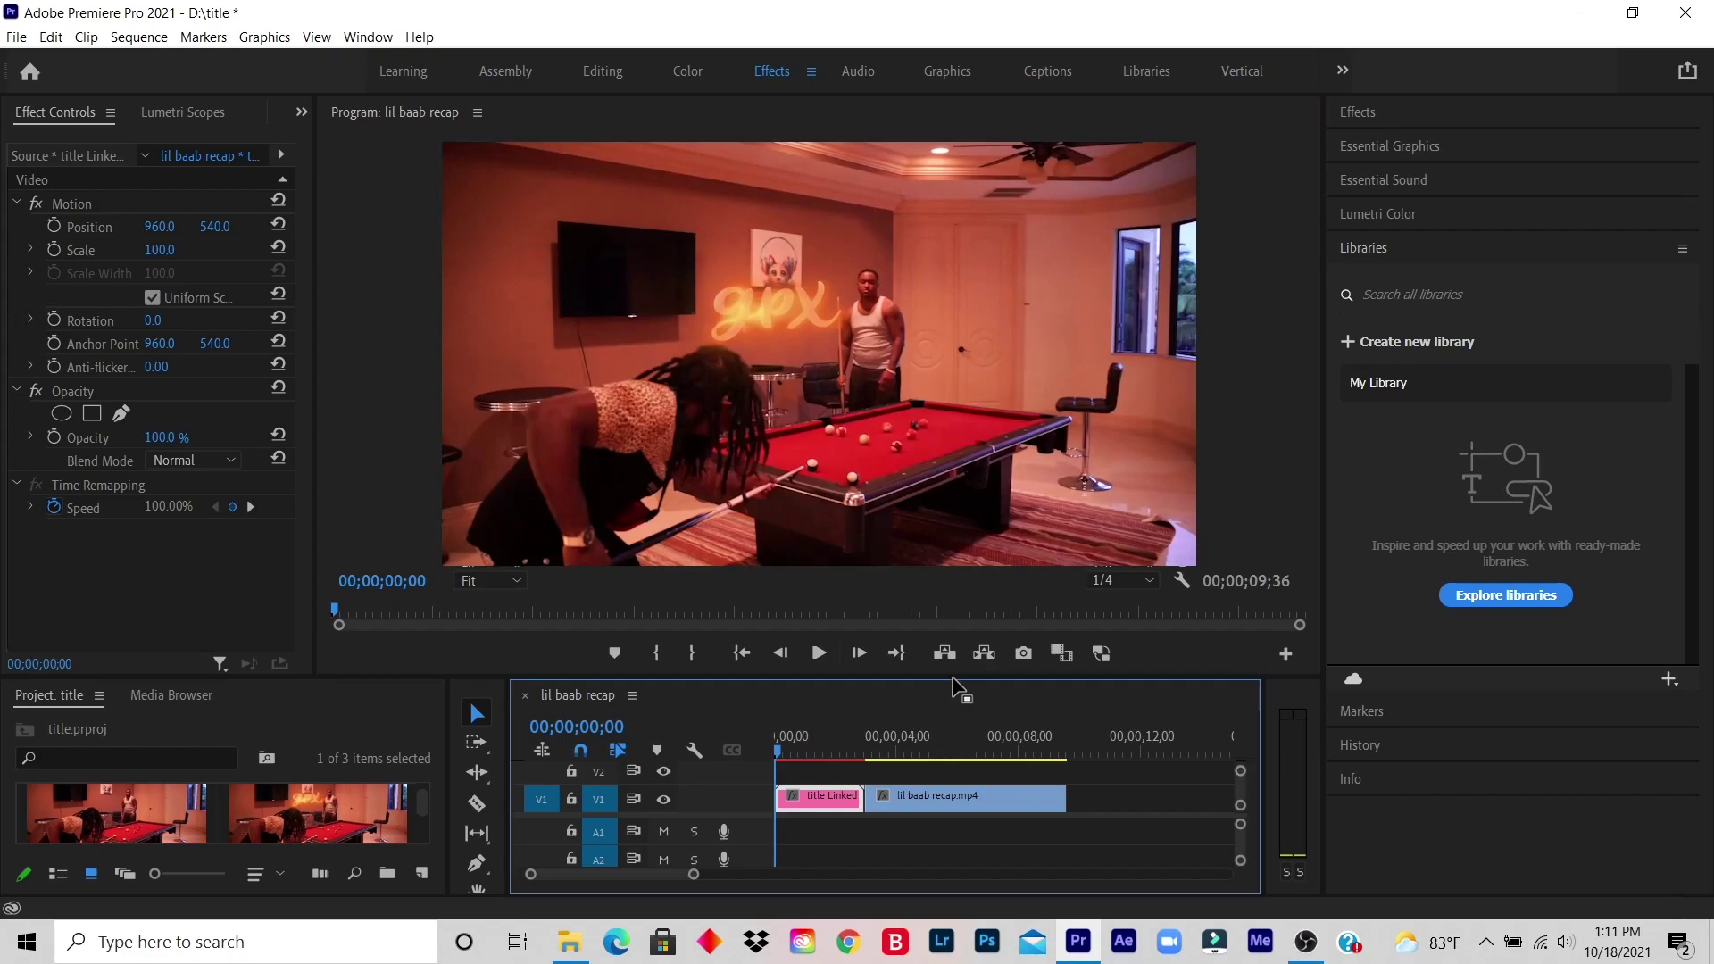
# Enlarge the preview further and set the Program monitor zoom to 75%
pyautogui.moveTo(956, 680); pyautogui.dragTo(951, 708)
pyautogui.click(489, 609)
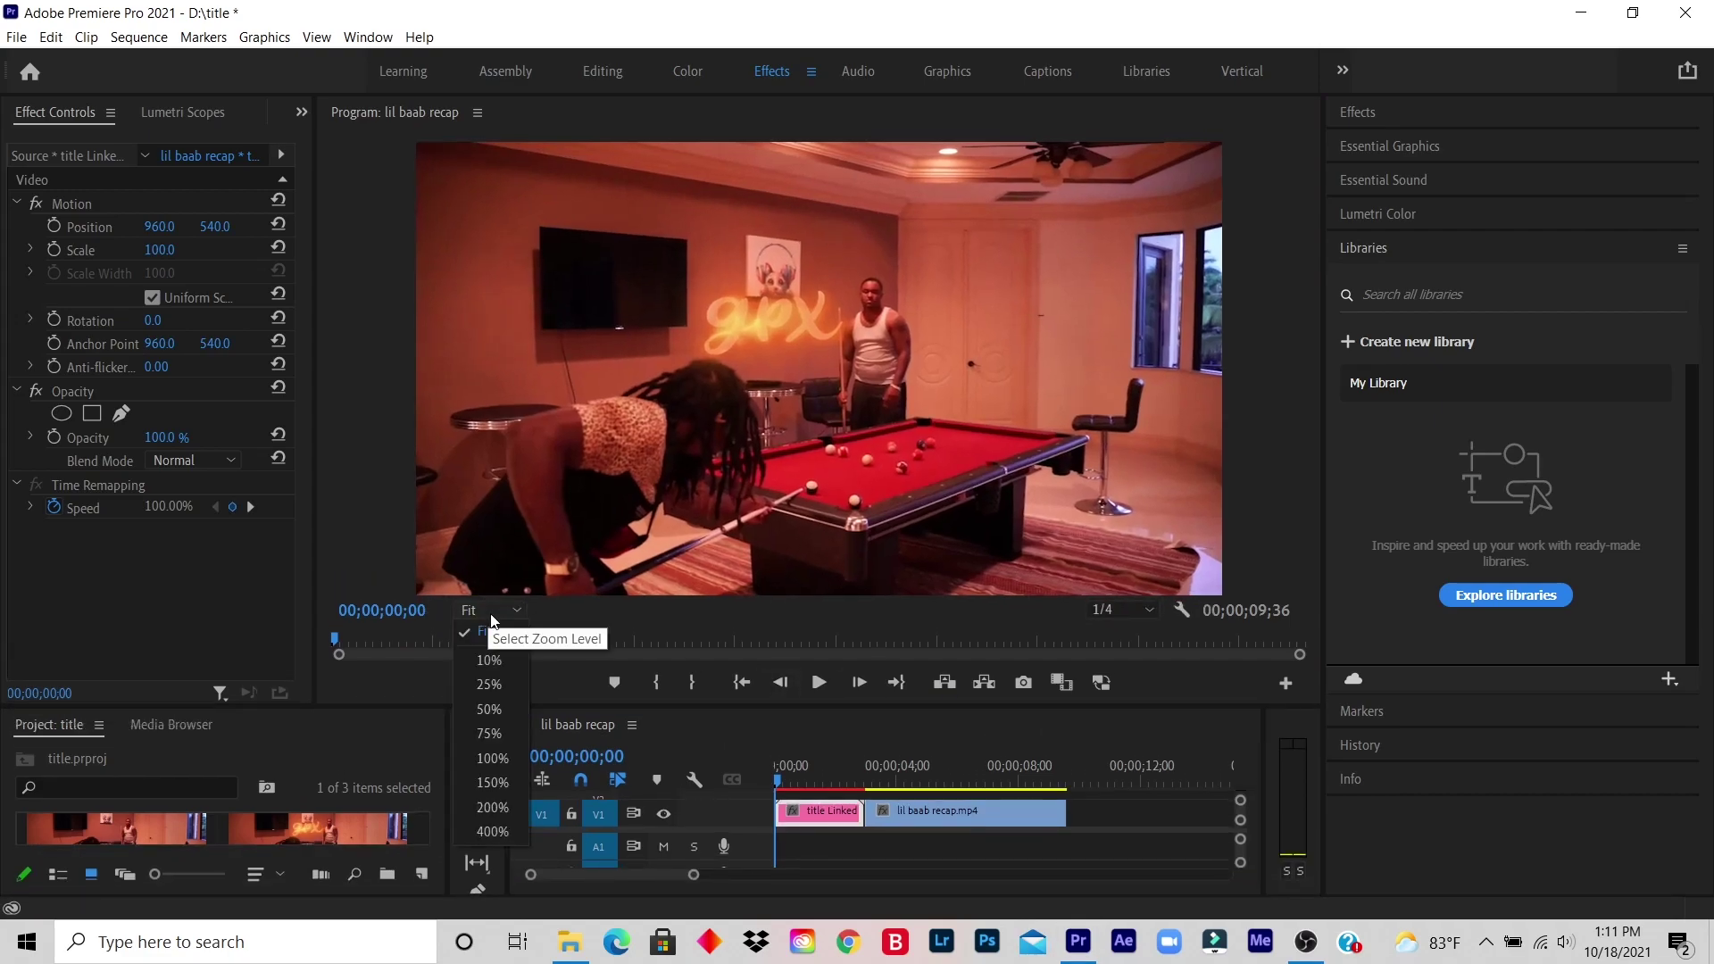
pyautogui.click(491, 710)
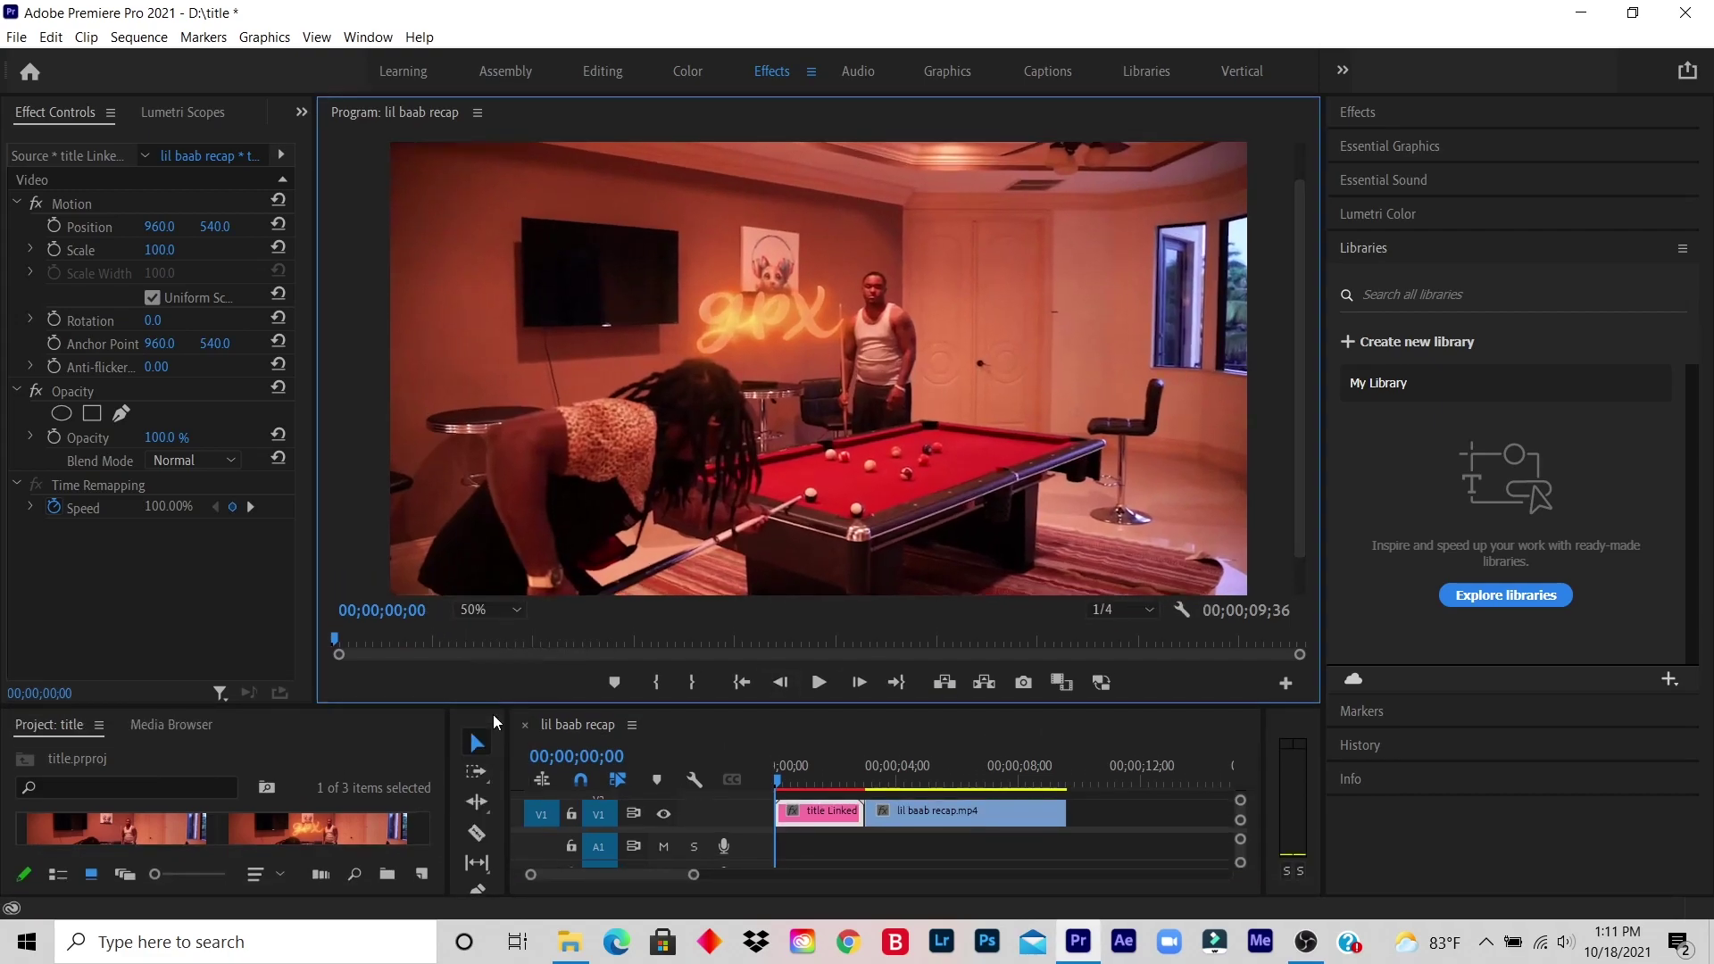
pyautogui.click(496, 609)
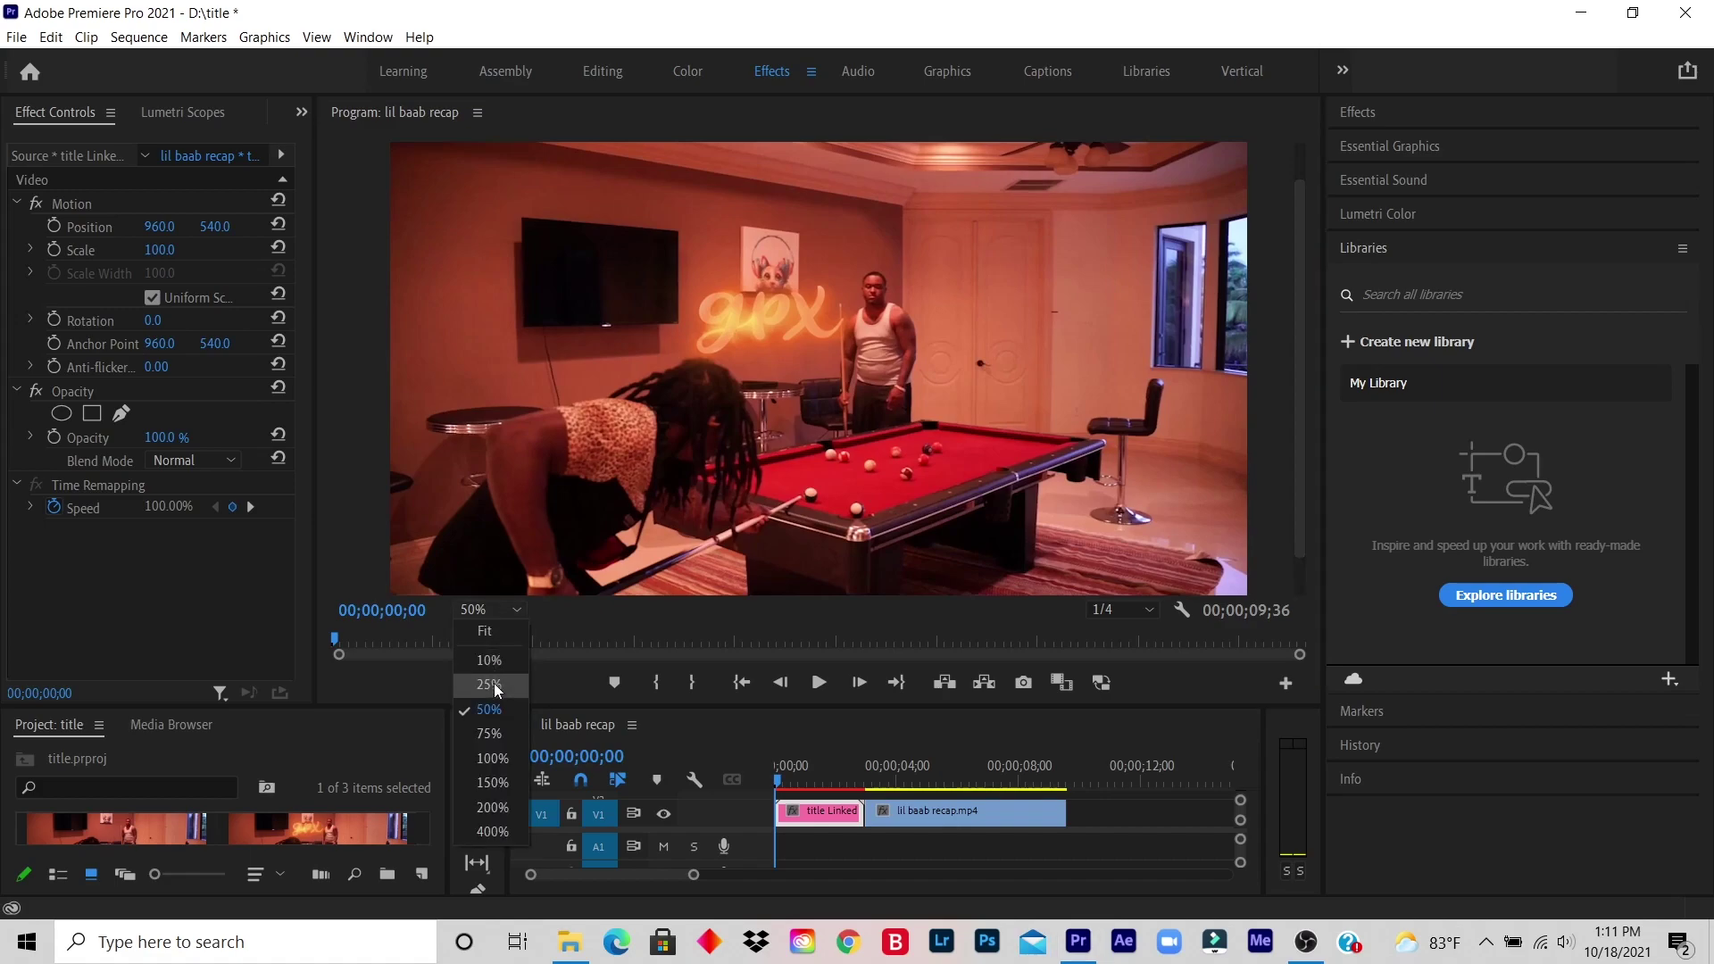
pyautogui.click(492, 735)
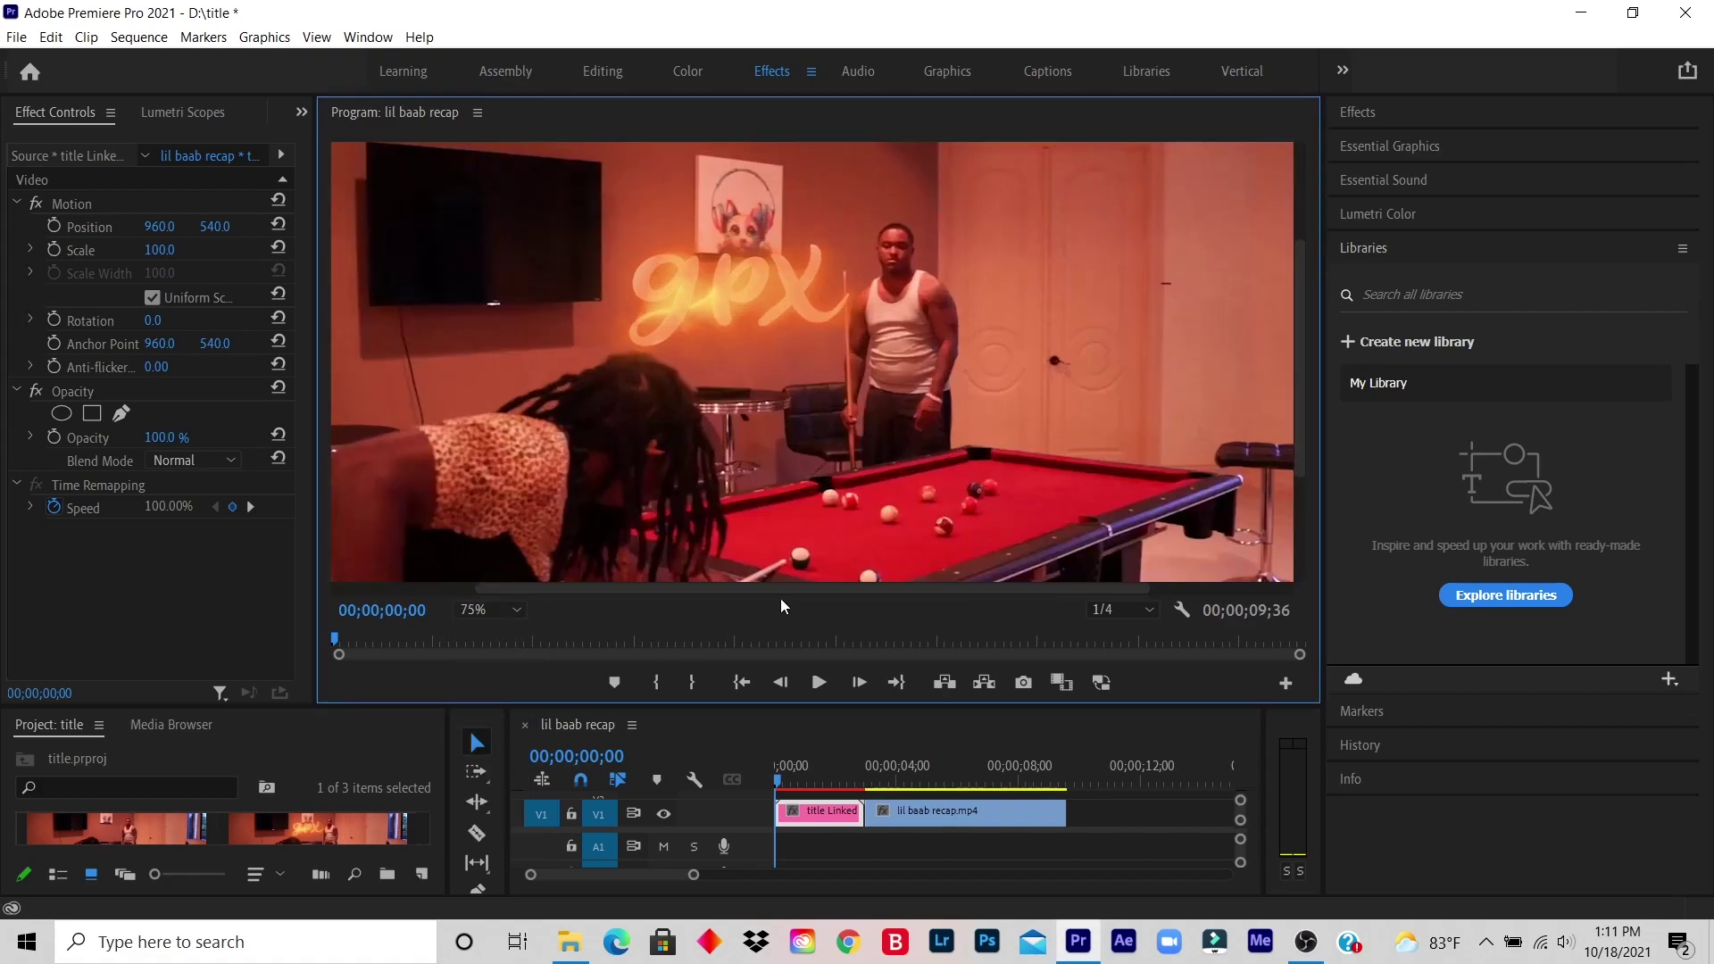
# Play the sequence from the start at 75% to review the glowing gpx title, then stop
pyautogui.moveTo(793, 587); pyautogui.dragTo(659, 589)
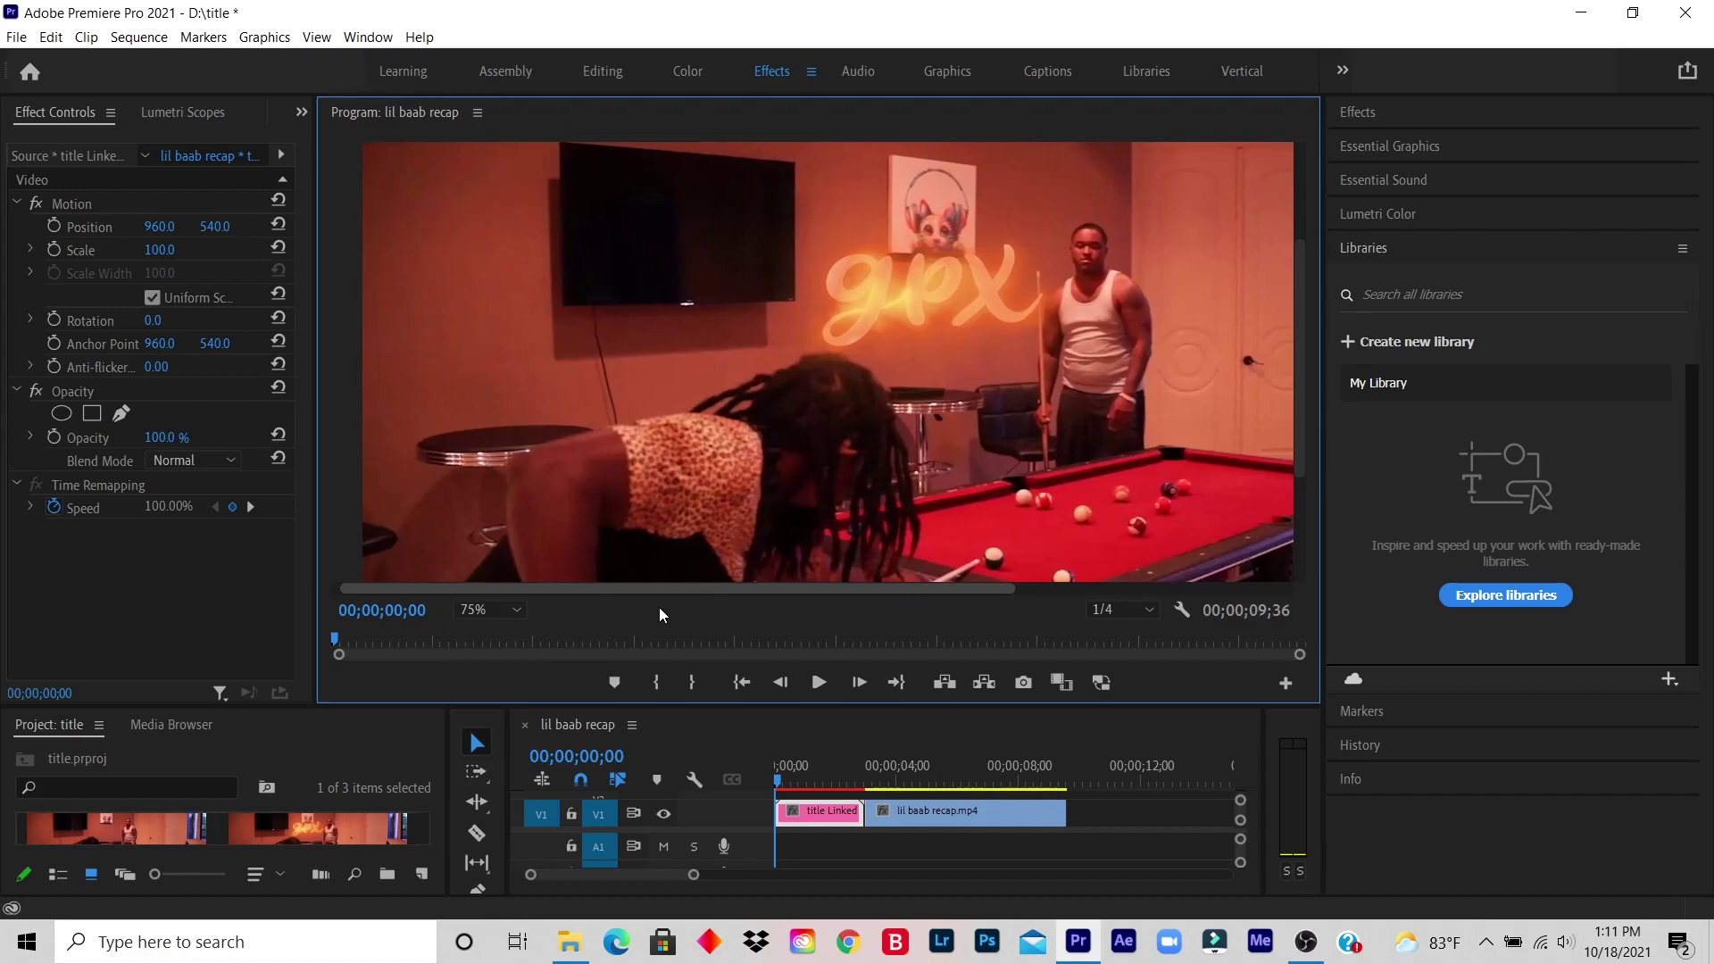
pyautogui.click(770, 775)
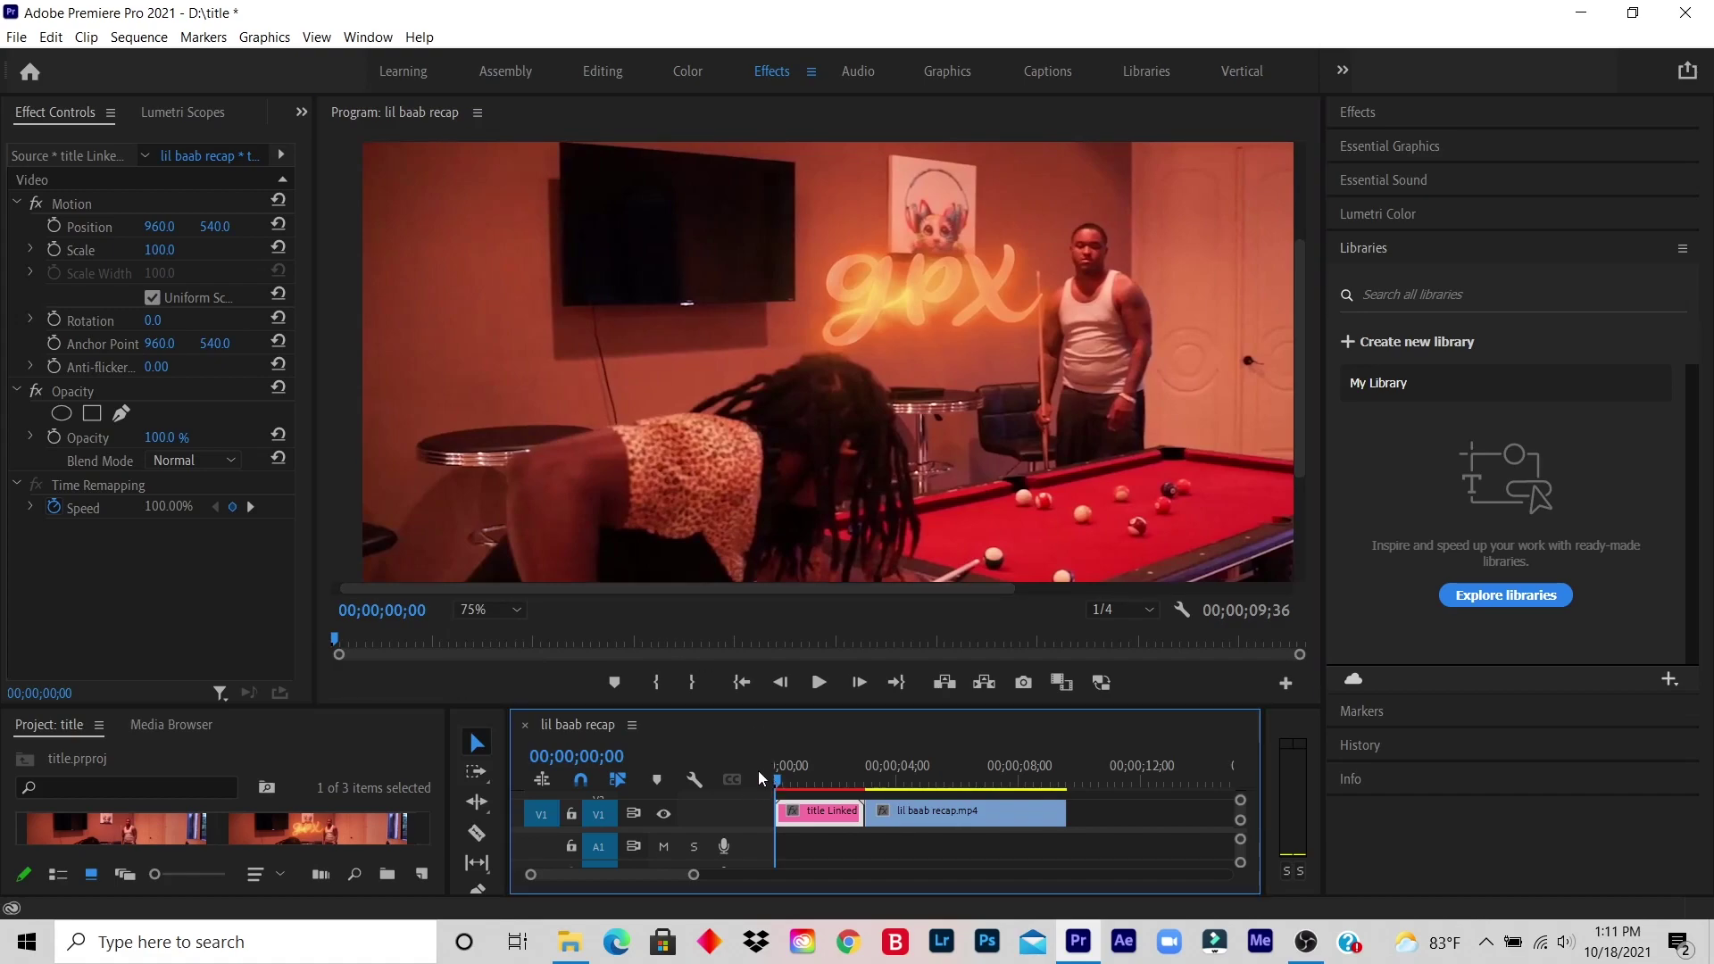
pyautogui.click(819, 683)
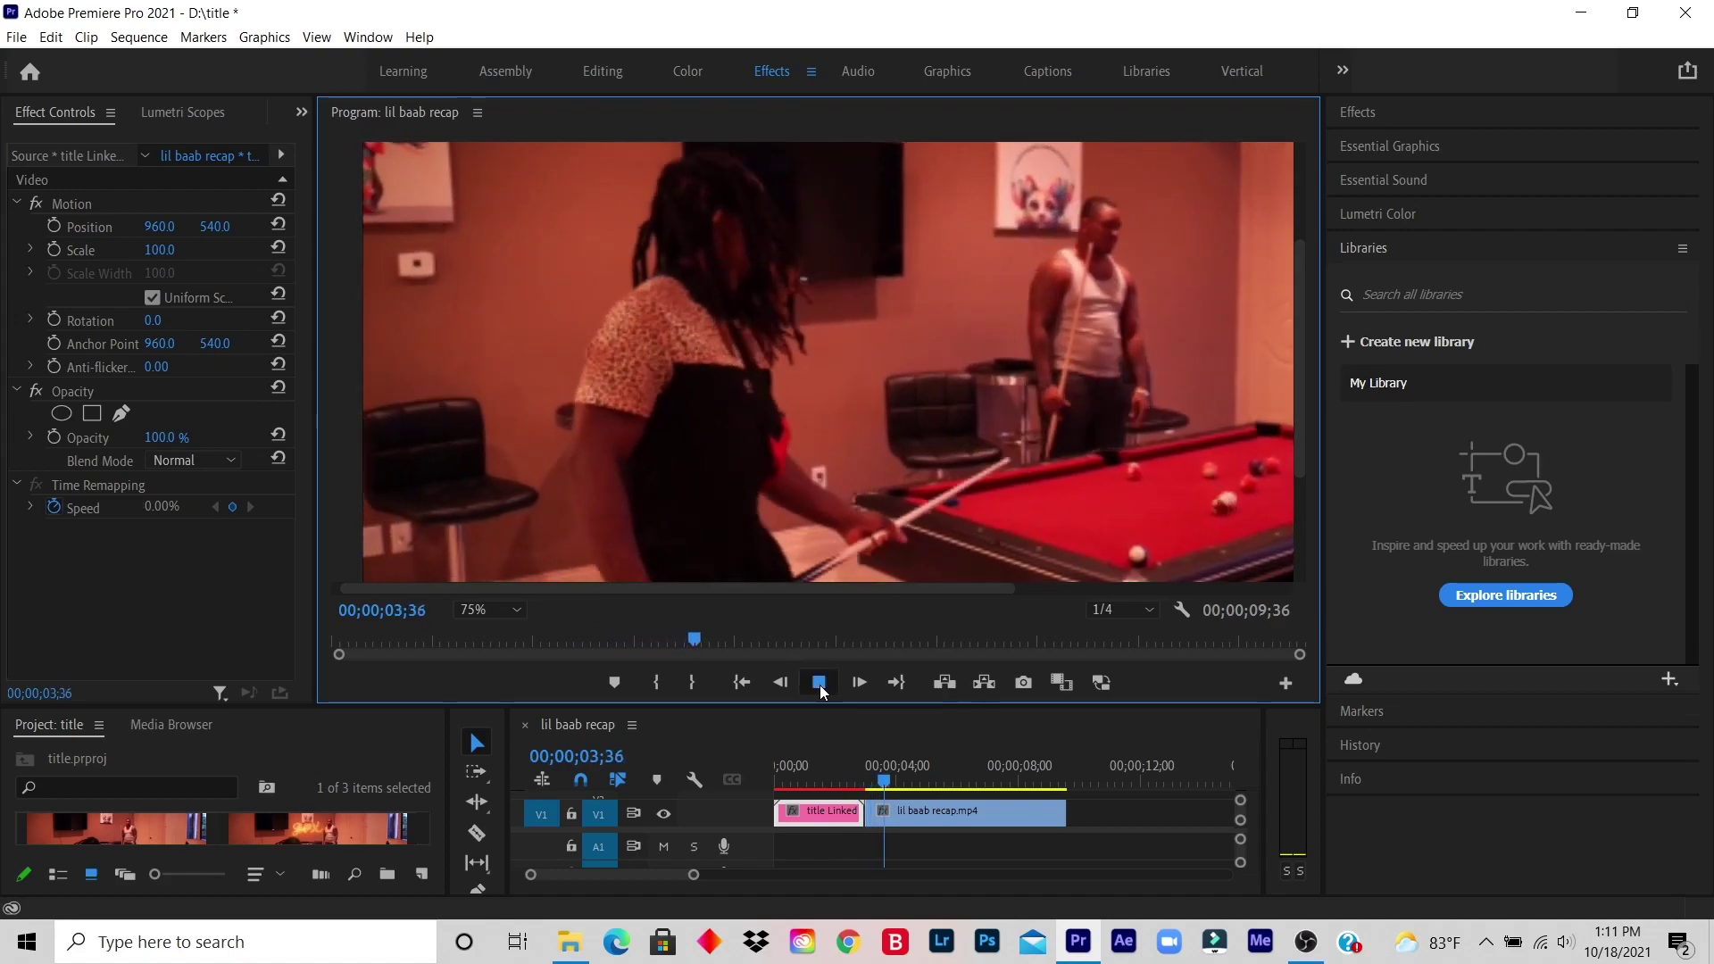
pyautogui.click(818, 683)
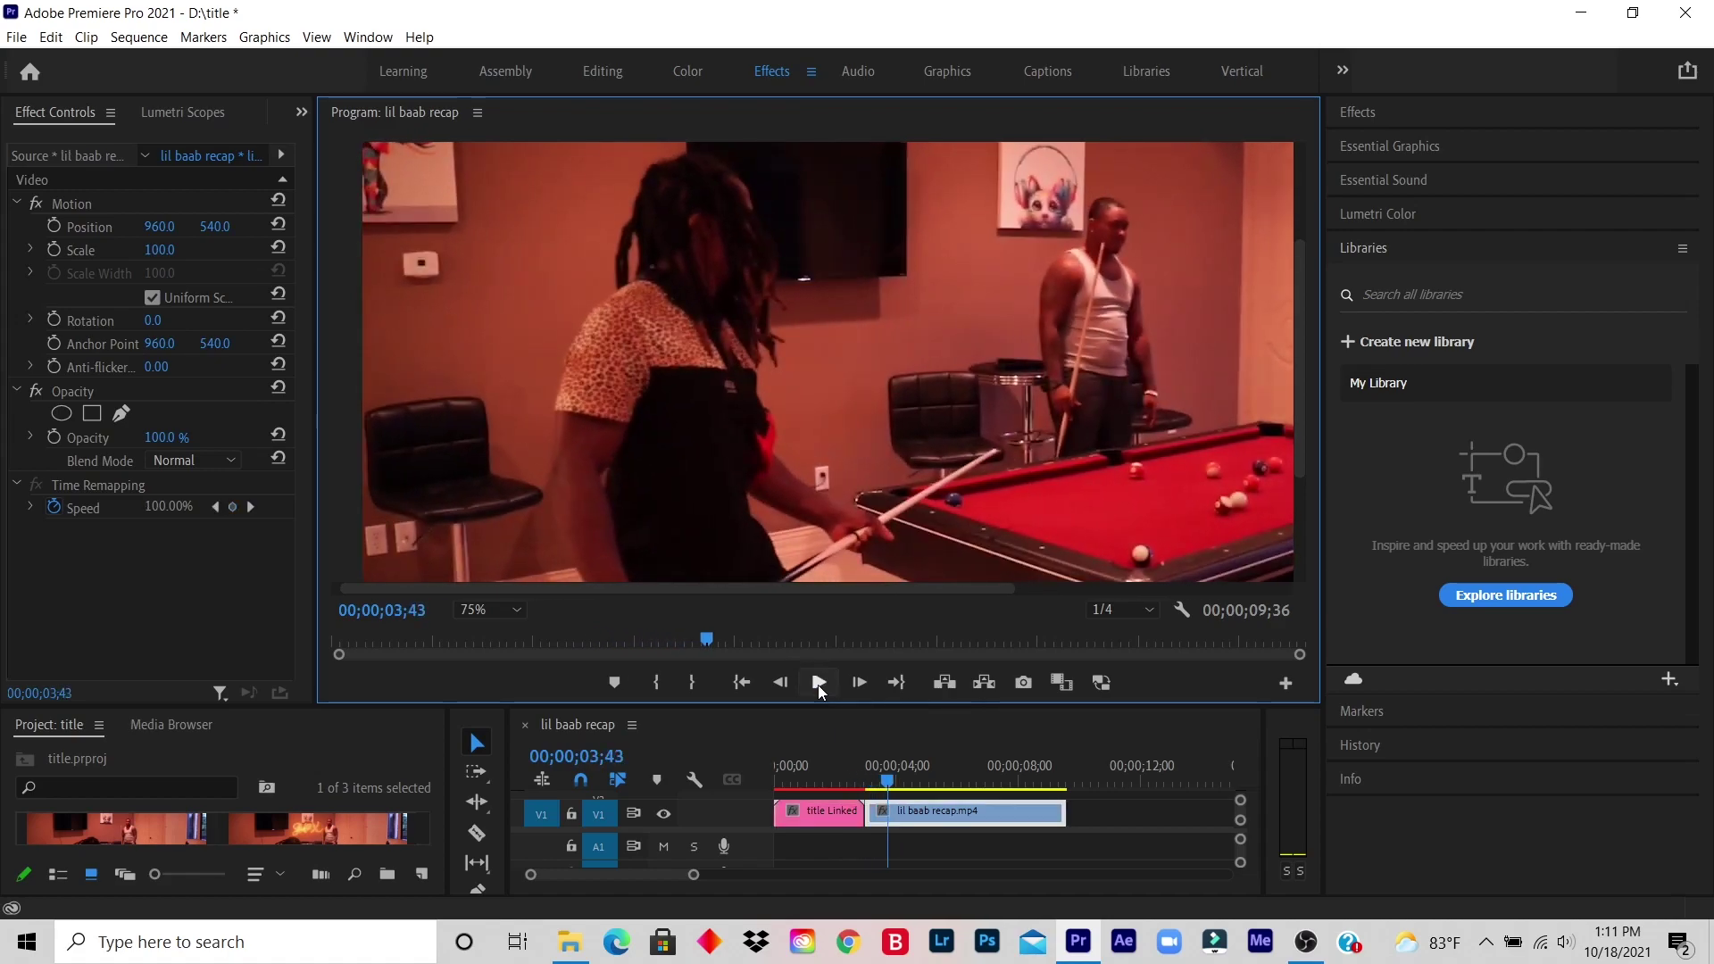